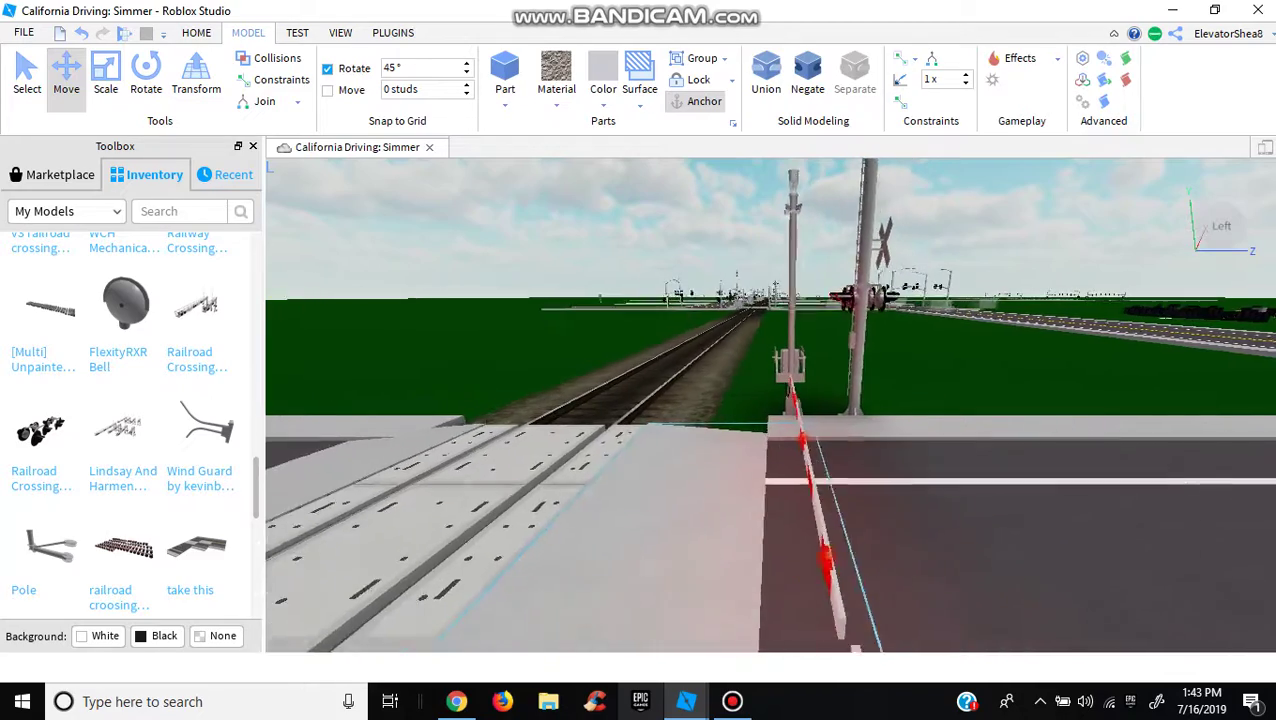
- Bring the small sign plate lying on the sidewalk beside the railroad crossing into close view
key(w)
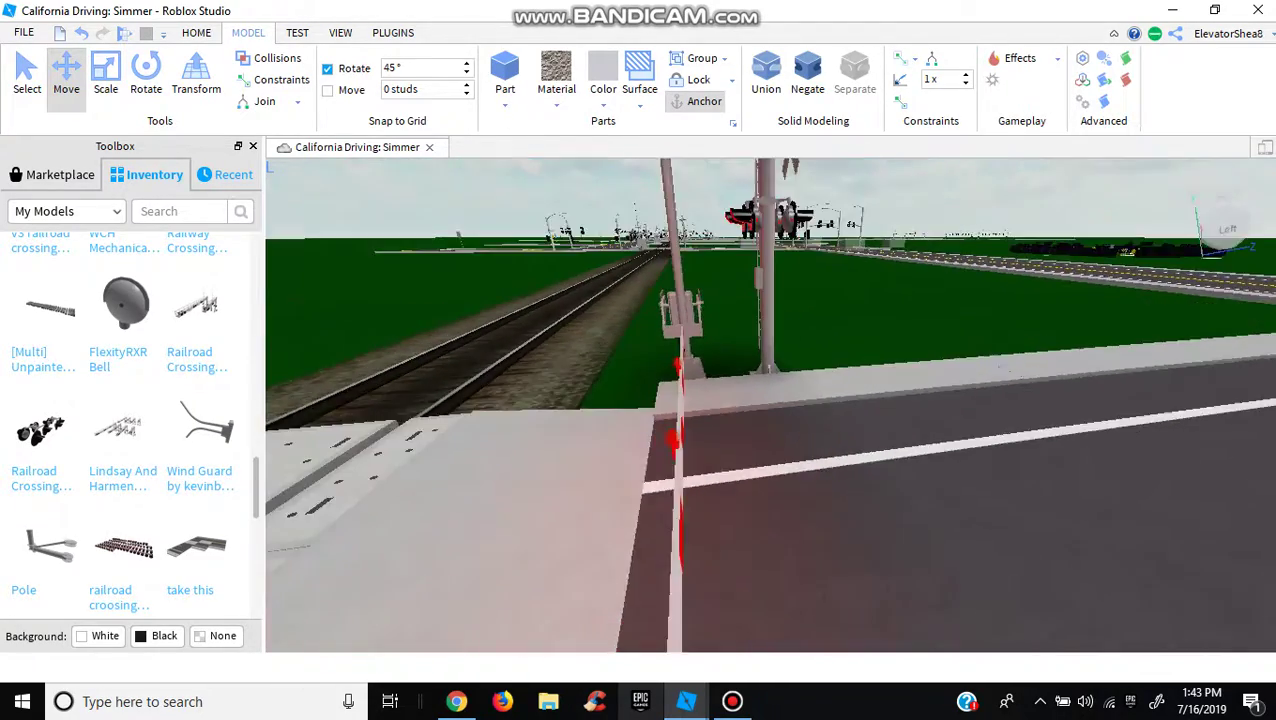
right_click(636, 470)
click(685, 53)
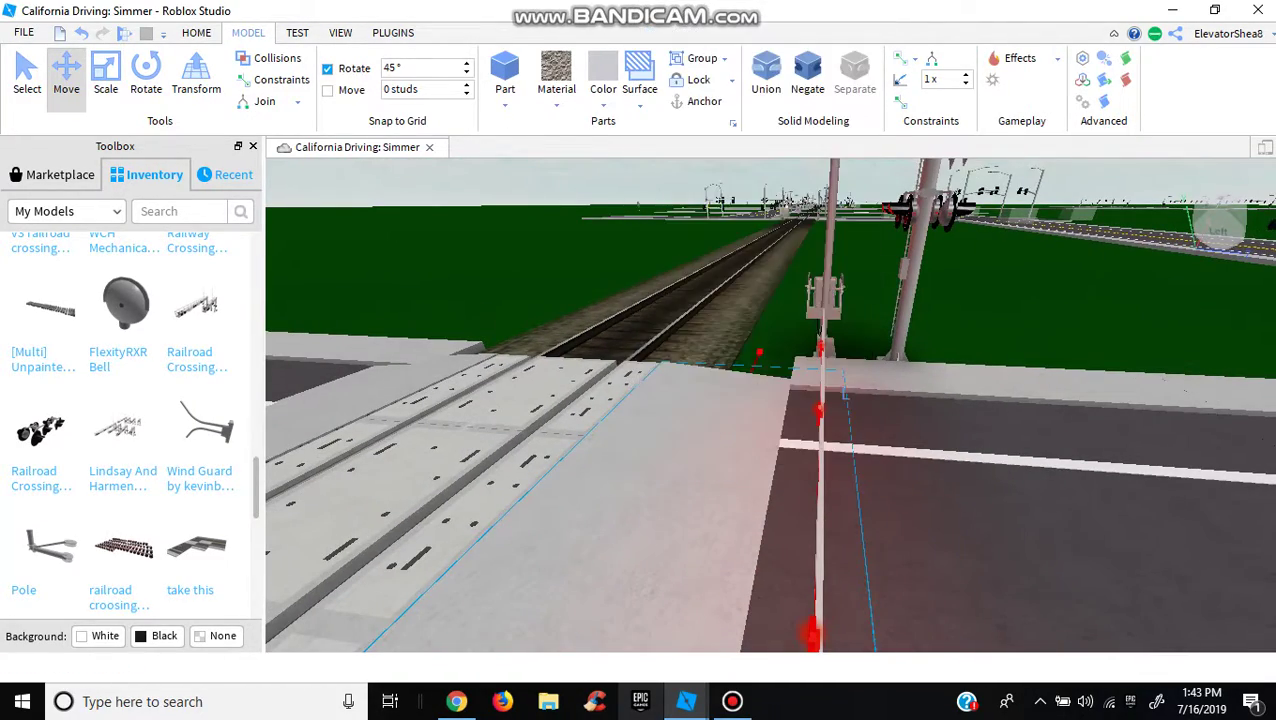
key(f)
- Look through the Team Create member list, leaving it closed when done
click(340, 32)
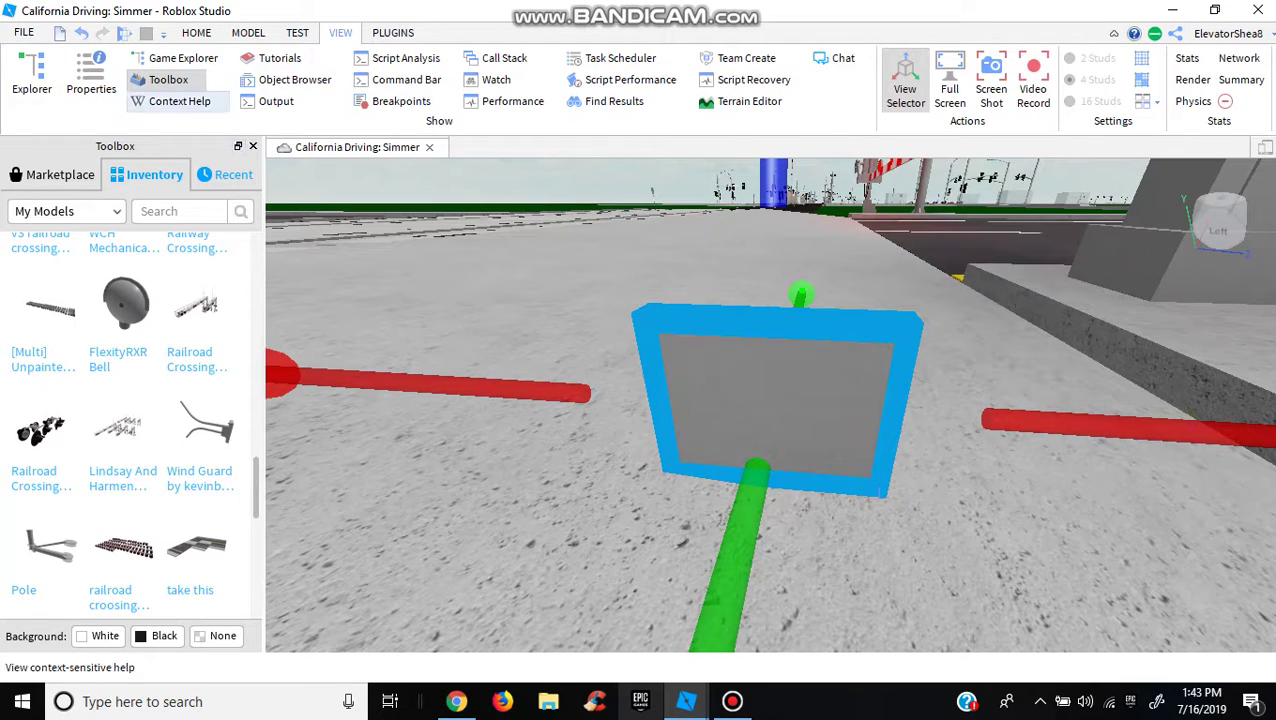
click(742, 58)
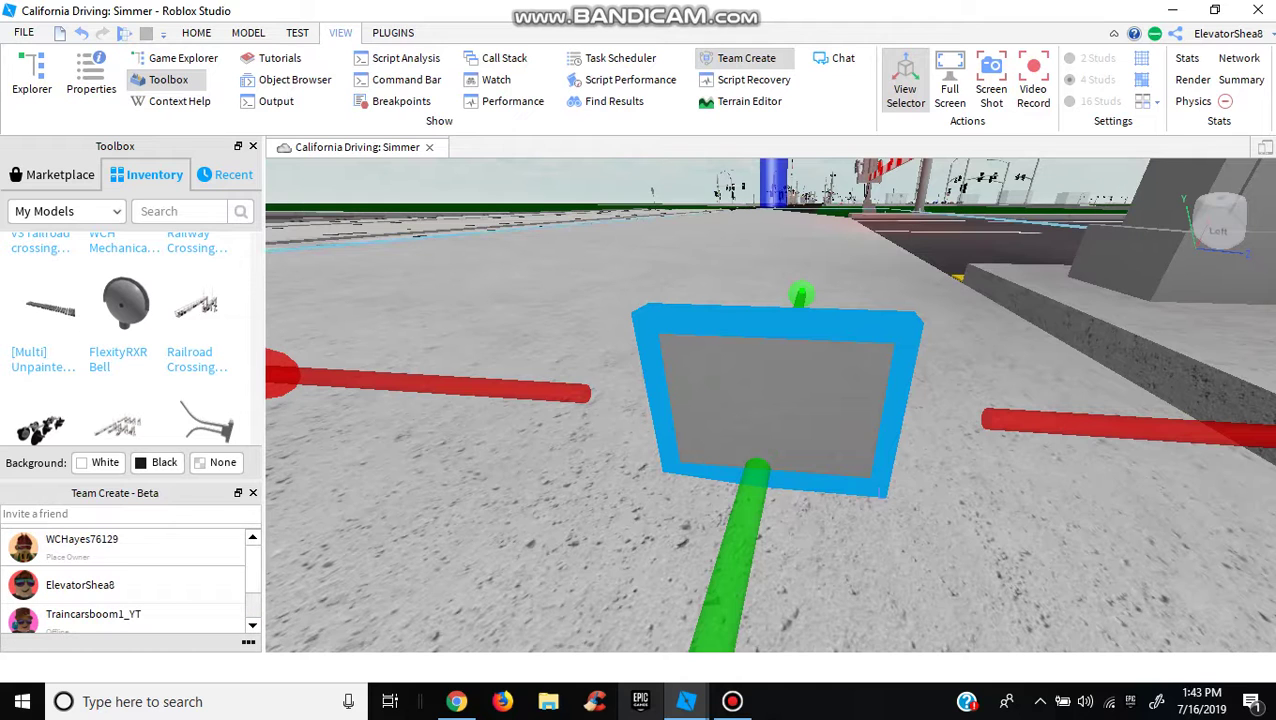
scroll(770, 405, down, 5)
click(746, 57)
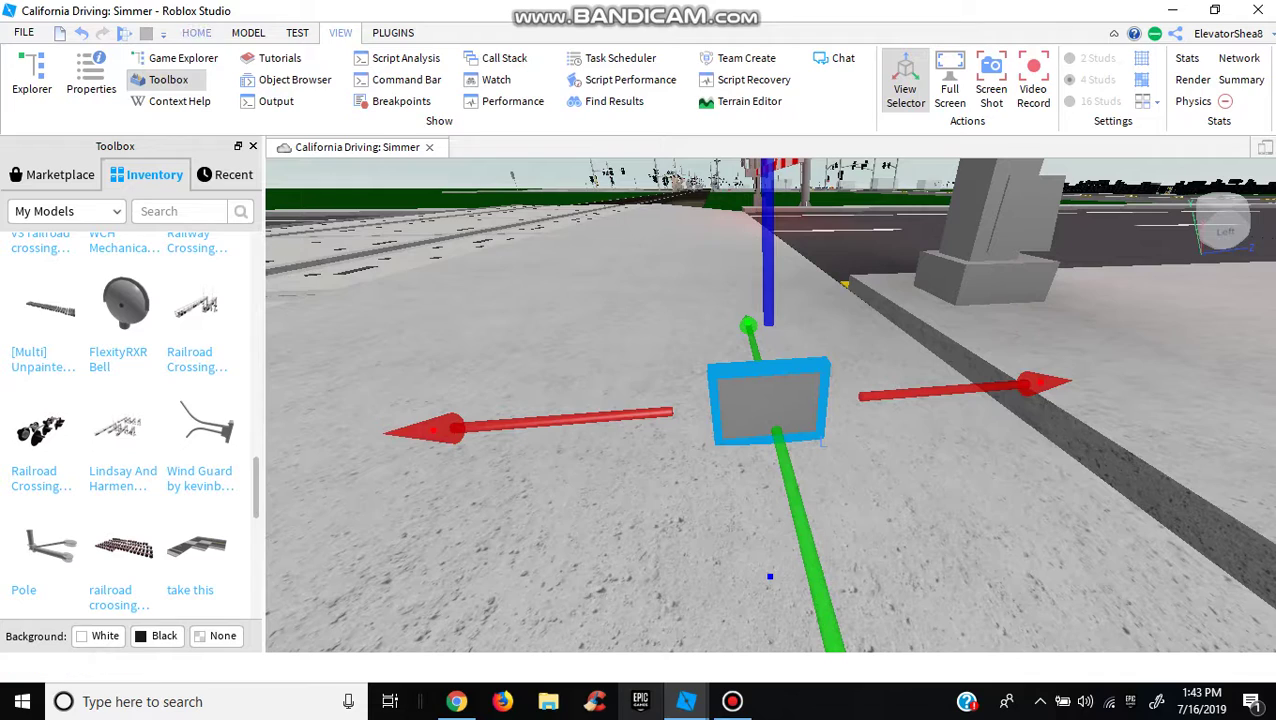
- Rotate the sign plate on the sidewalk about its vertical axis so its printed side faces the roadway approach
click(196, 32)
click(265, 85)
key(f)
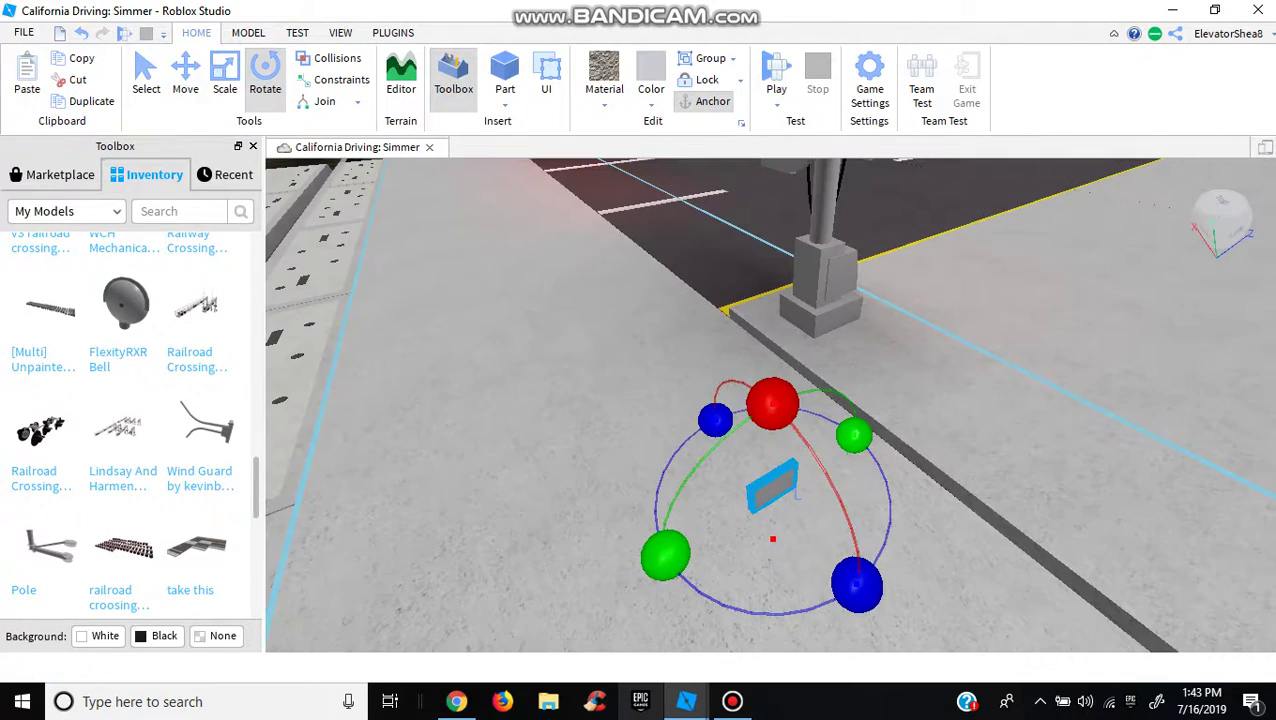
drag(857, 587, 760, 612)
right_drag(760, 612, 760, 612)
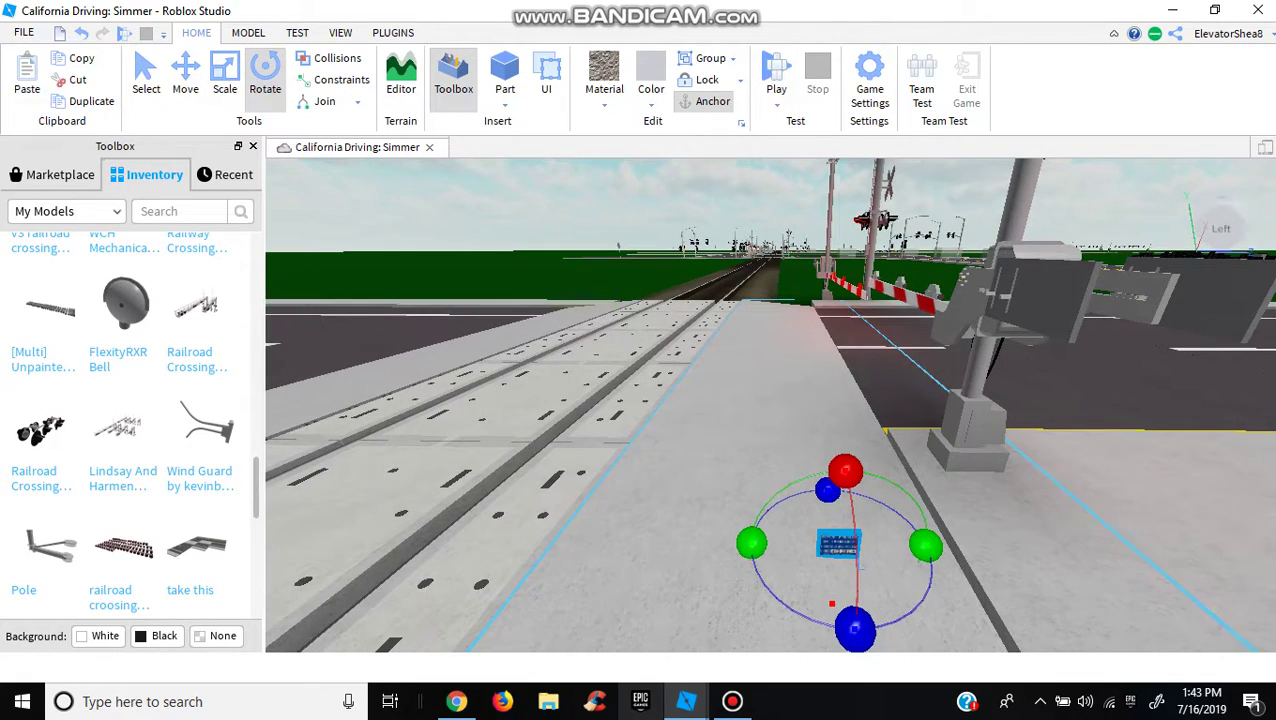
- Move the sign plate across the road to the base of the large roadside signal pole
key(ctrl+z)
key(w)
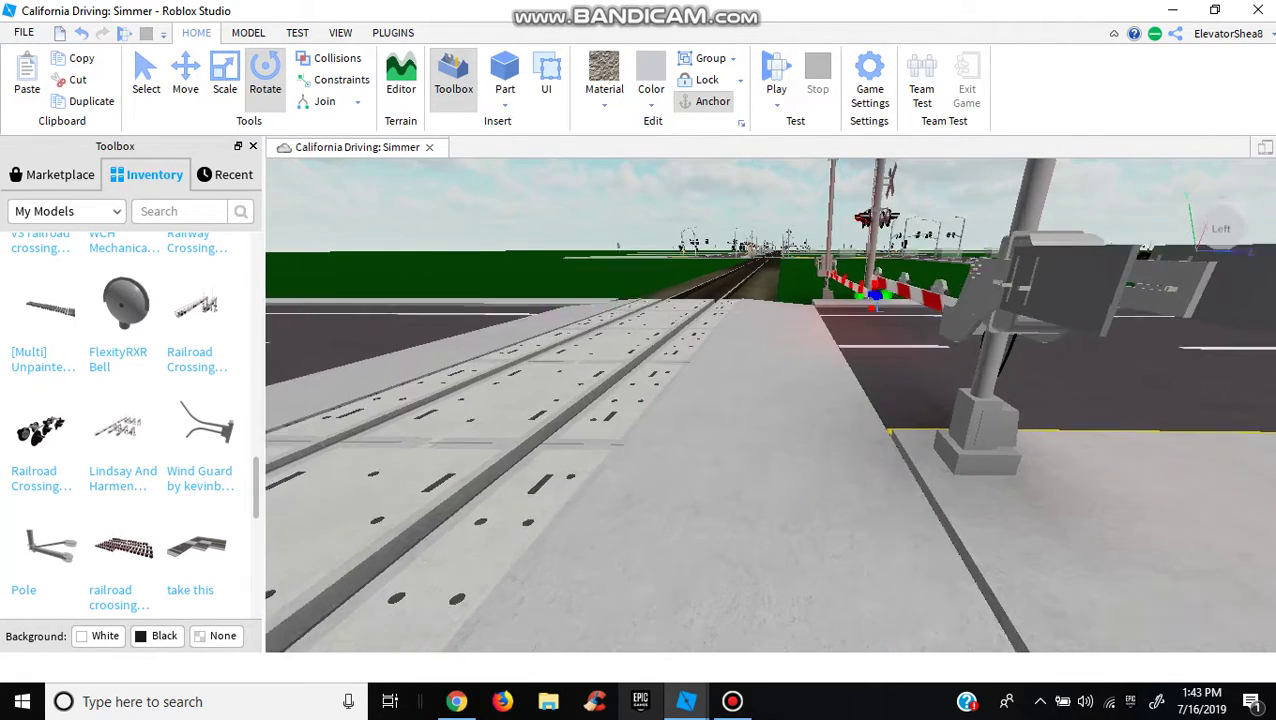
key(w)
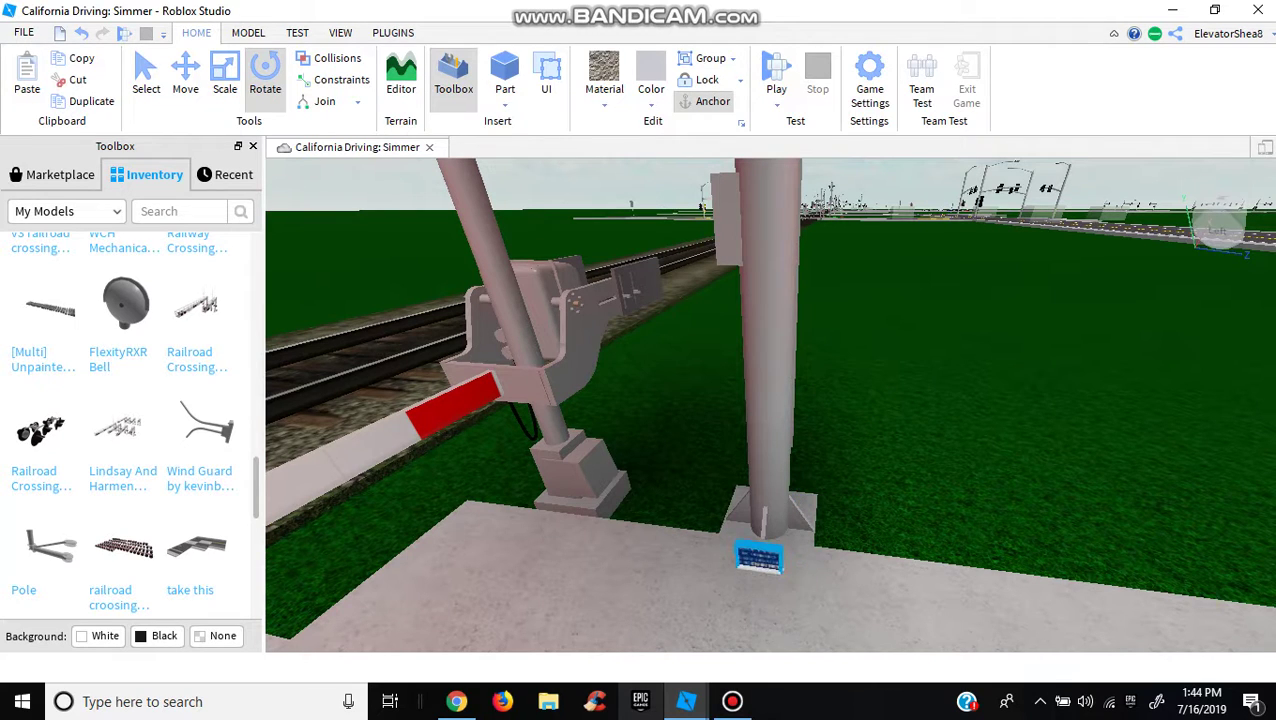
- Raise the sign plate along the large roadside signal pole and fit it against the pole just below the flashing lights
key(ctrl+2)
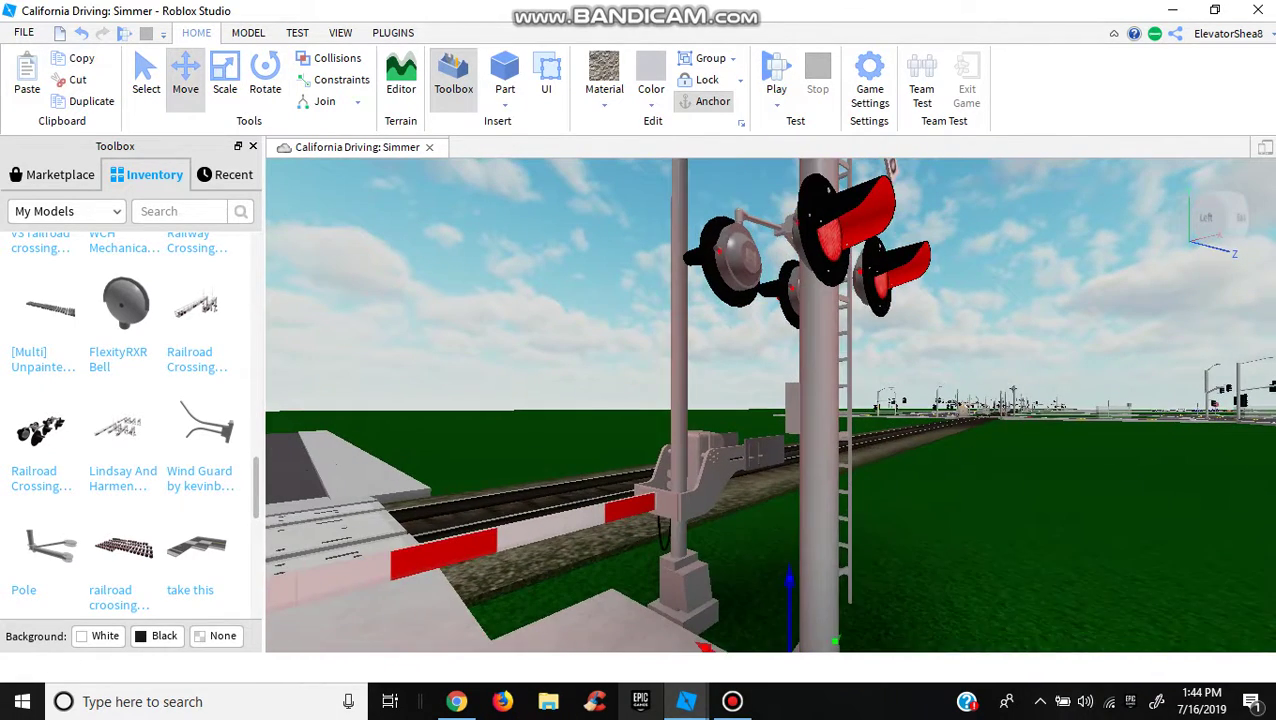
key(s)
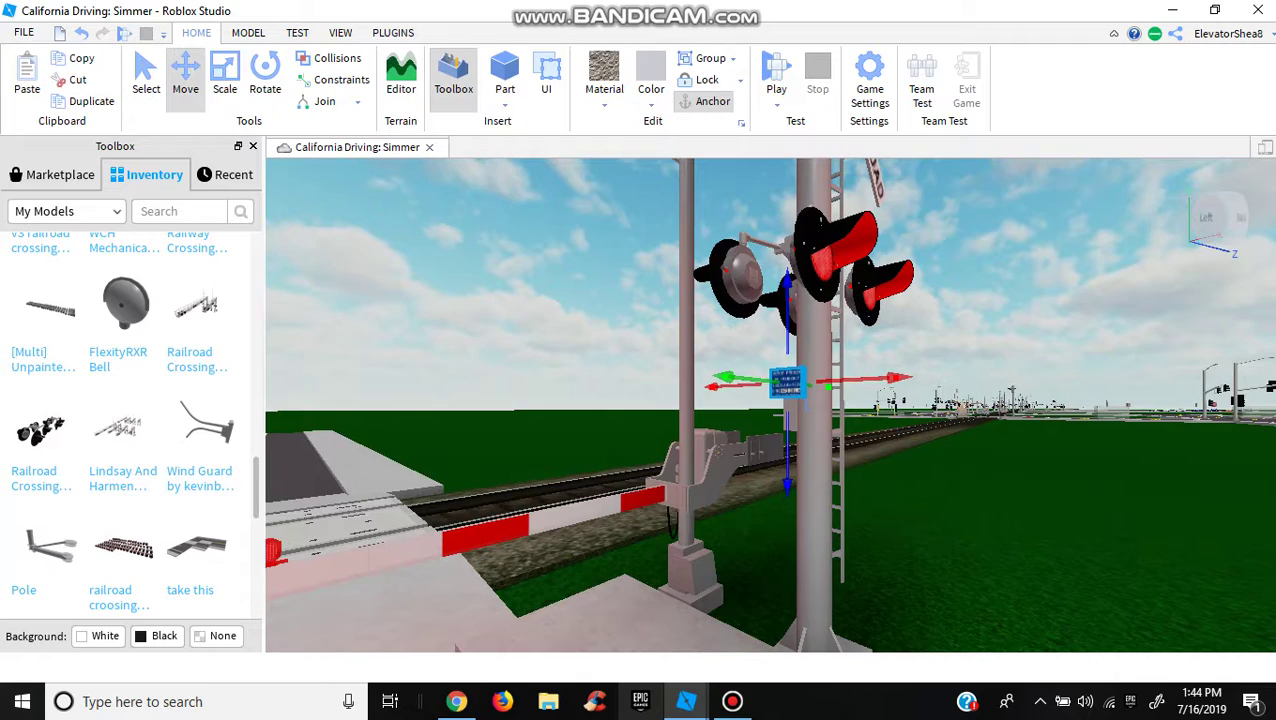
key(w)
key(a)
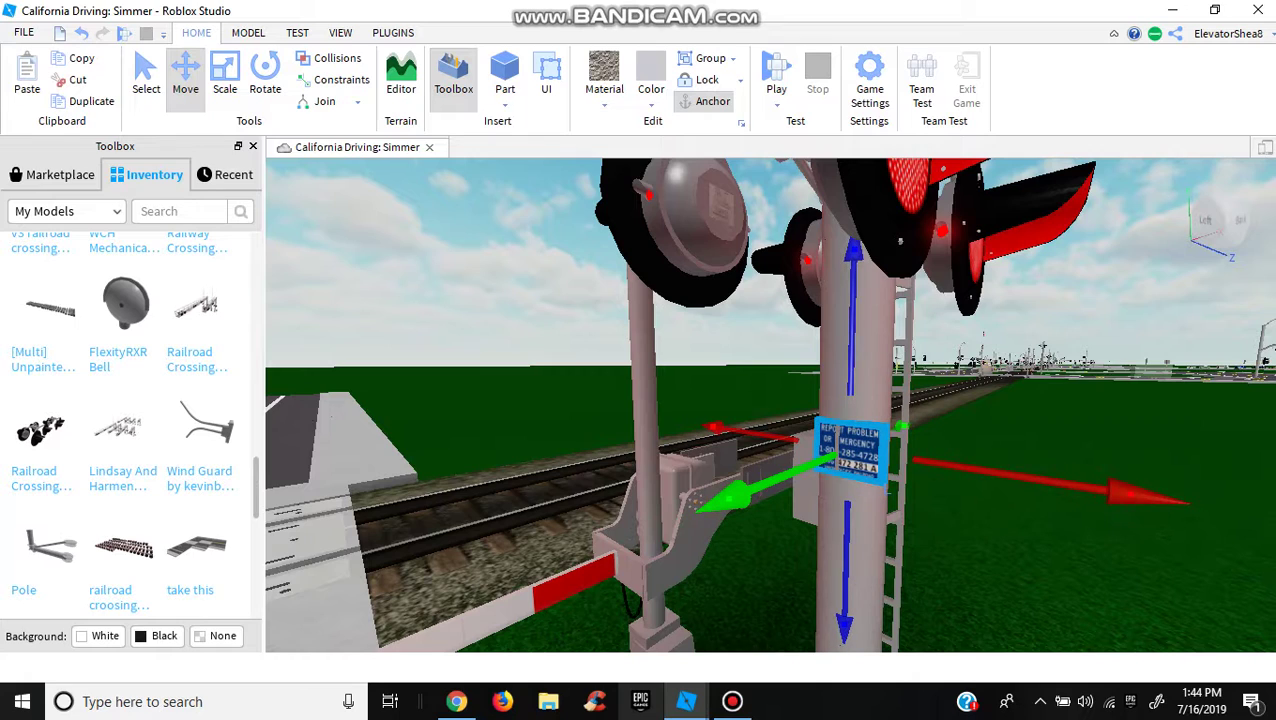
key(s)
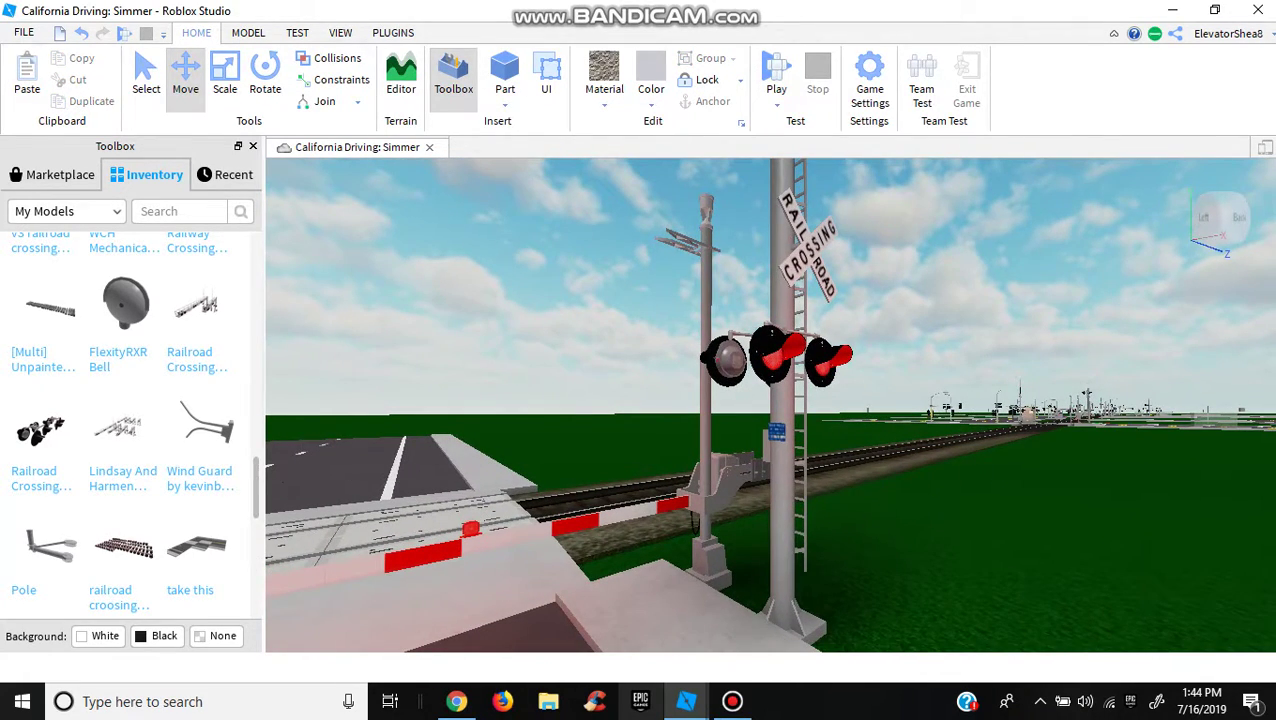
key(s)
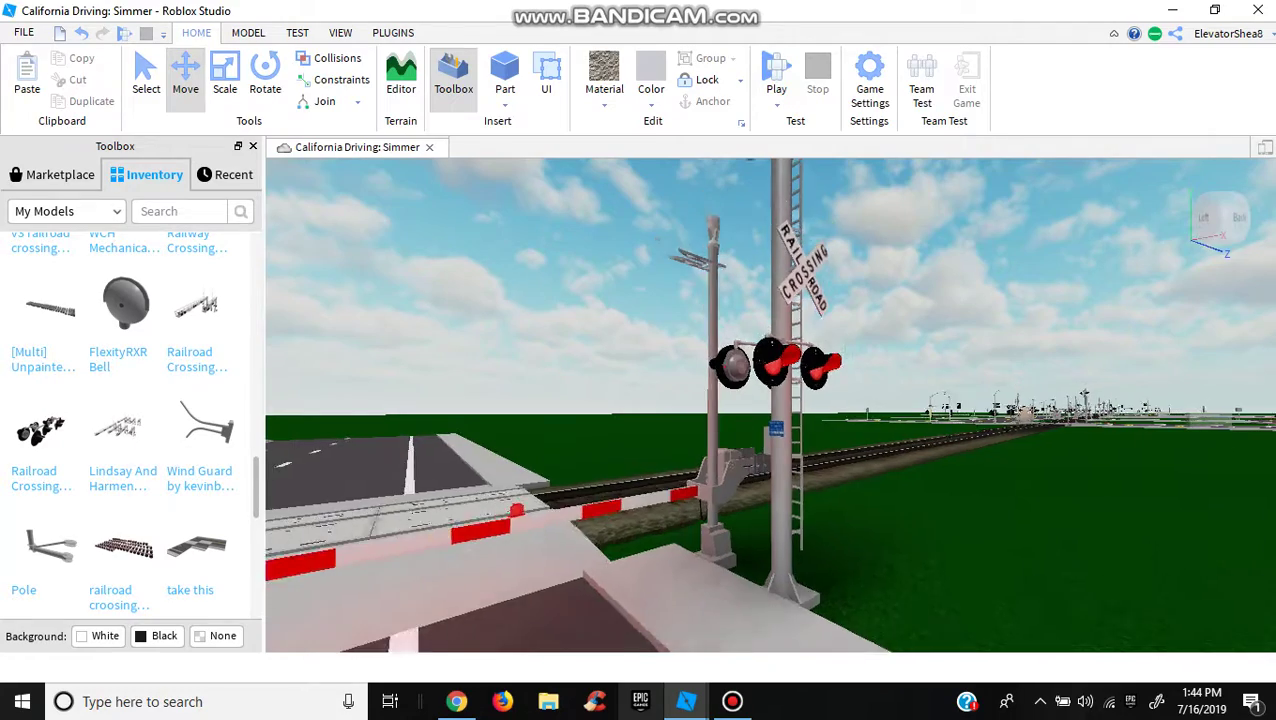
- Duplicate the emergency sign from the roadside pole and move the copy over to the median gate pole
key(a)
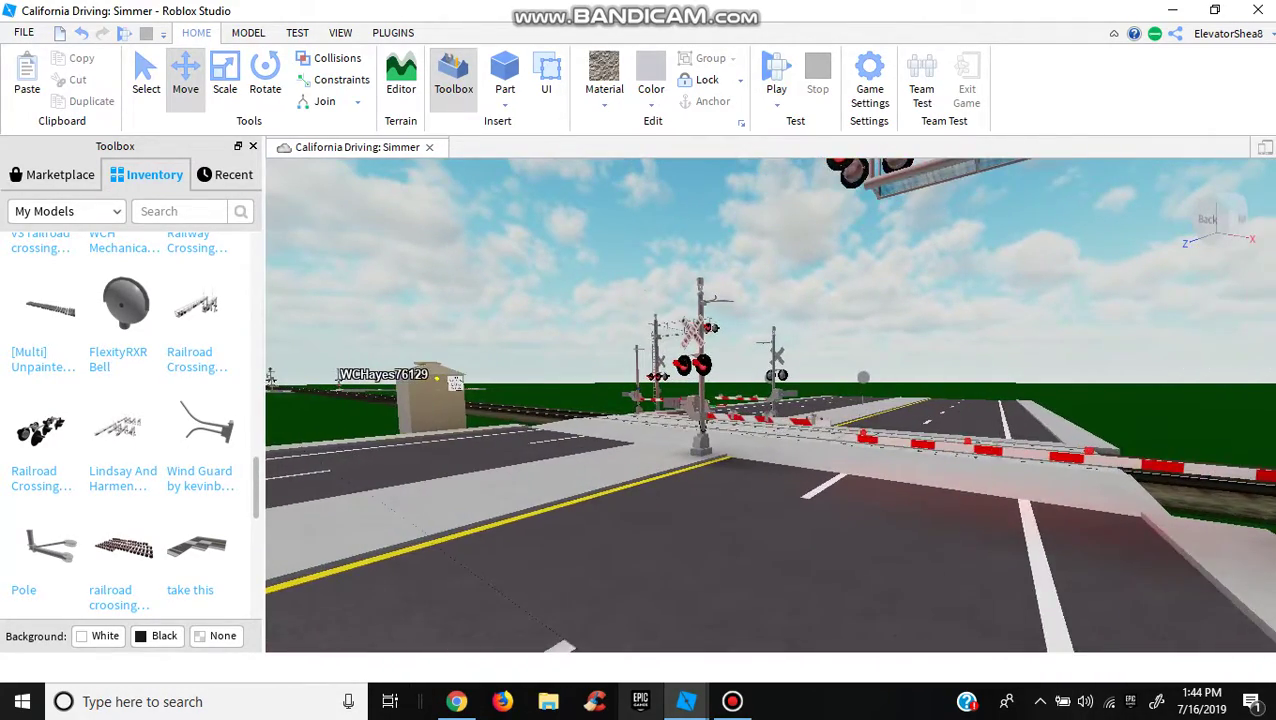
key(w)
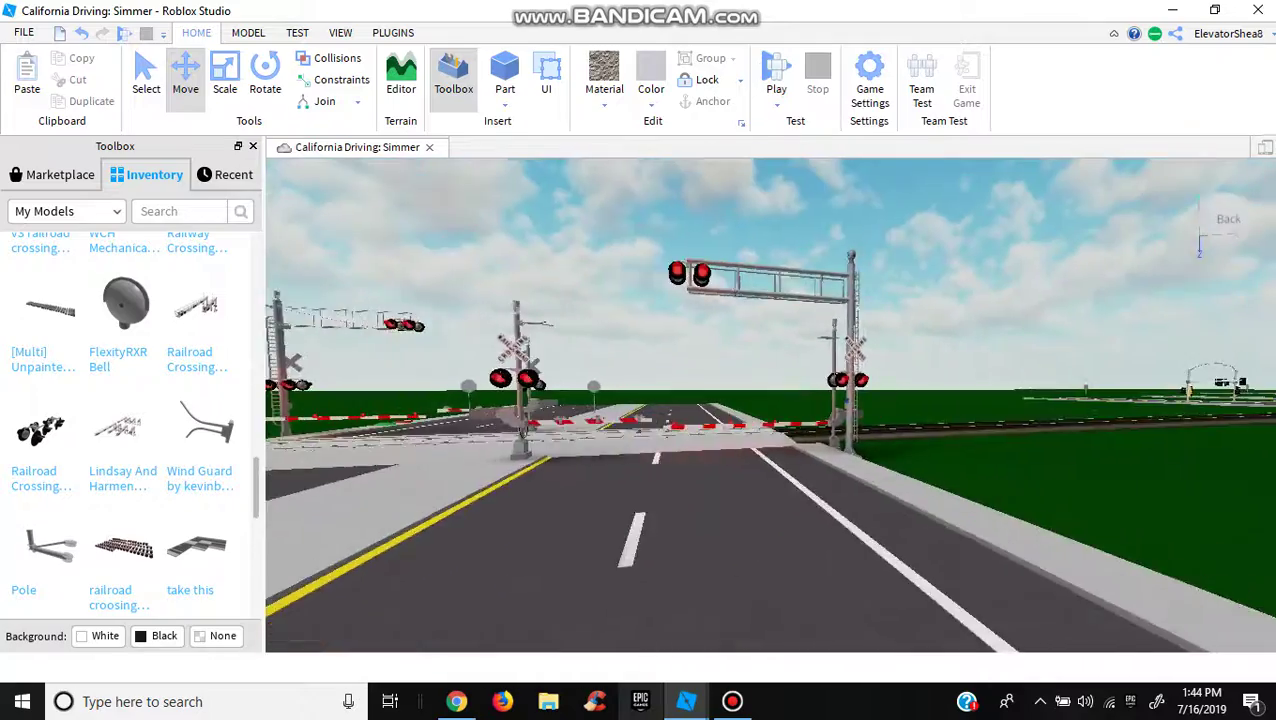
key(w)
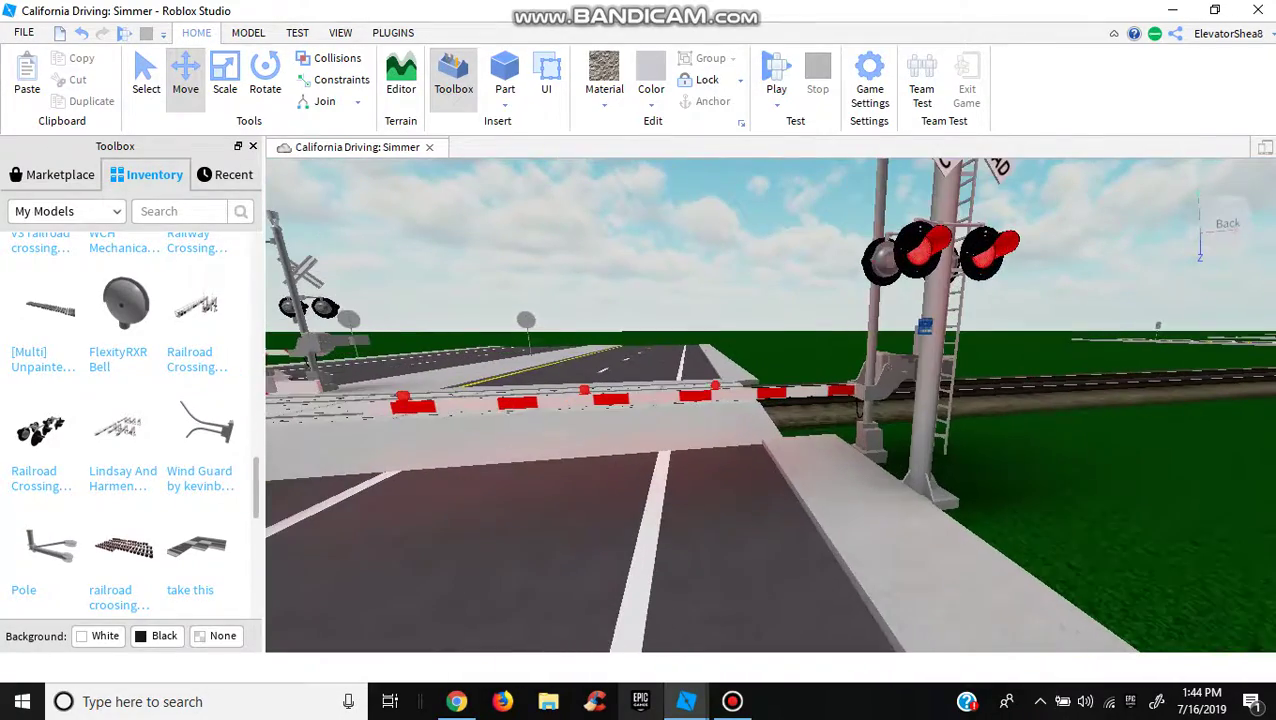
right_click(925, 326)
click(997, 71)
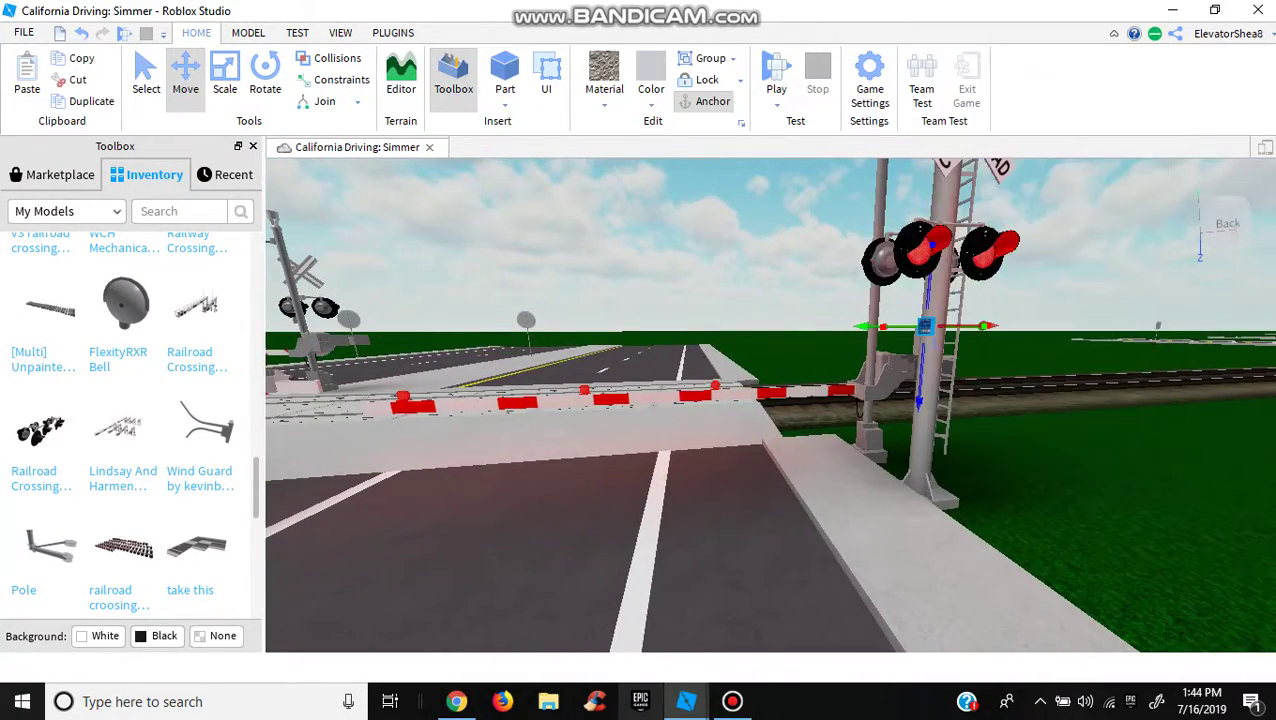
key(s)
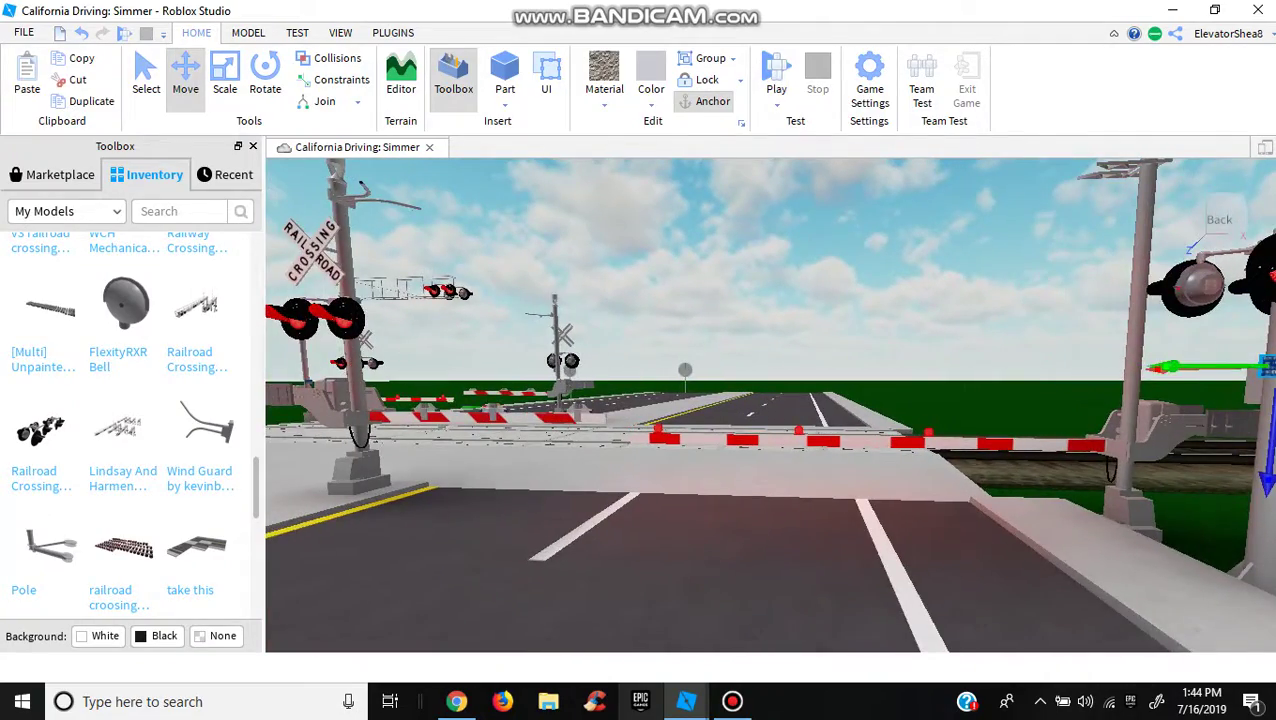
key(a)
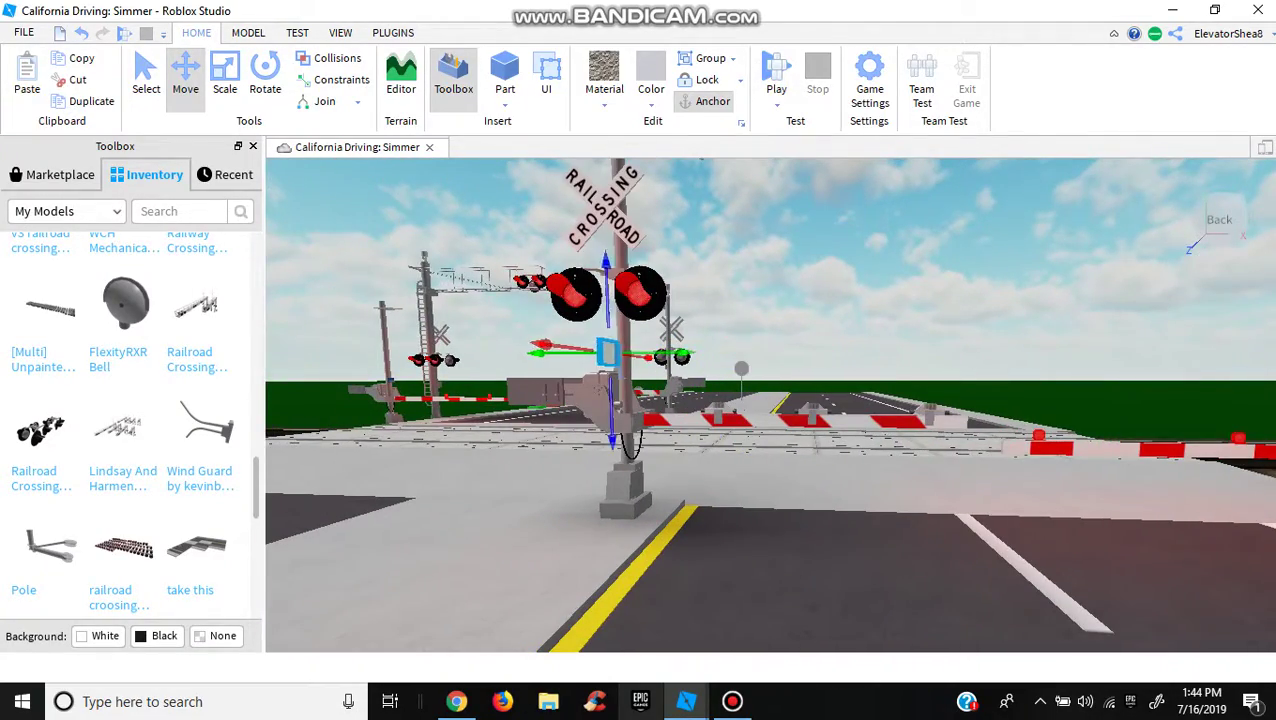
- Align the copied sign plate with the median gate pole, at the height of the gate mechanism
key(f)
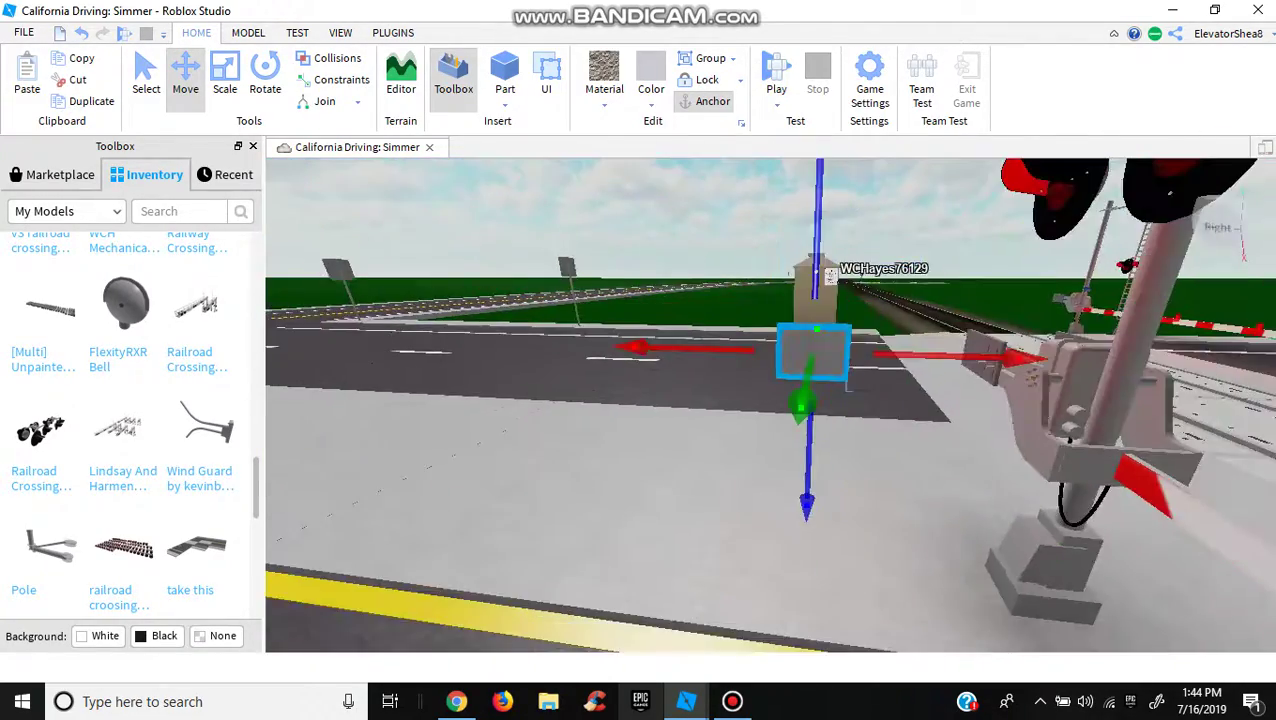
key(d)
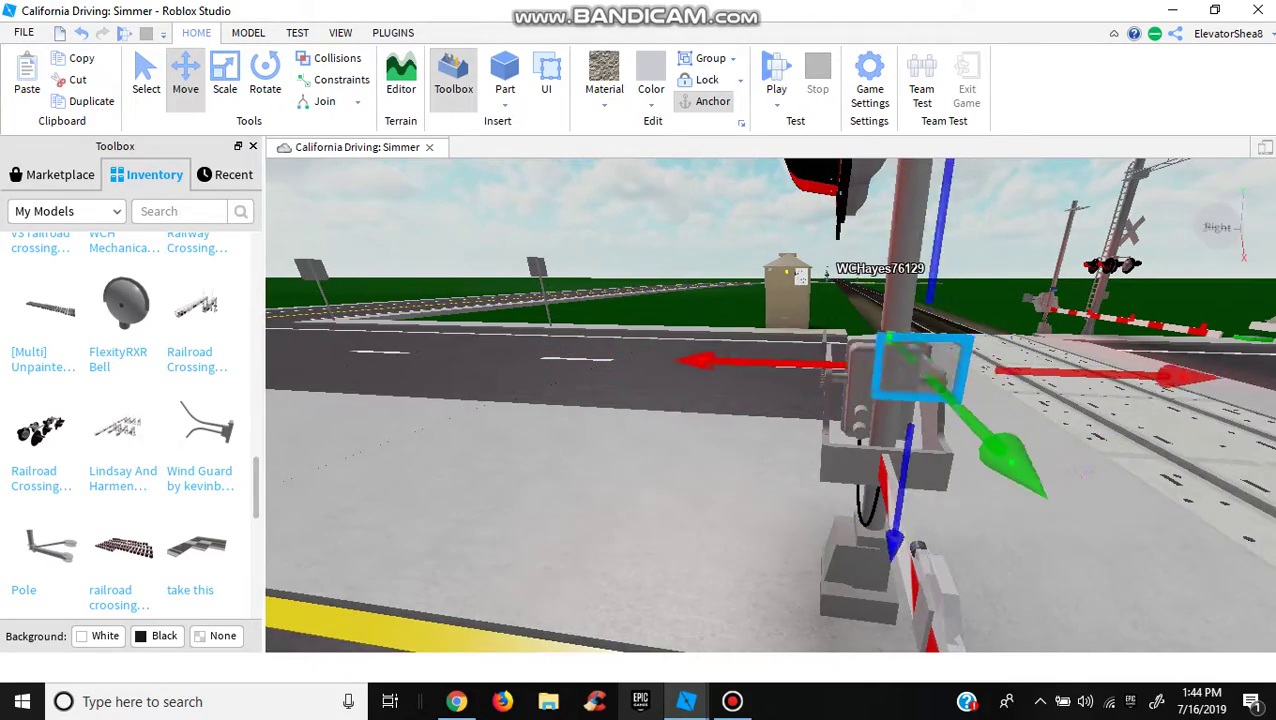
key(d)
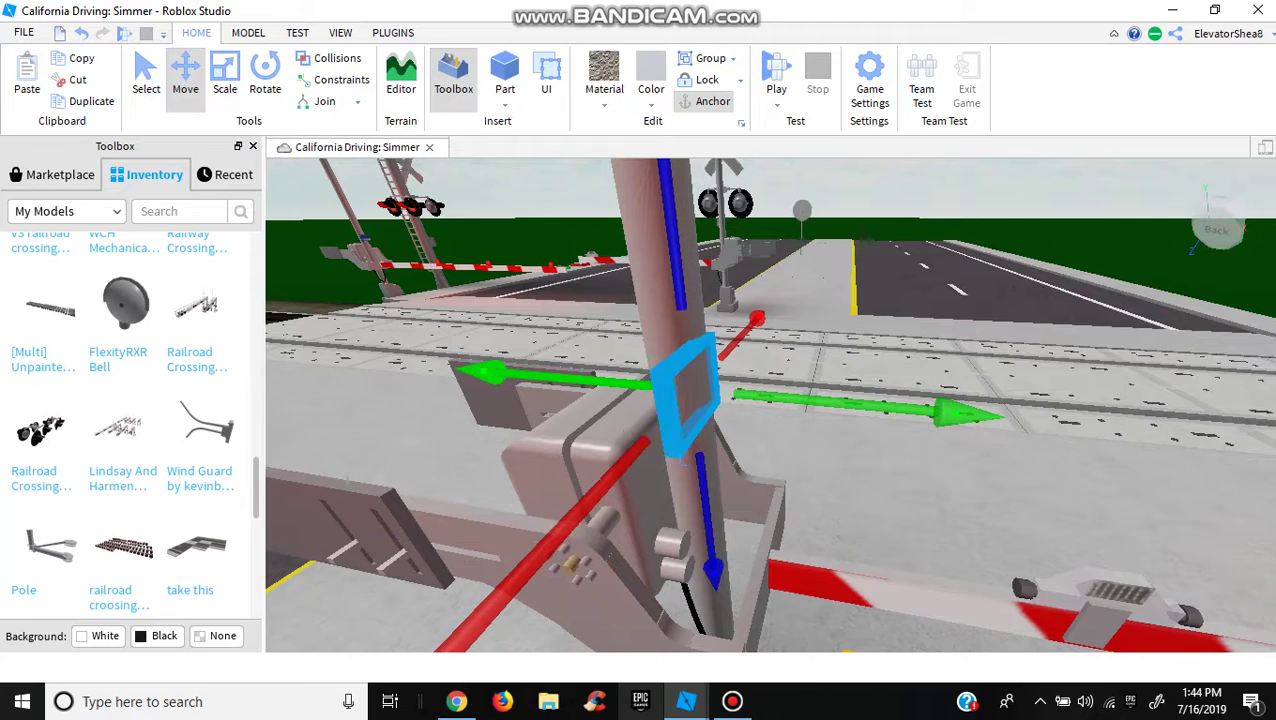
key(d)
key(d)
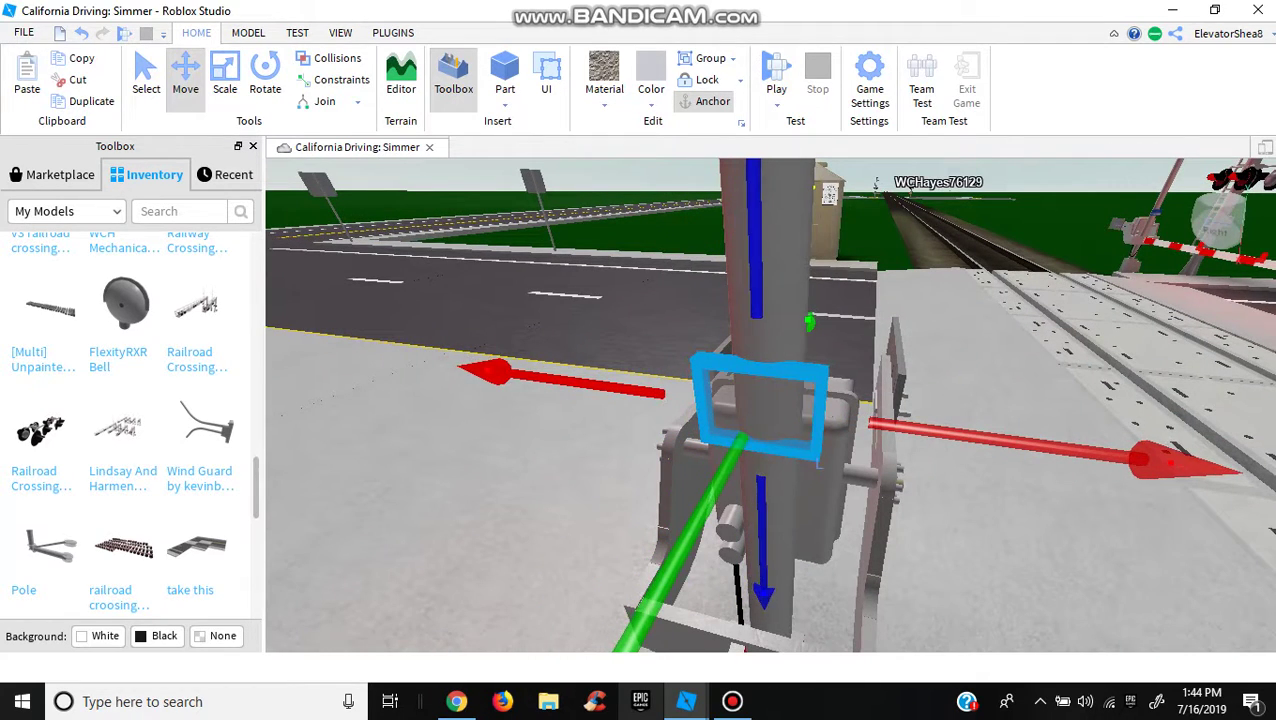
- Rotate the copied sign about its vertical axis to face oncoming traffic and fit it against the median gate pole
click(265, 80)
key(d)
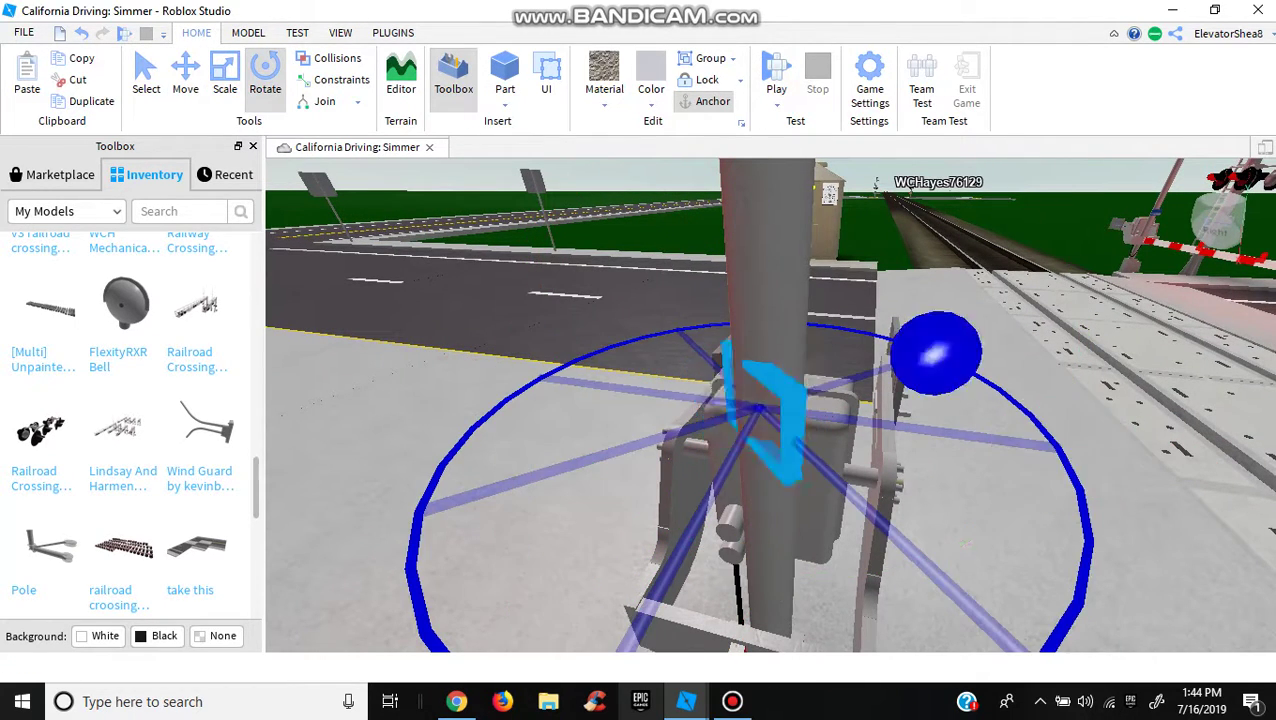
key(d)
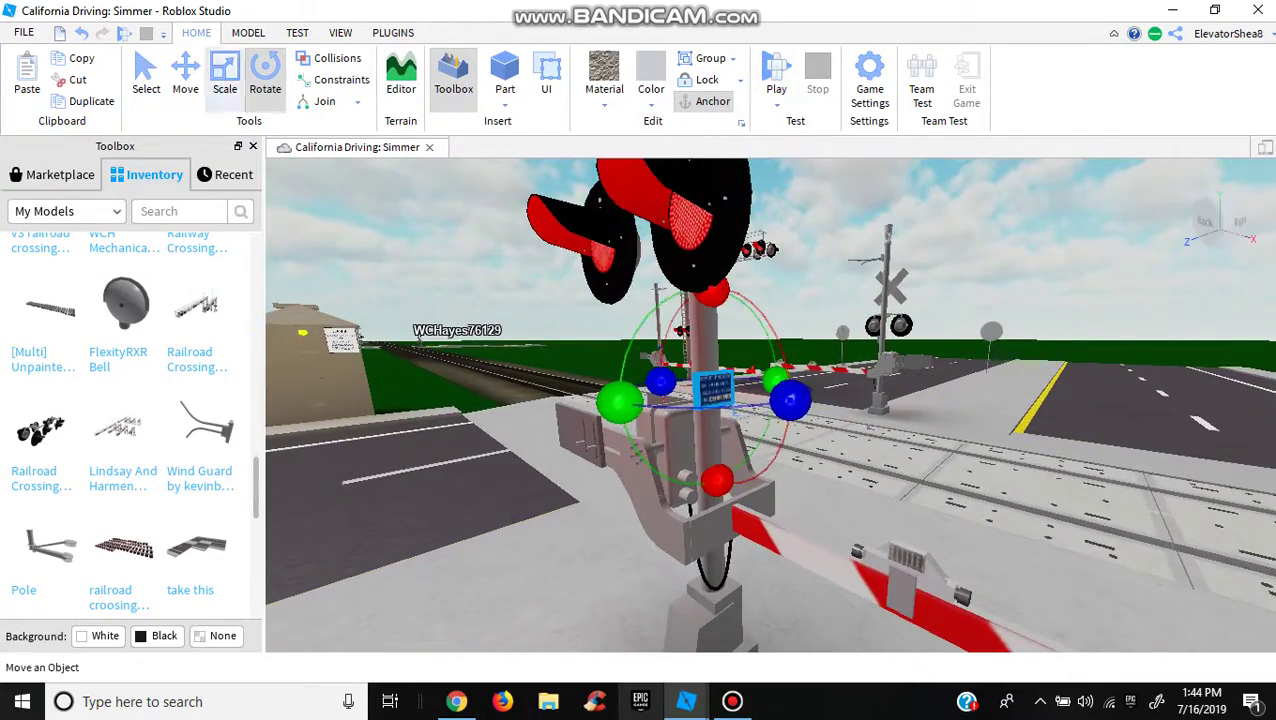
key(s)
key(s)
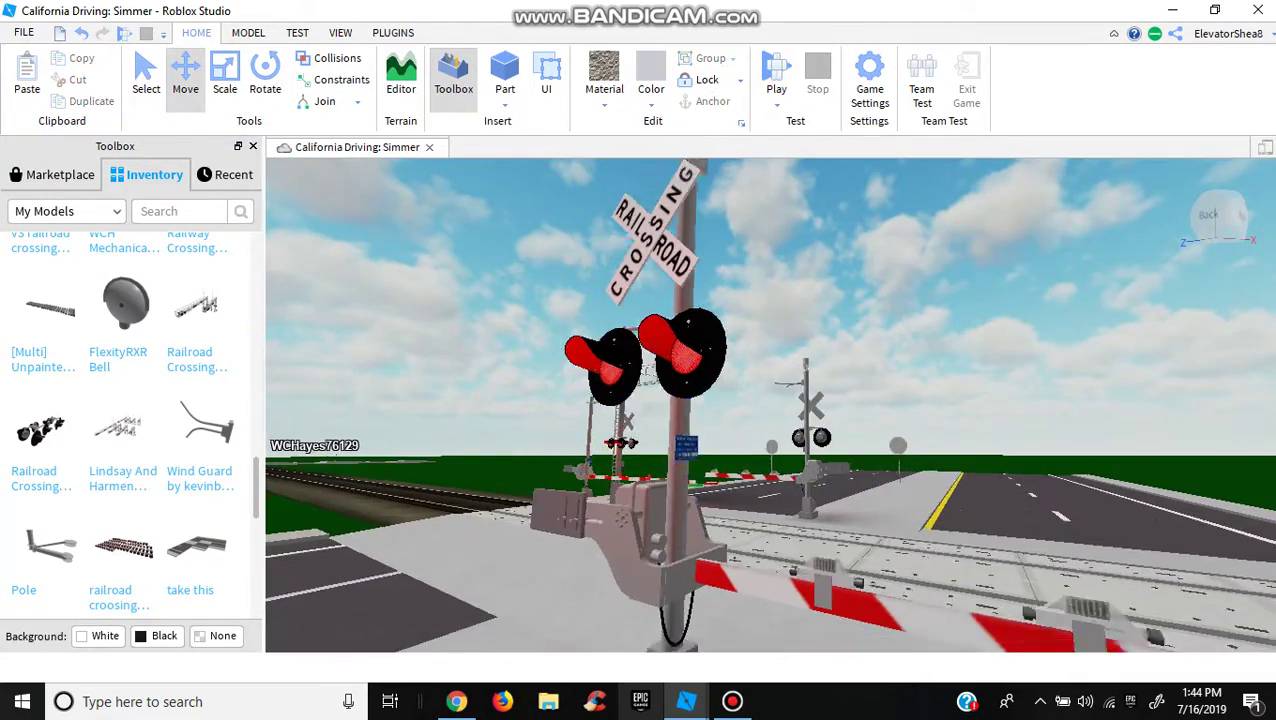
- Check the signs on both signal poles and examine the signals at another crossing along the track
key(w)
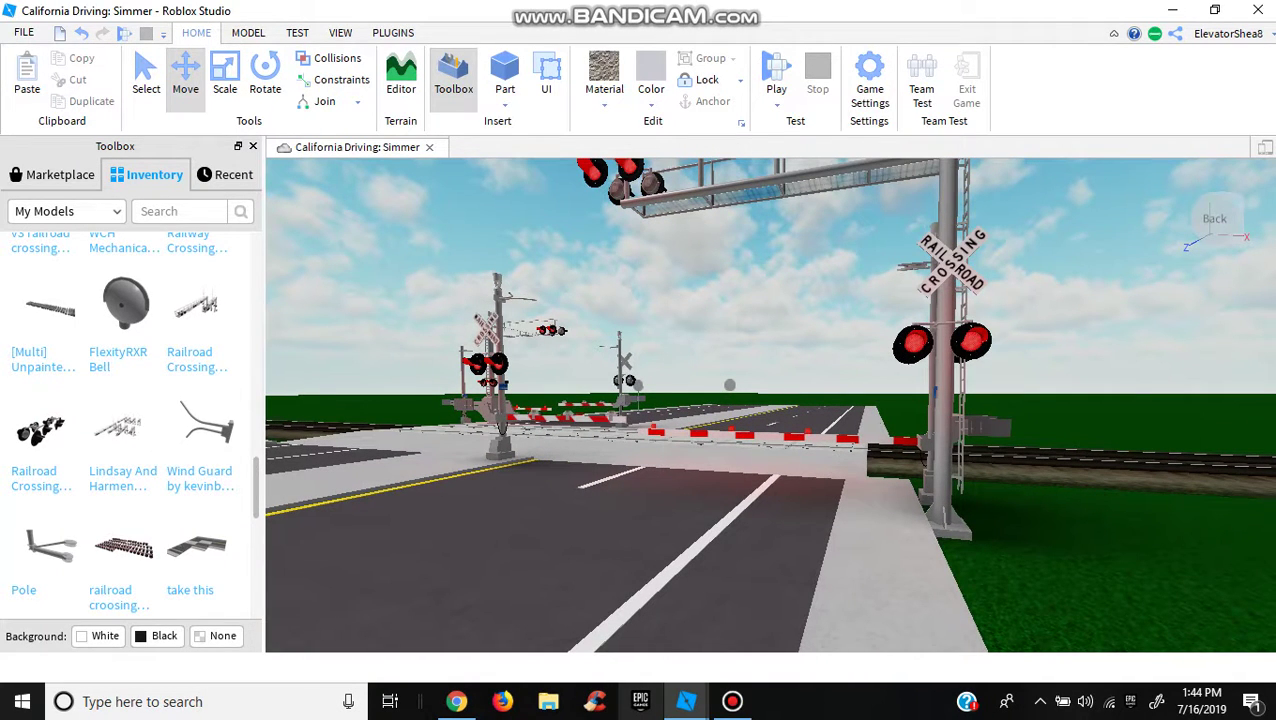
key(w)
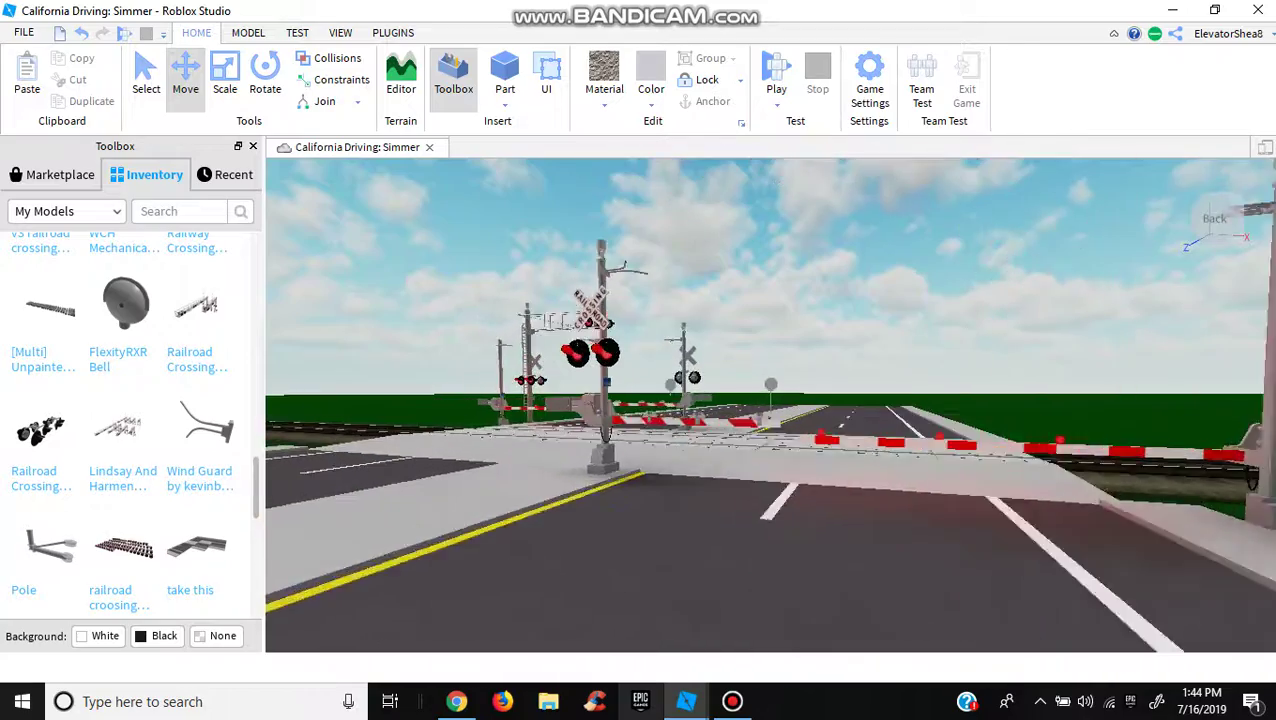
click(598, 336)
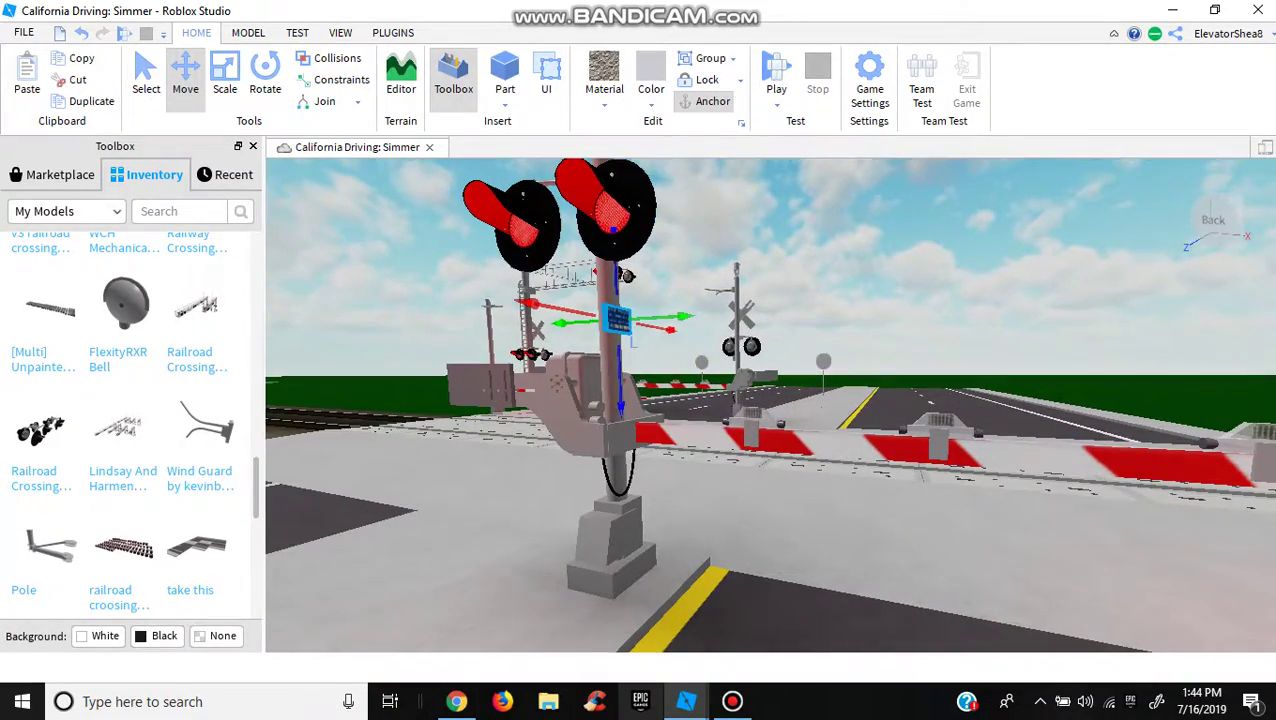
right_click(625, 275)
right_drag(625, 275, 430, 280)
key(w)
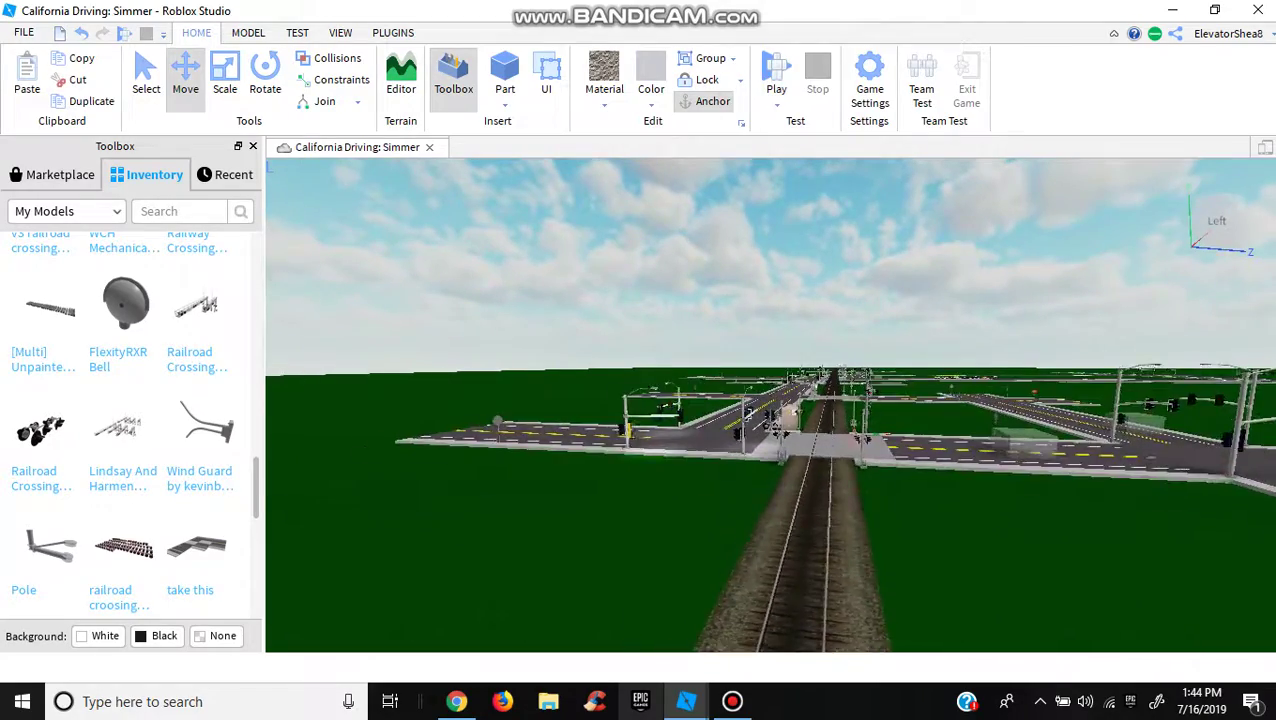
key(w)
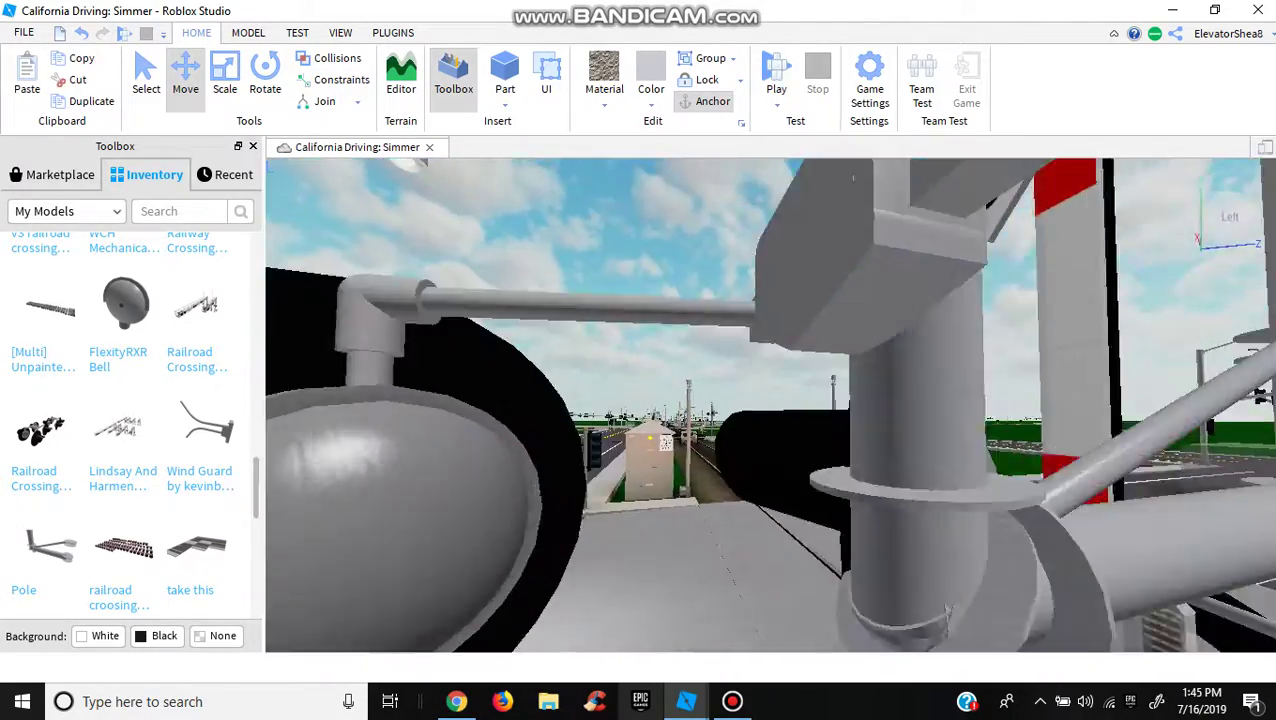
key(w)
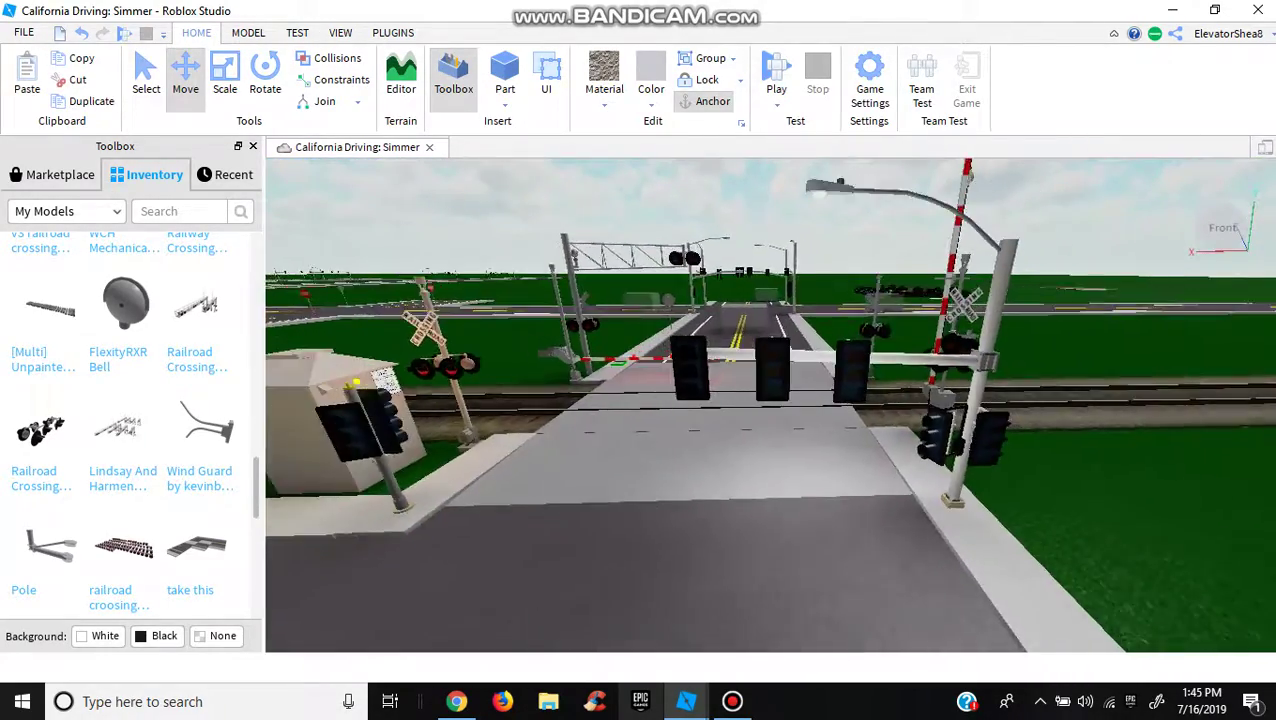
key(w)
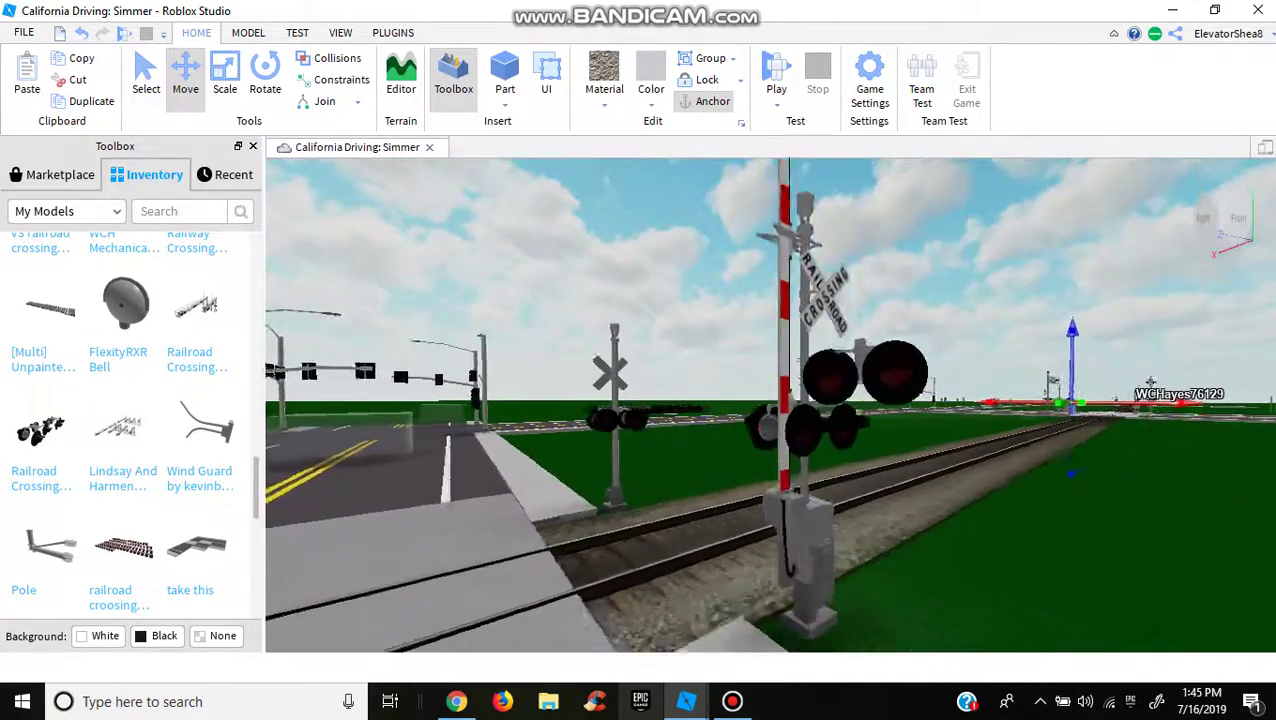
click(545, 365)
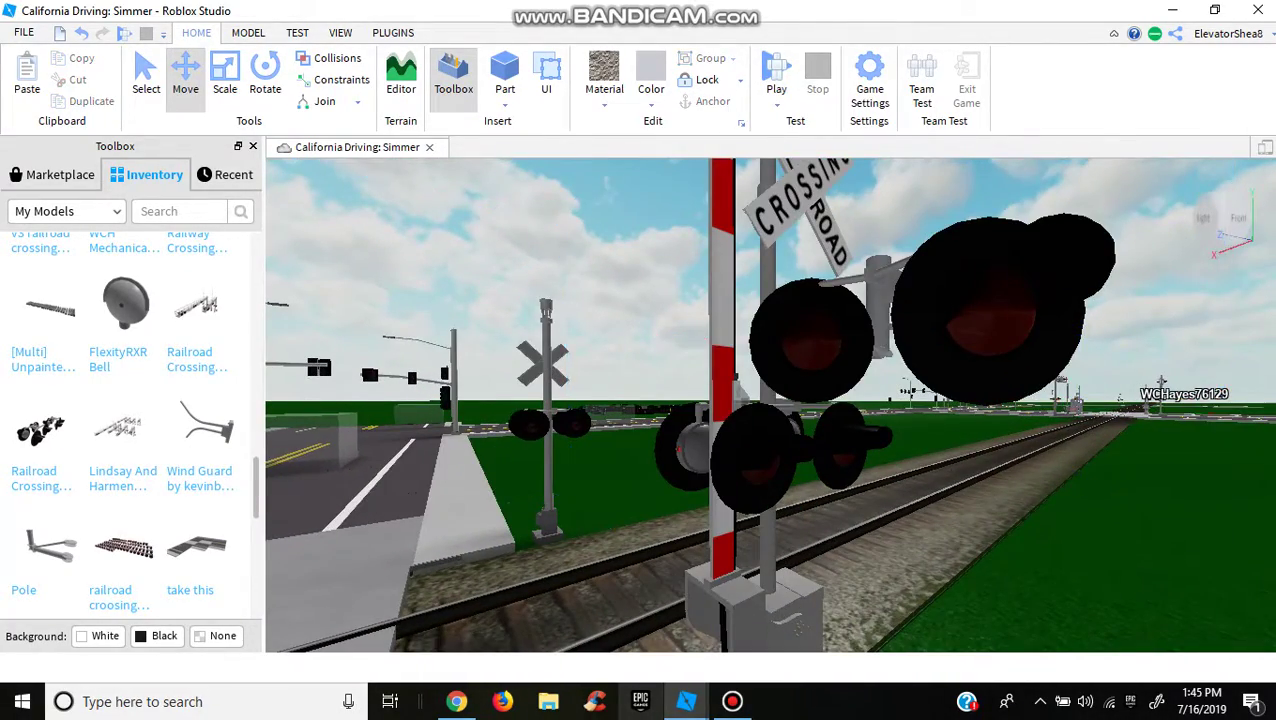
- Paste a copy of the emergency notification sign for the unsigned signal pole beside the track at this crossing
key(s)
key(w)
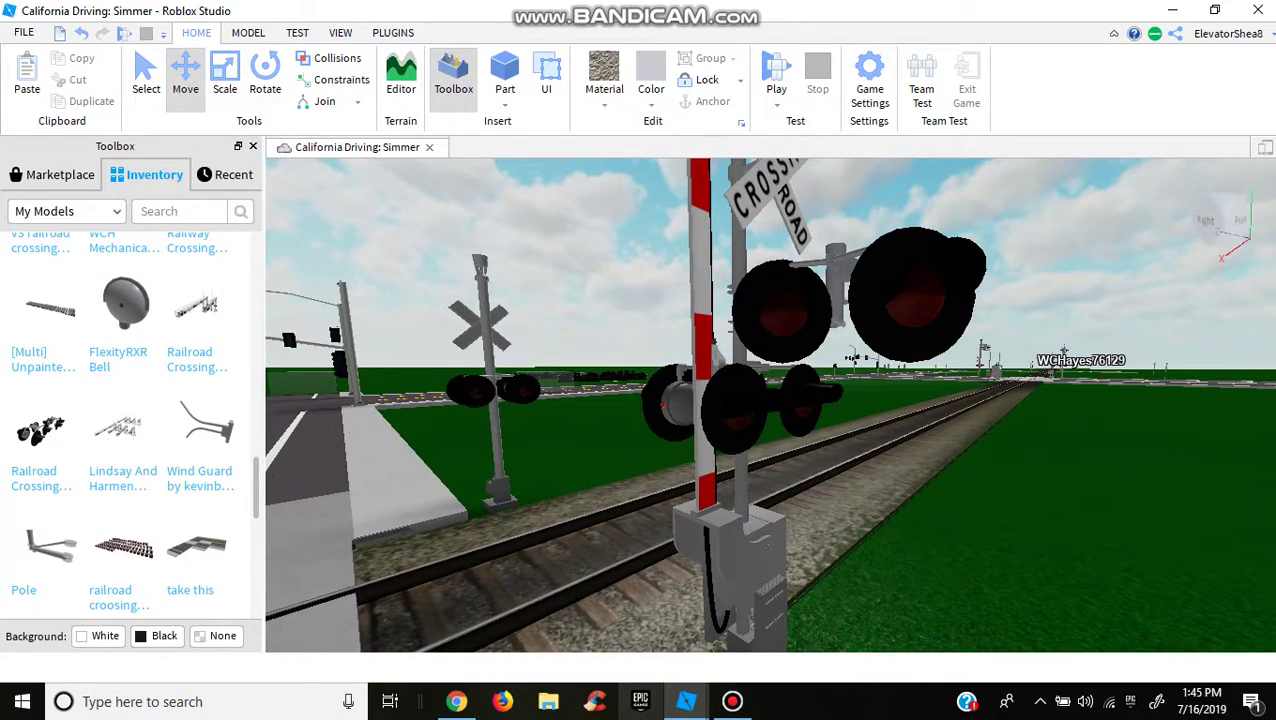
key(w)
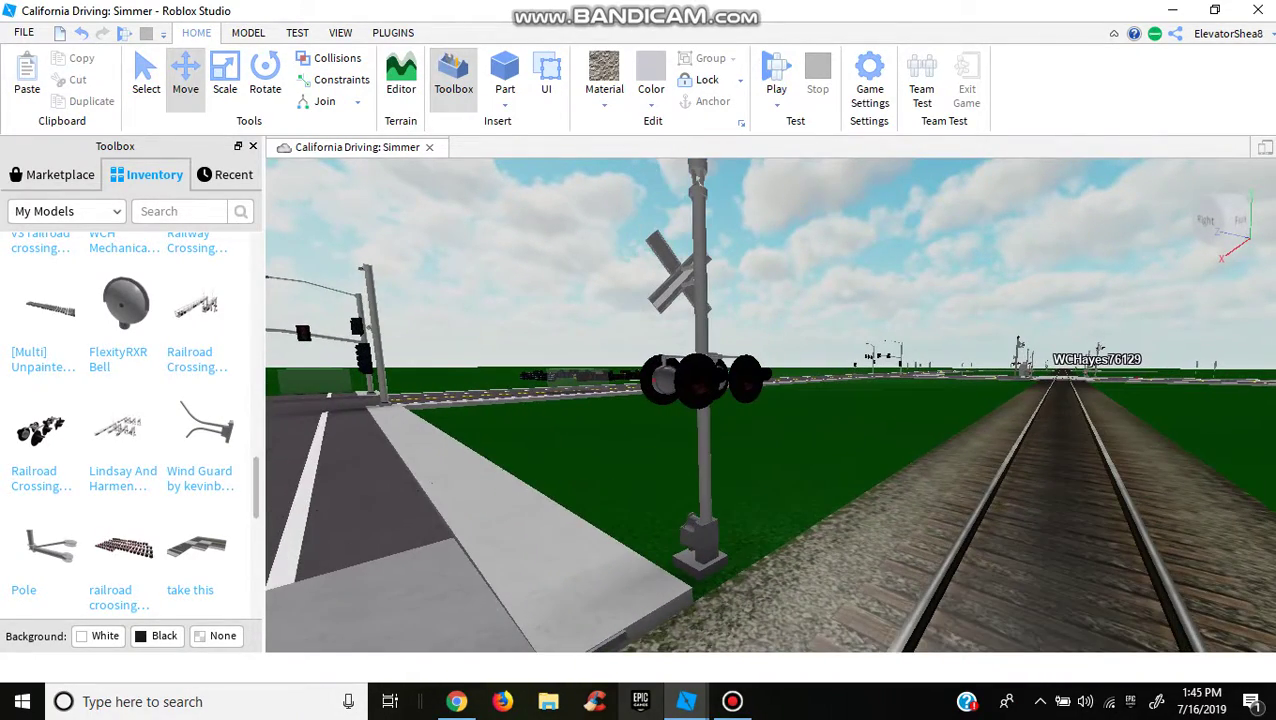
right_click(705, 466)
click(800, 48)
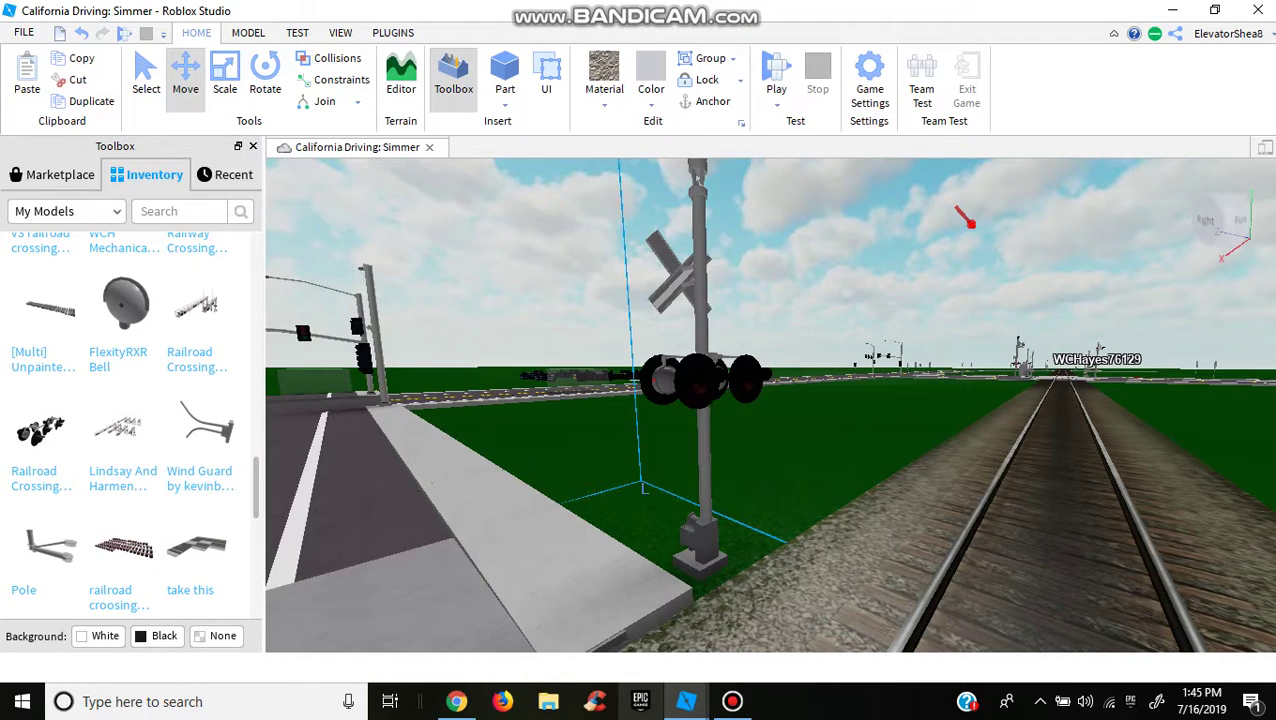
key(f)
right_drag(770, 400, 700, 400)
scroll(757, 395, down, 3)
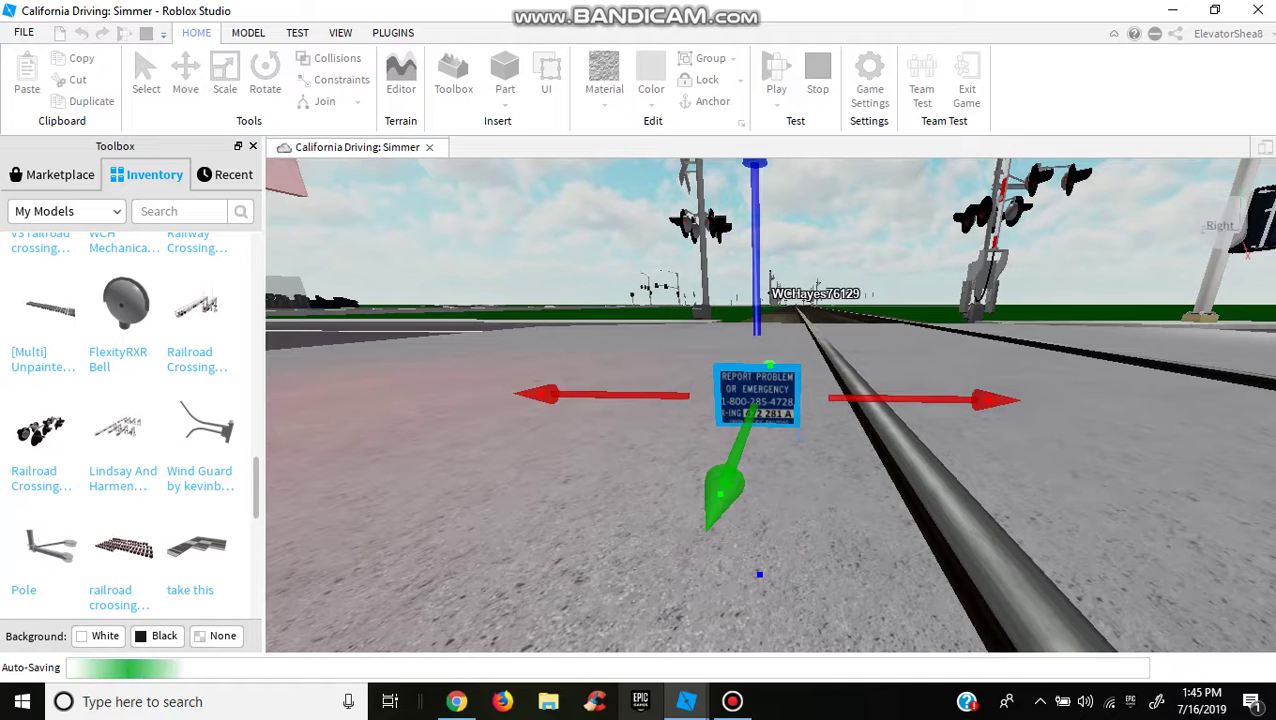
- Move the pasted sign across the road surface to the base of the roadside signal pole next to the track
drag(757, 398, 706, 320)
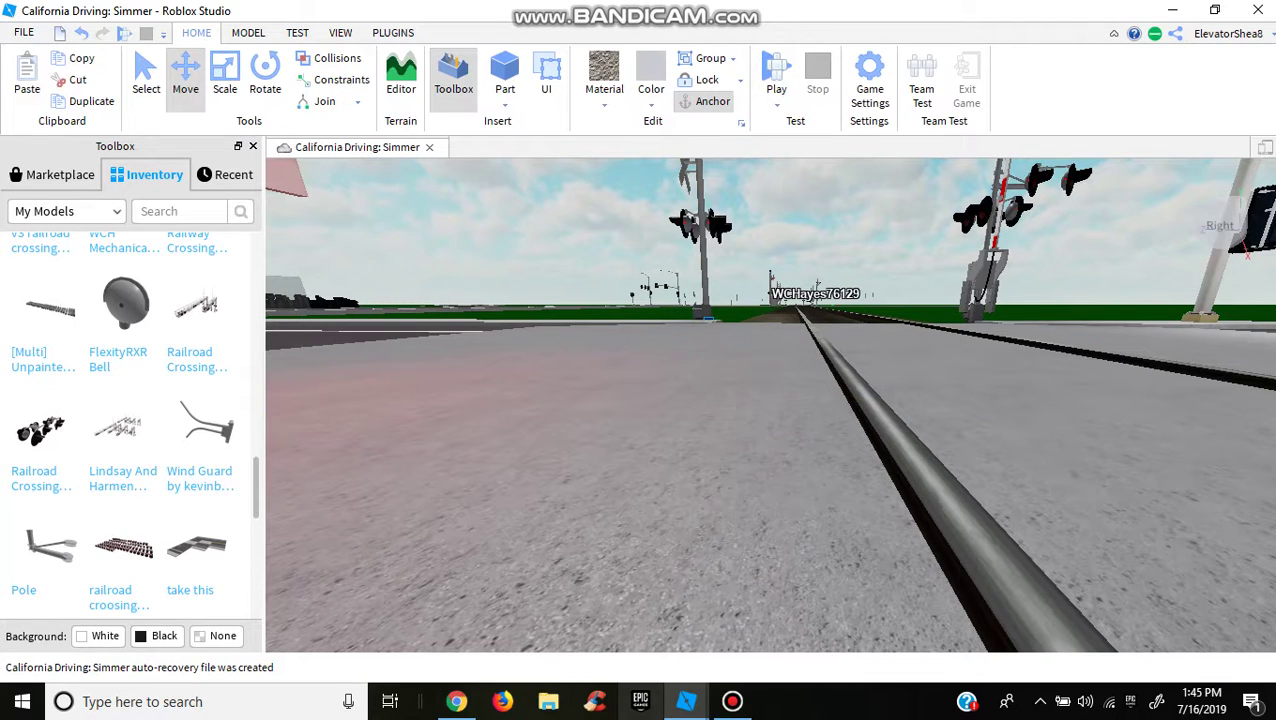
key(w)
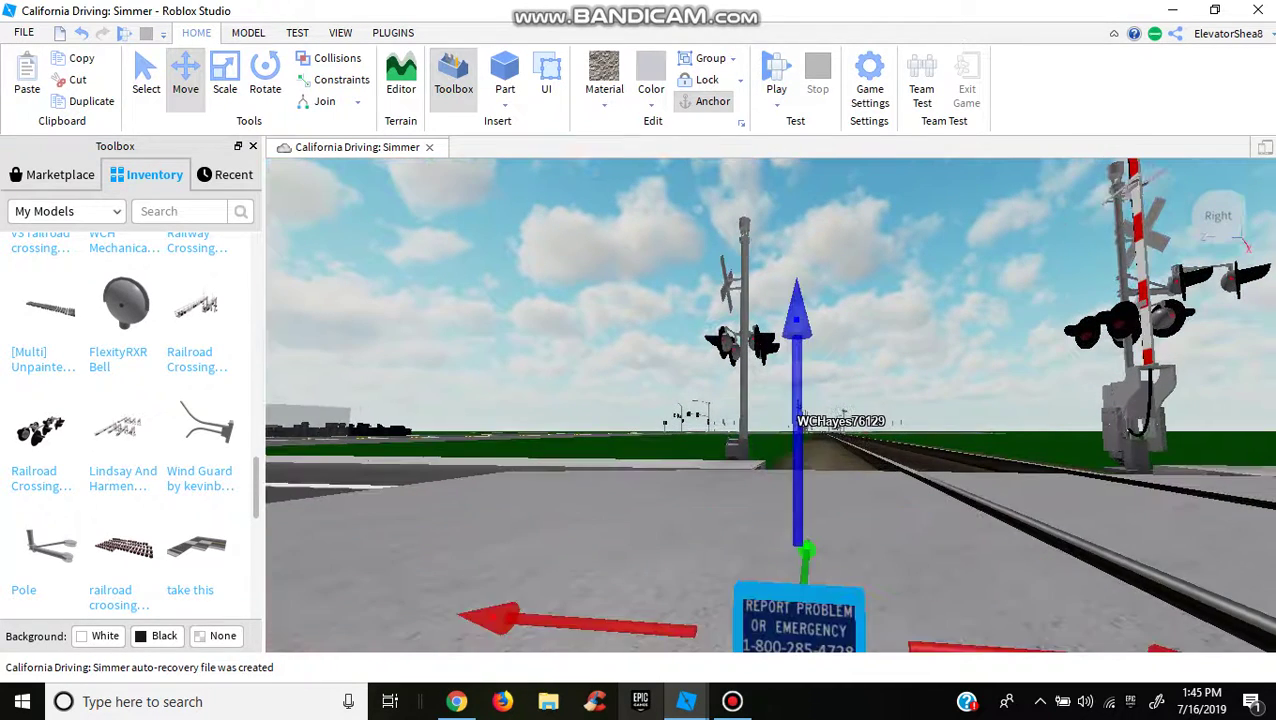
key(ctrl+y)
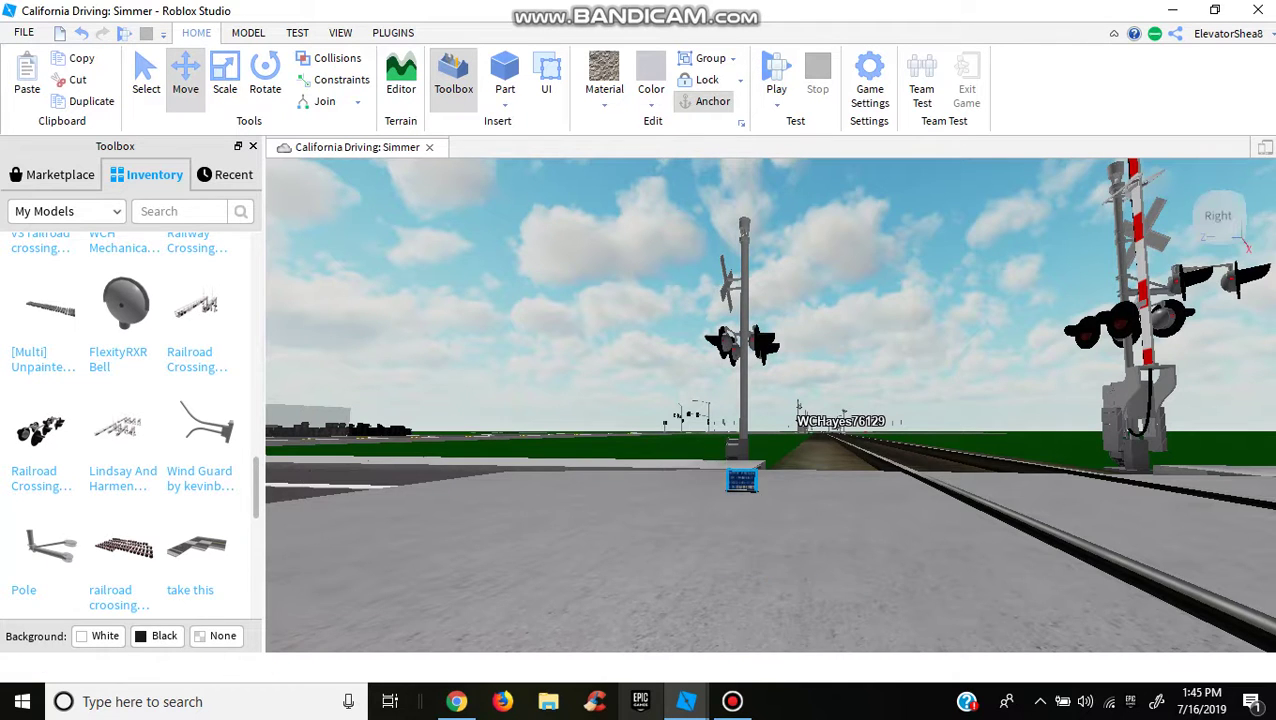
key(ctrl+z)
key(w)
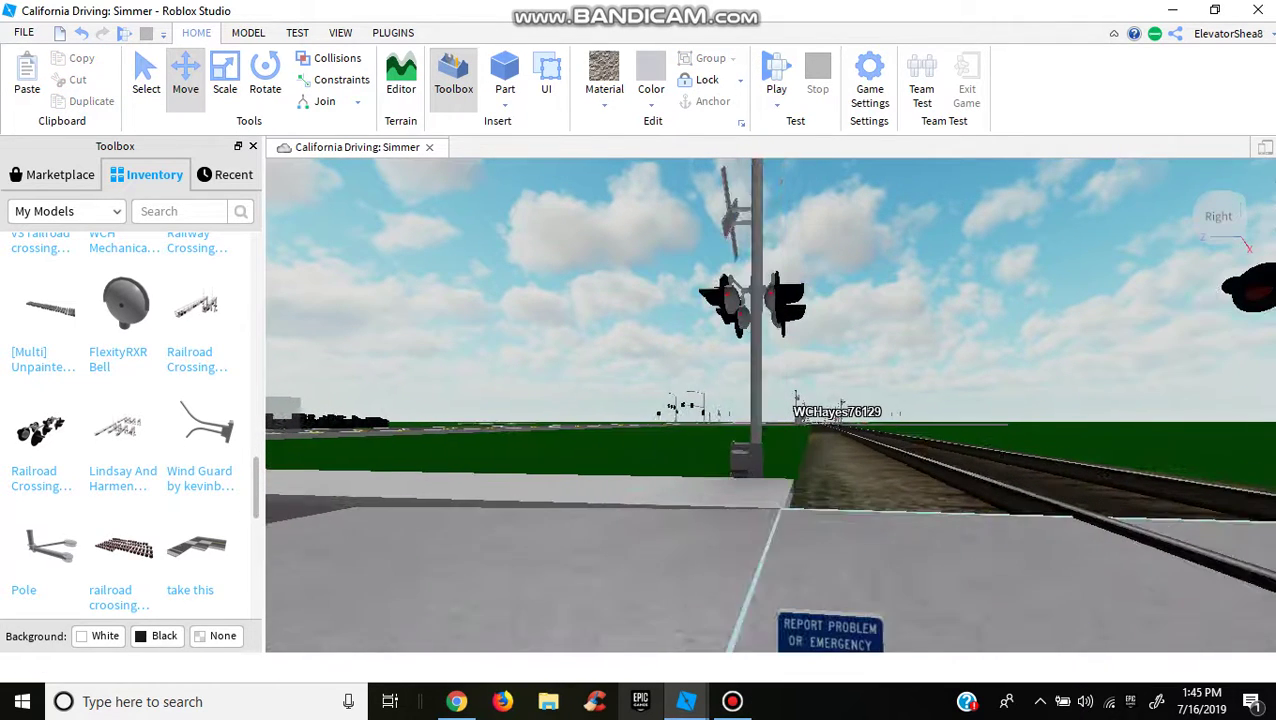
key(ctrl+y)
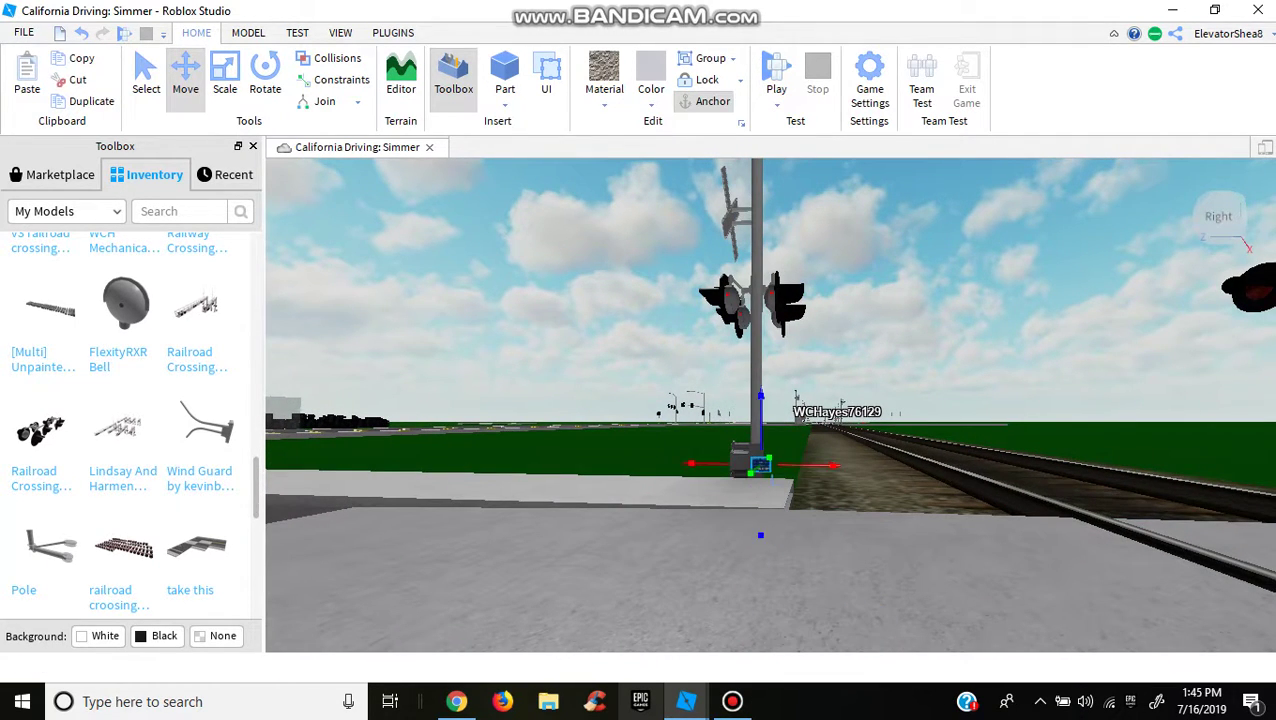
key(w)
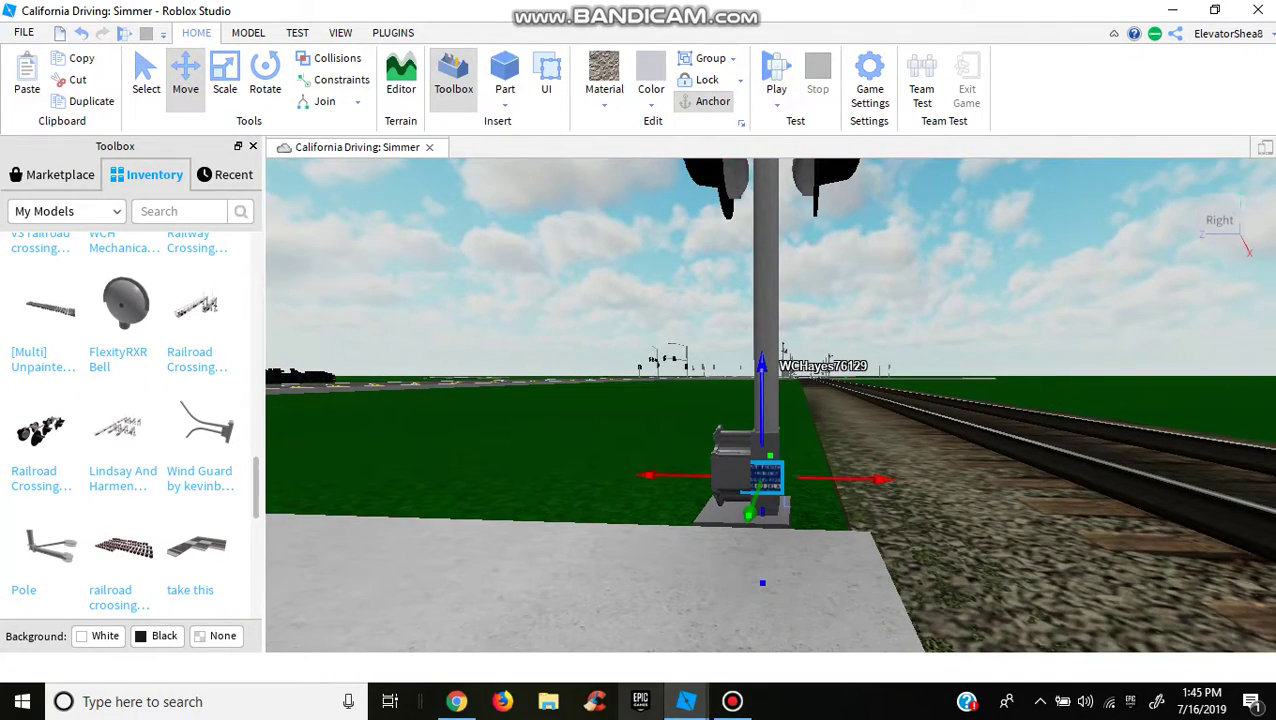
- Raise the sign up the signal pole to just below the flashing lights
key(ctrl+y)
key(s)
key(f)
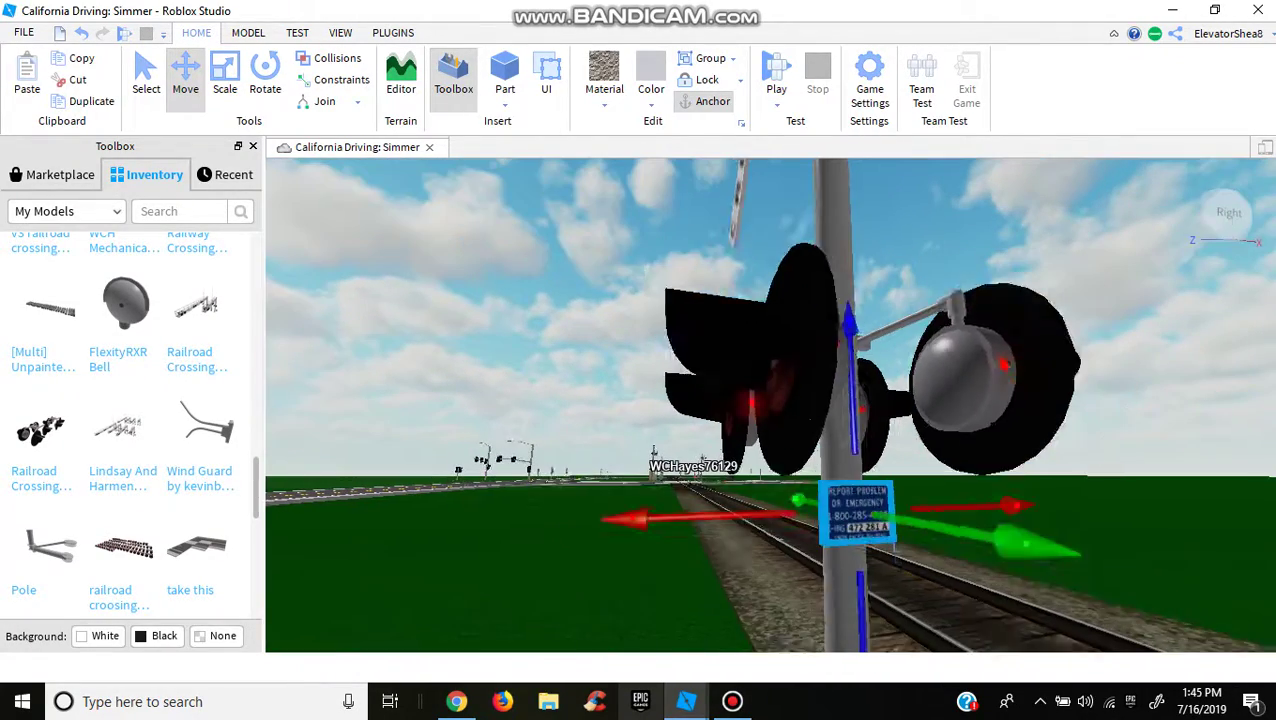
key(s)
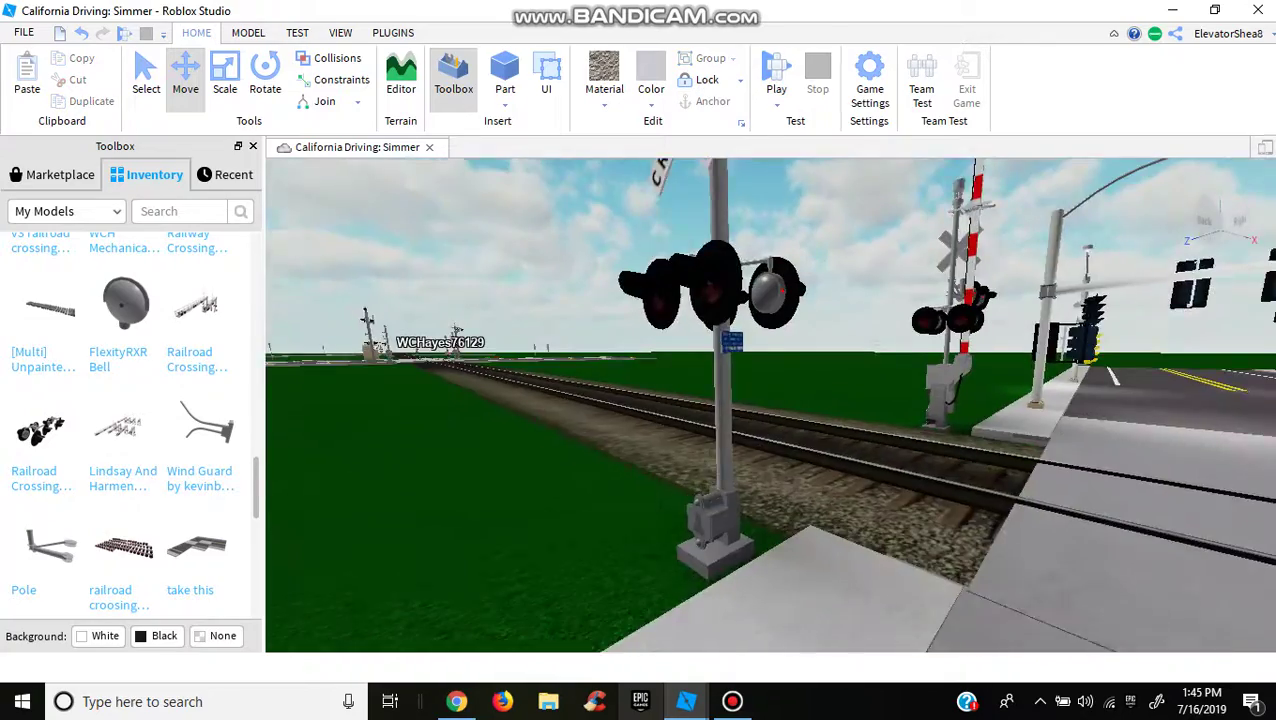
- Reselect the raised sign and fit it flush against the signal pole
key(w)
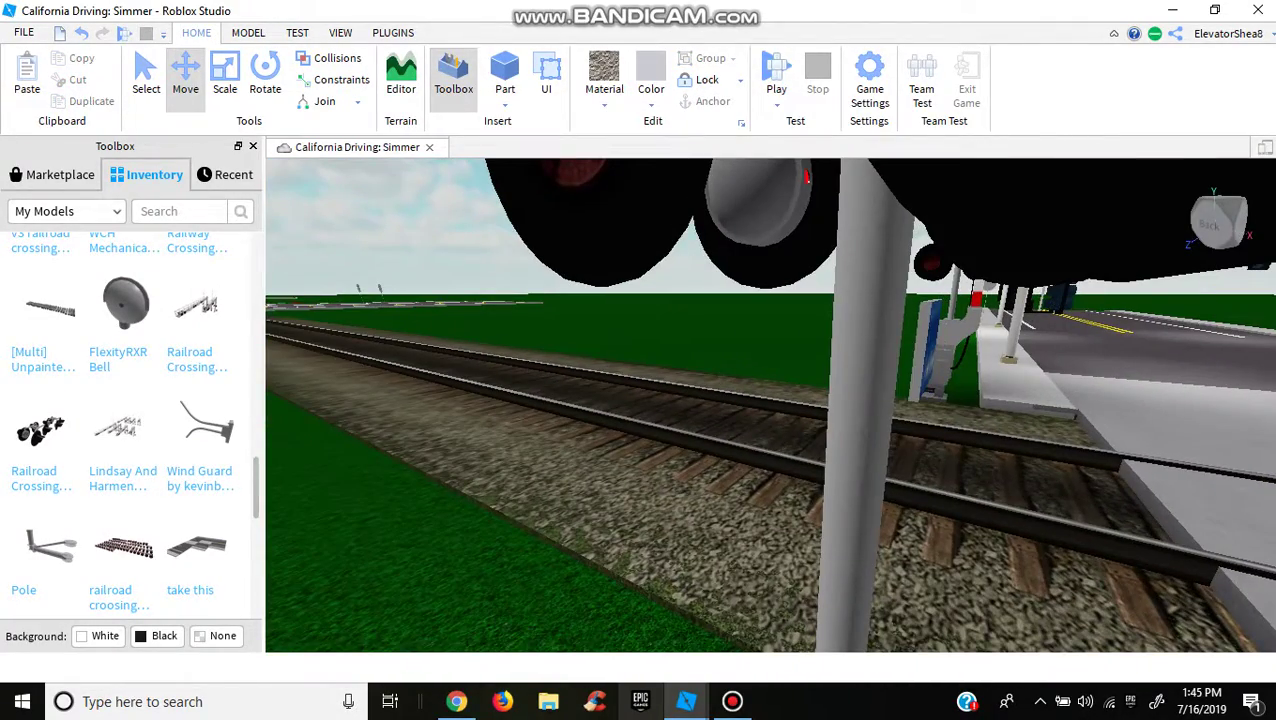
click(930, 345)
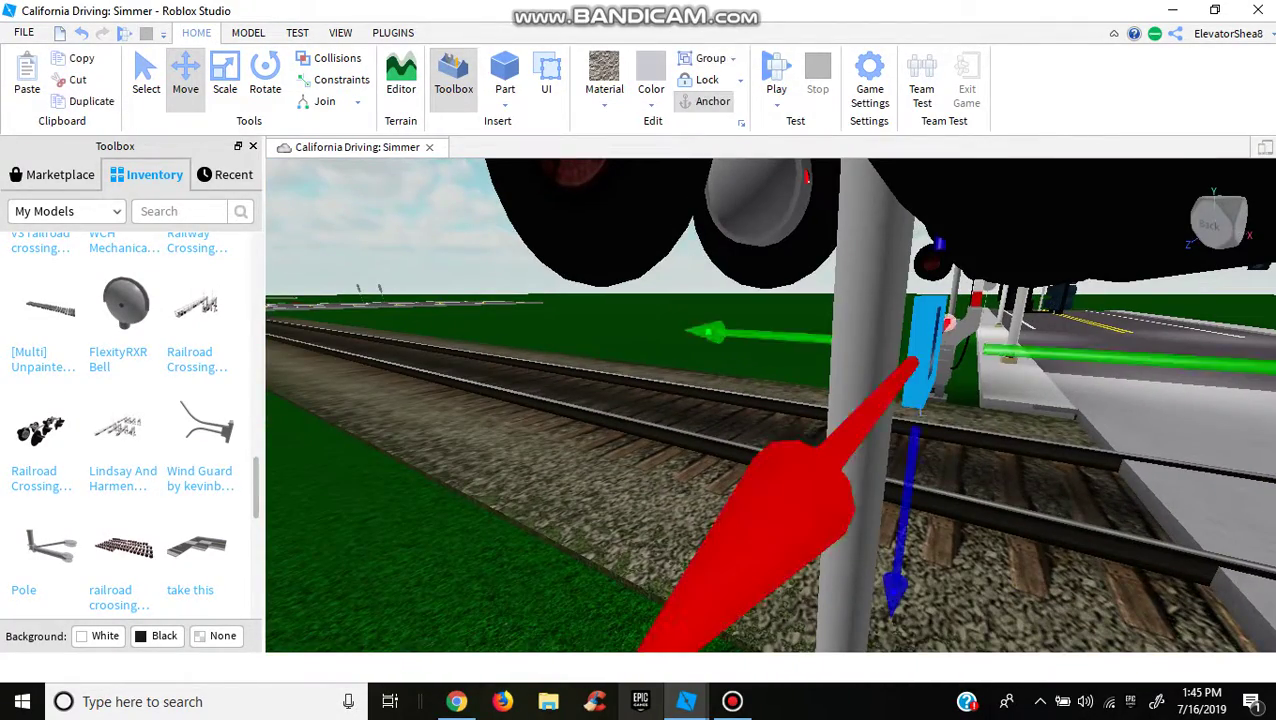
key(f)
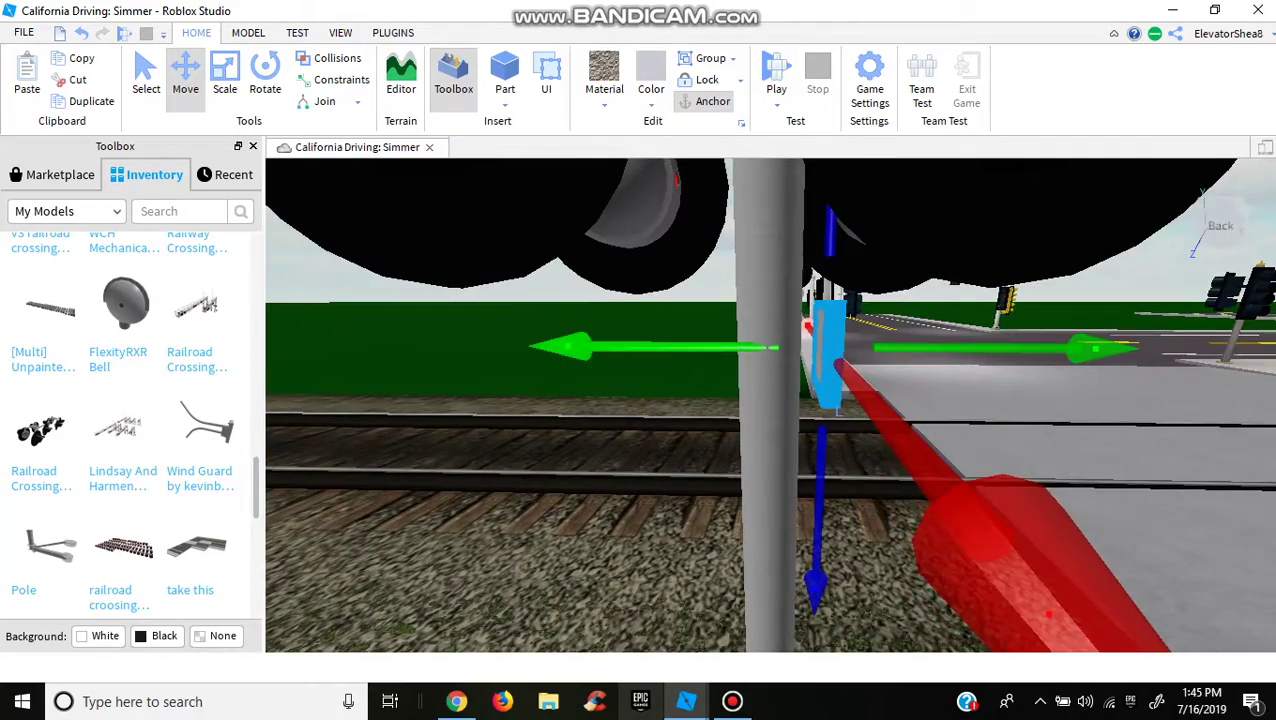
key(s)
click(668, 374)
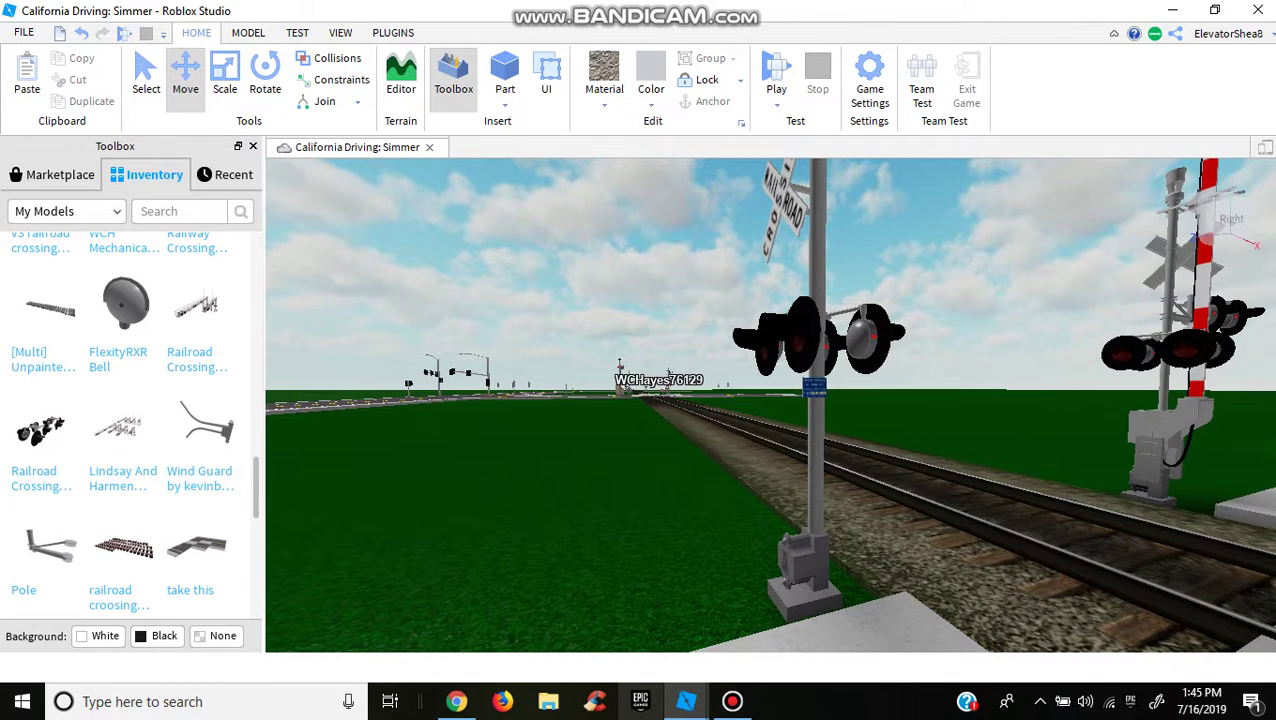
- Duplicate the sign from the signal pole and move the copy across the track to the gate pole
key(w)
right_click(740, 355)
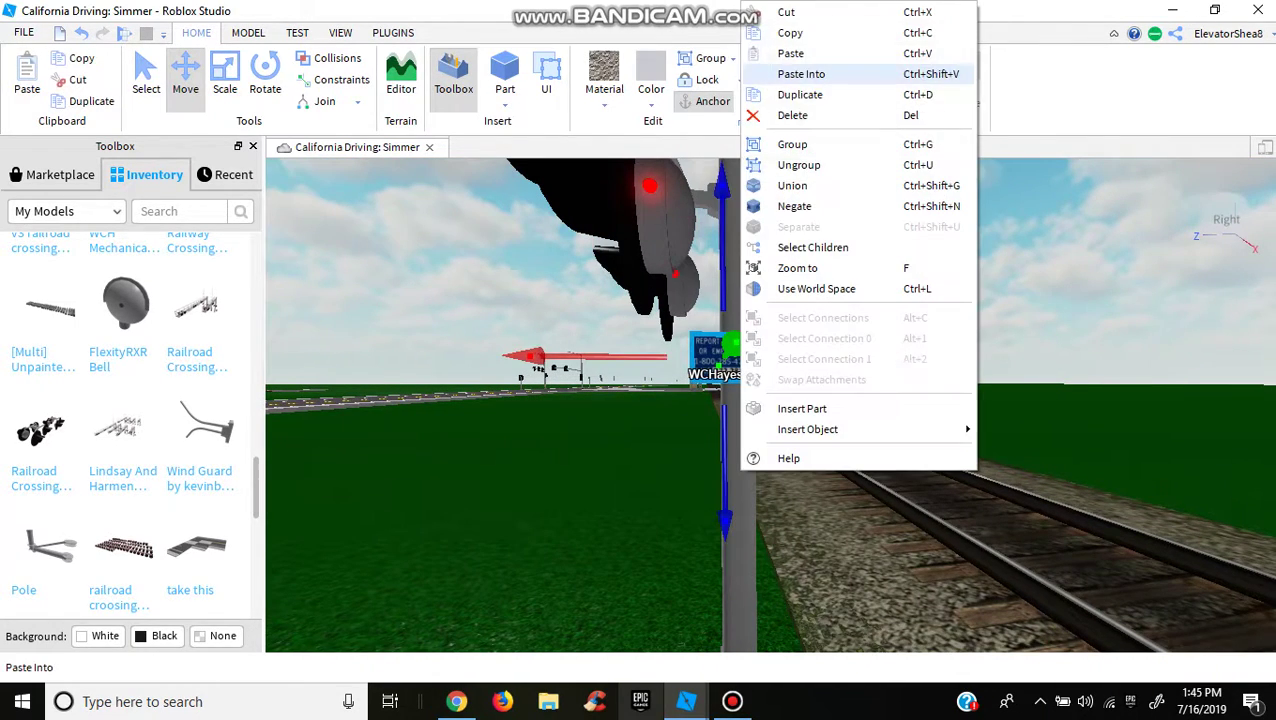
click(800, 94)
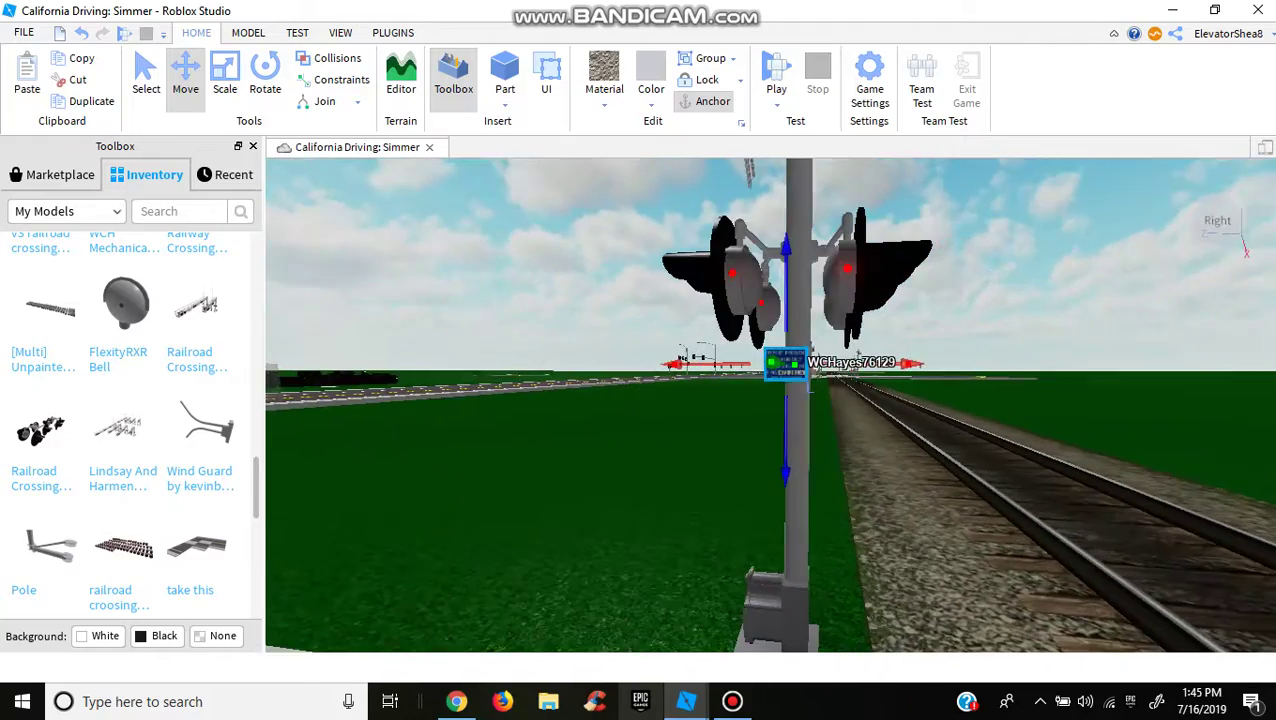
right_drag(770, 400, 880, 402)
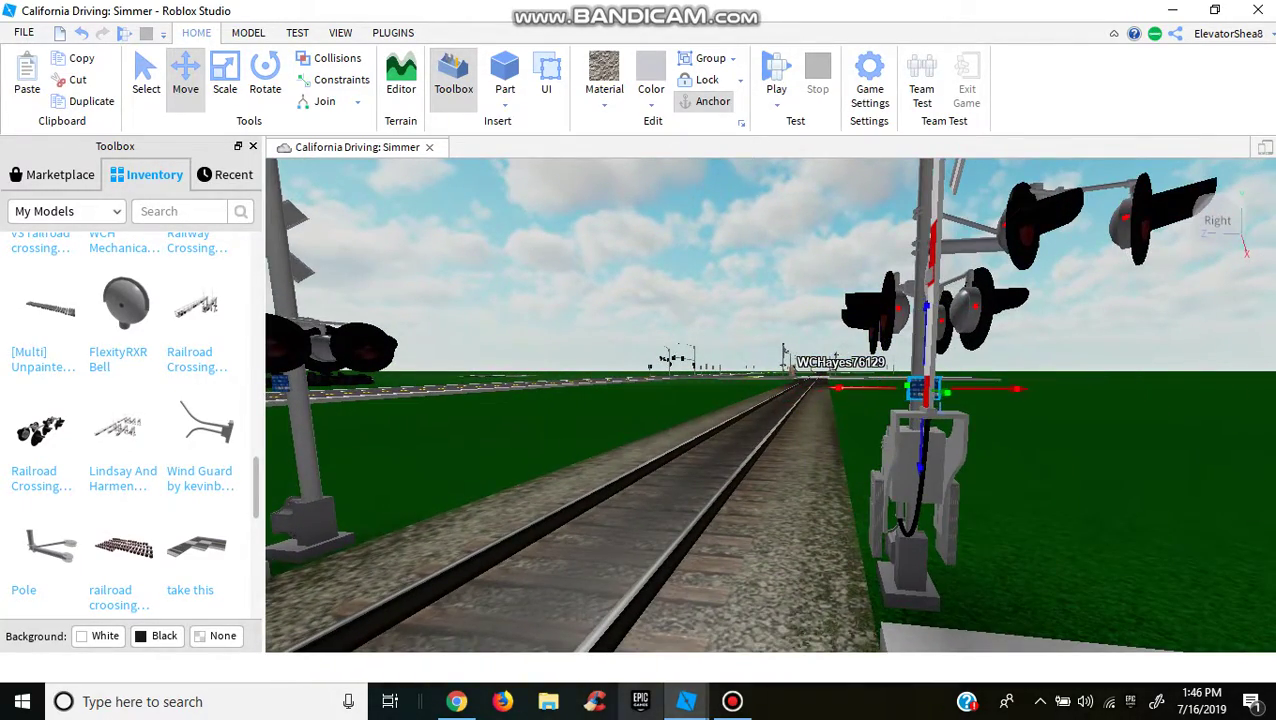
- Fit the copied sign against the gate pole just above the gate mechanism and check its placement
key(f)
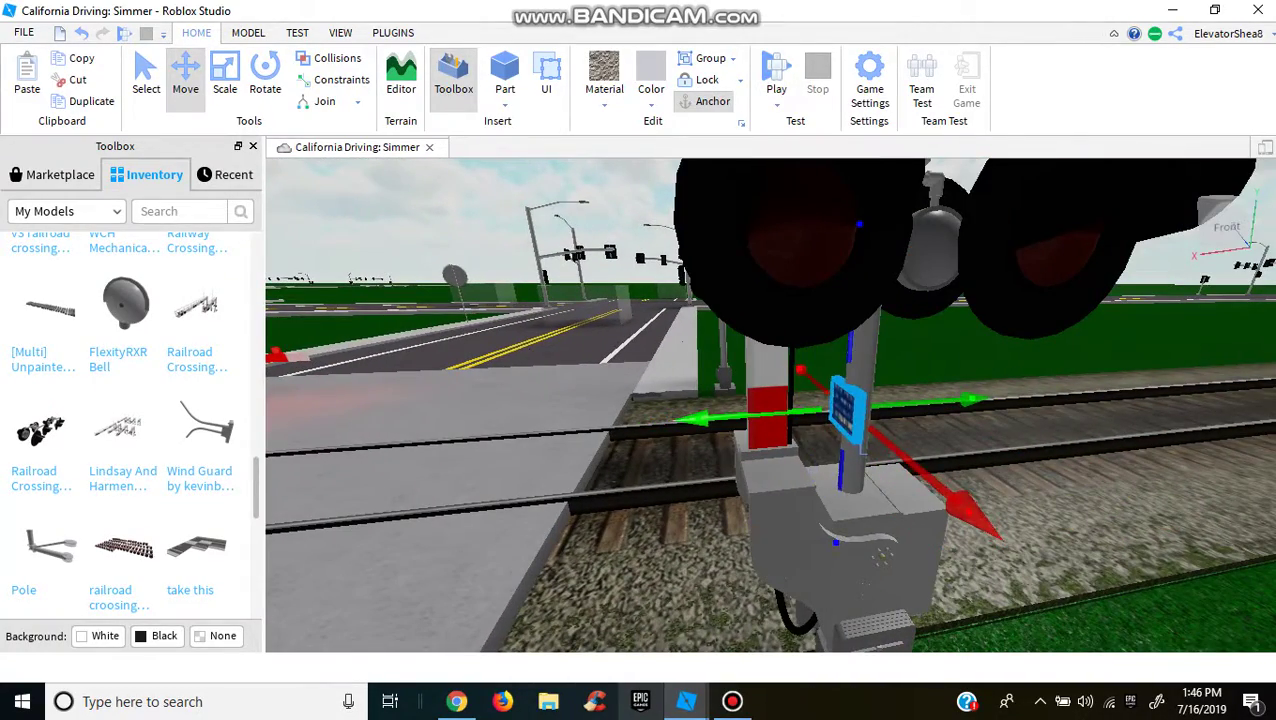
key(s)
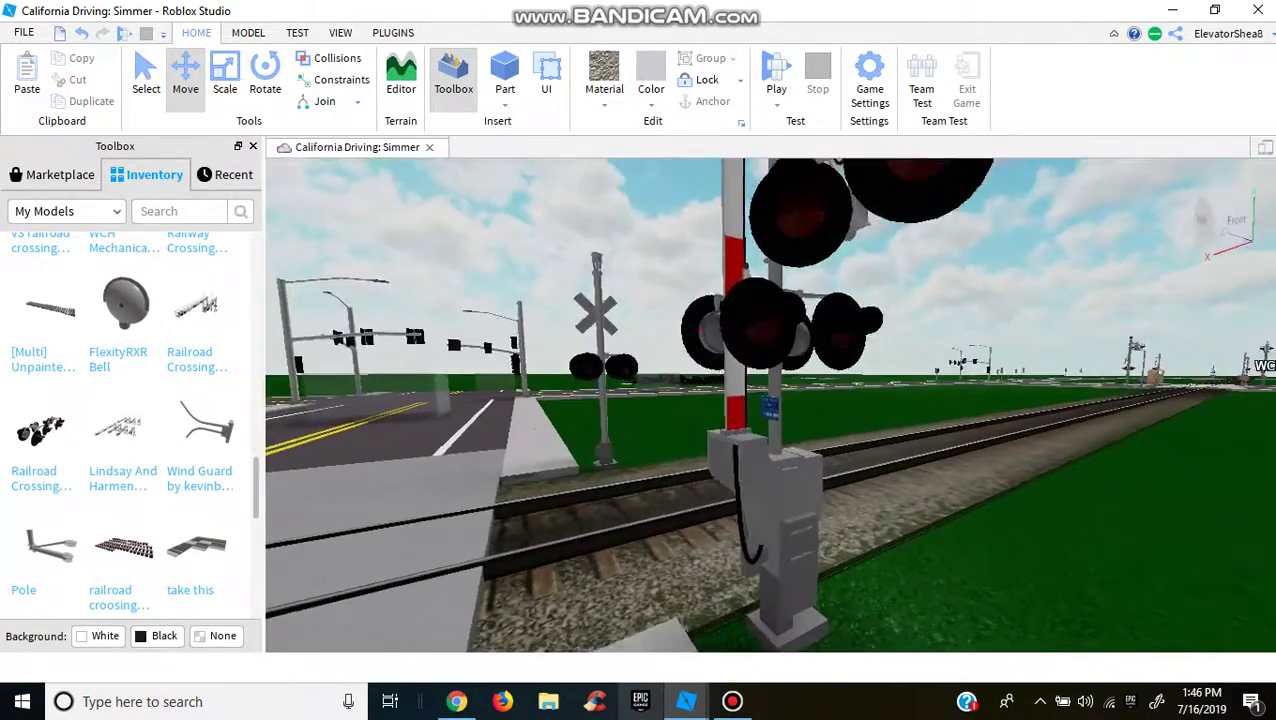
key(s)
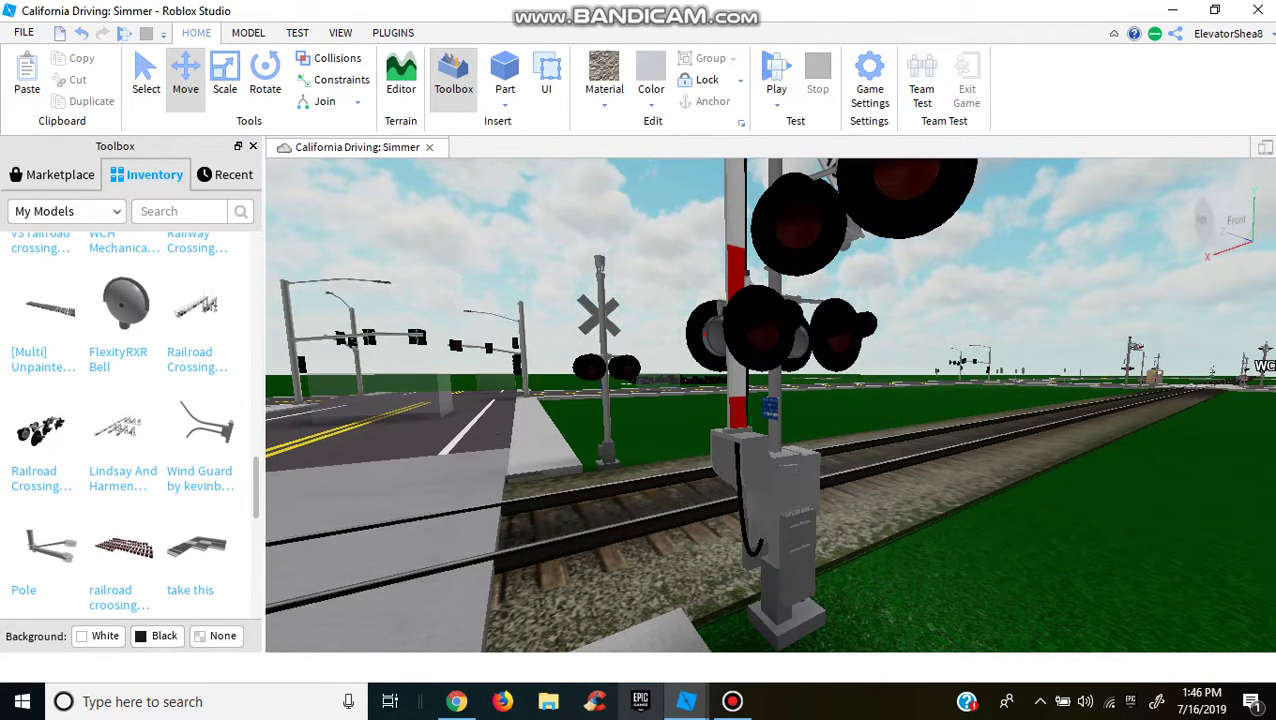
key(a)
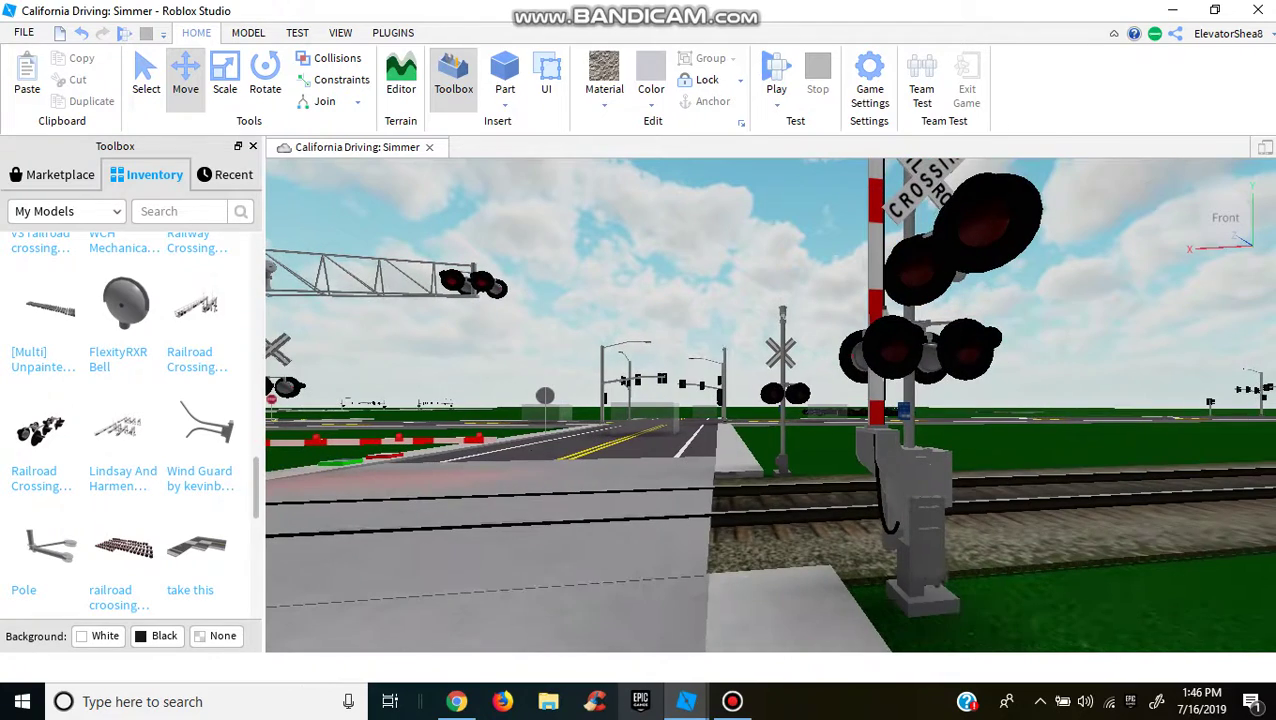
- Duplicate the gate pole's sign and move the copy across the road to the tan signal pole beside the control cabinet
right_click(903, 410)
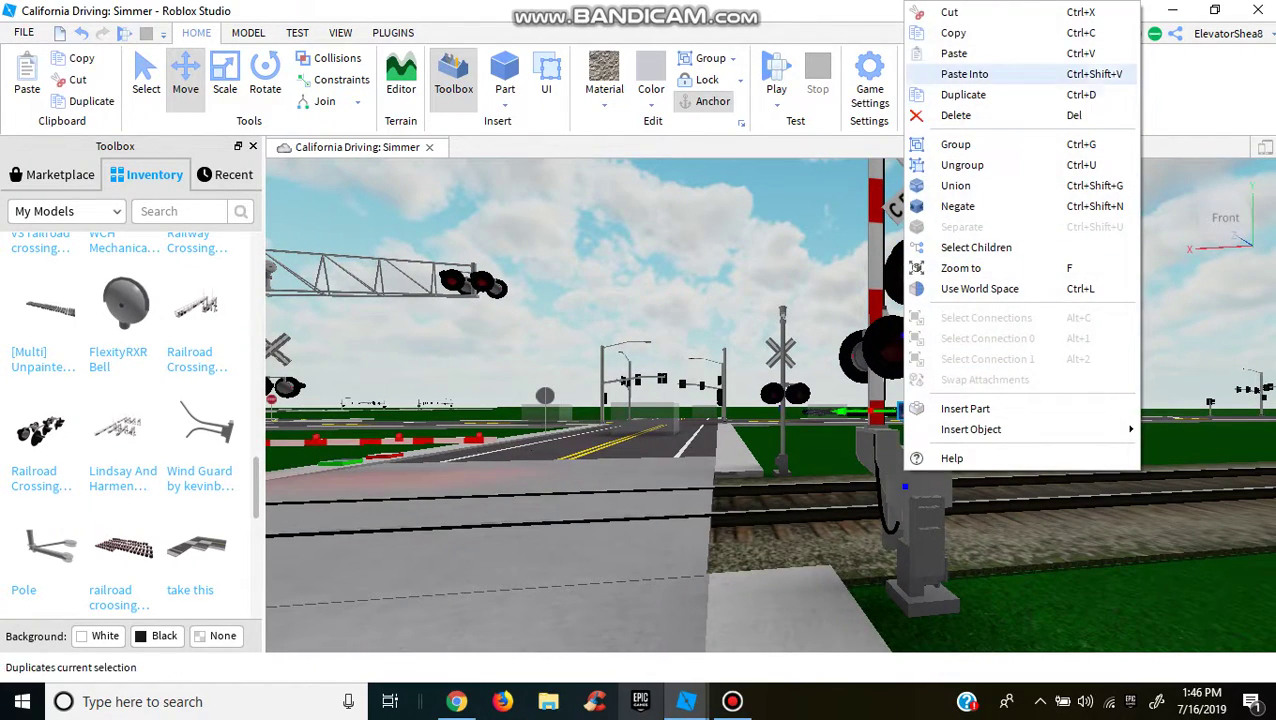
click(1000, 74)
key(a)
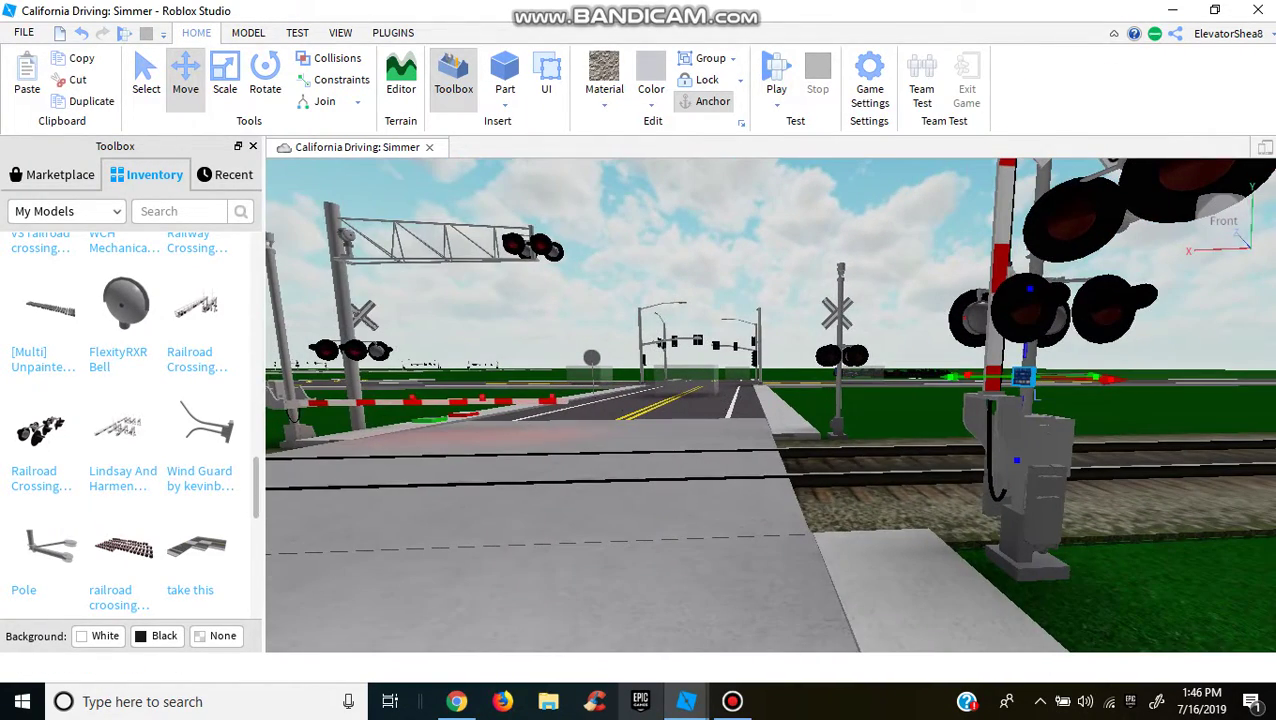
key(s)
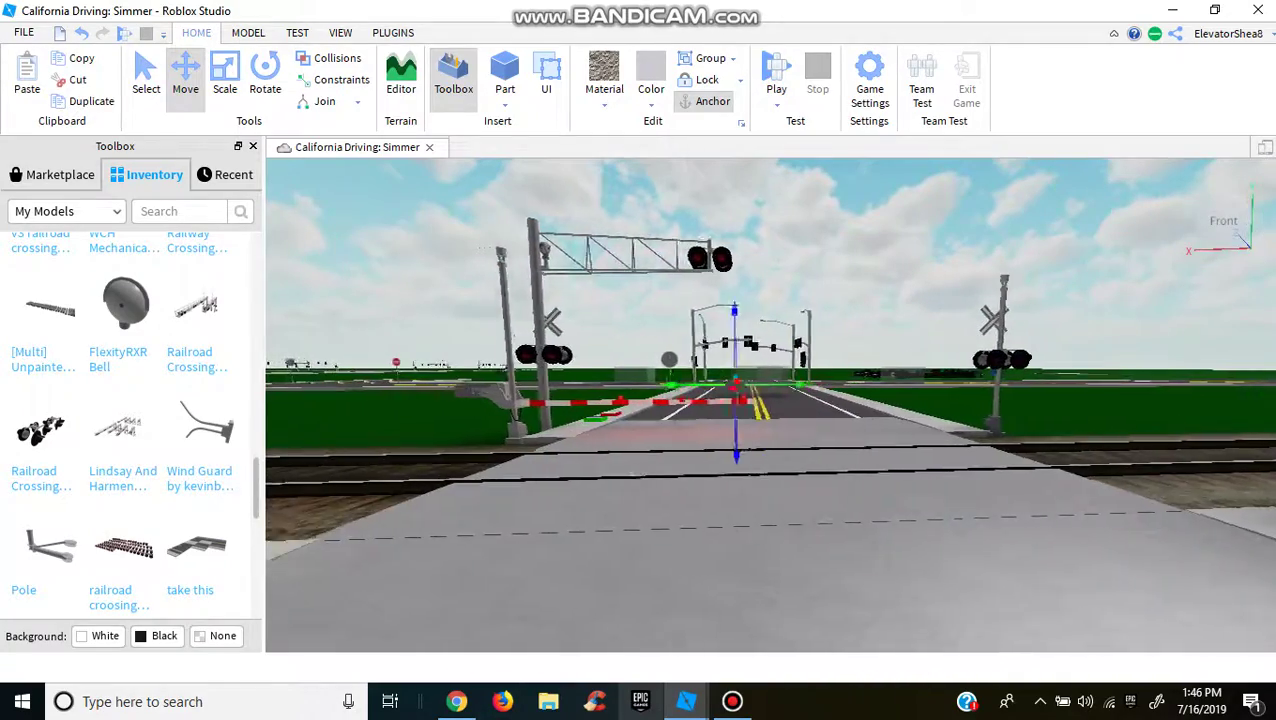
key(a)
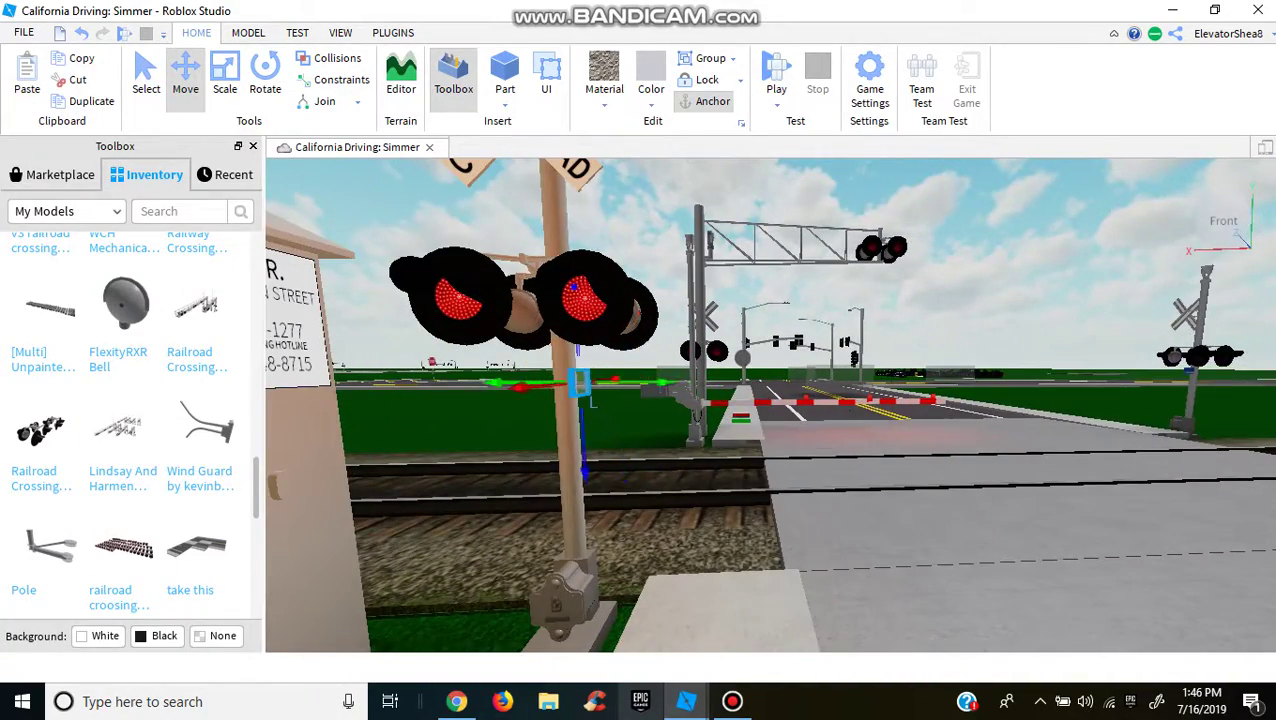
- Rotate the copied sign about its vertical axis to face outward and line it up with the tan signal pole
right_drag(770, 400, 360, 400)
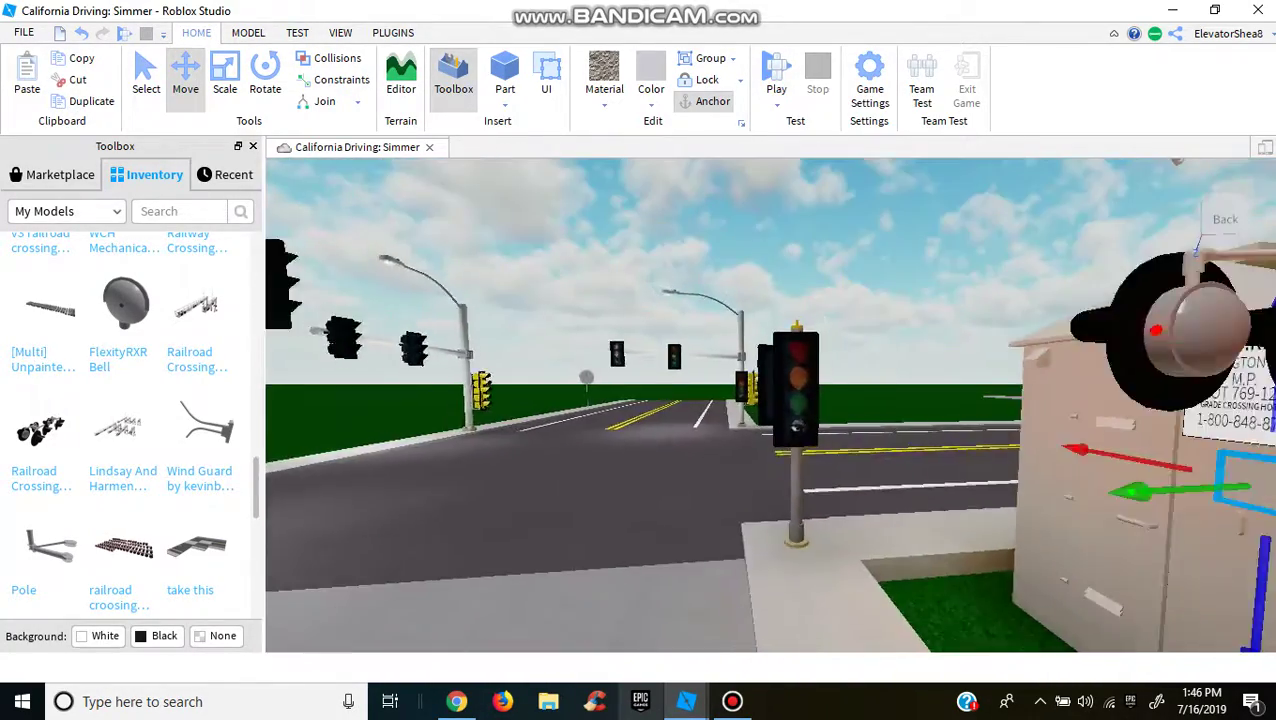
key(w)
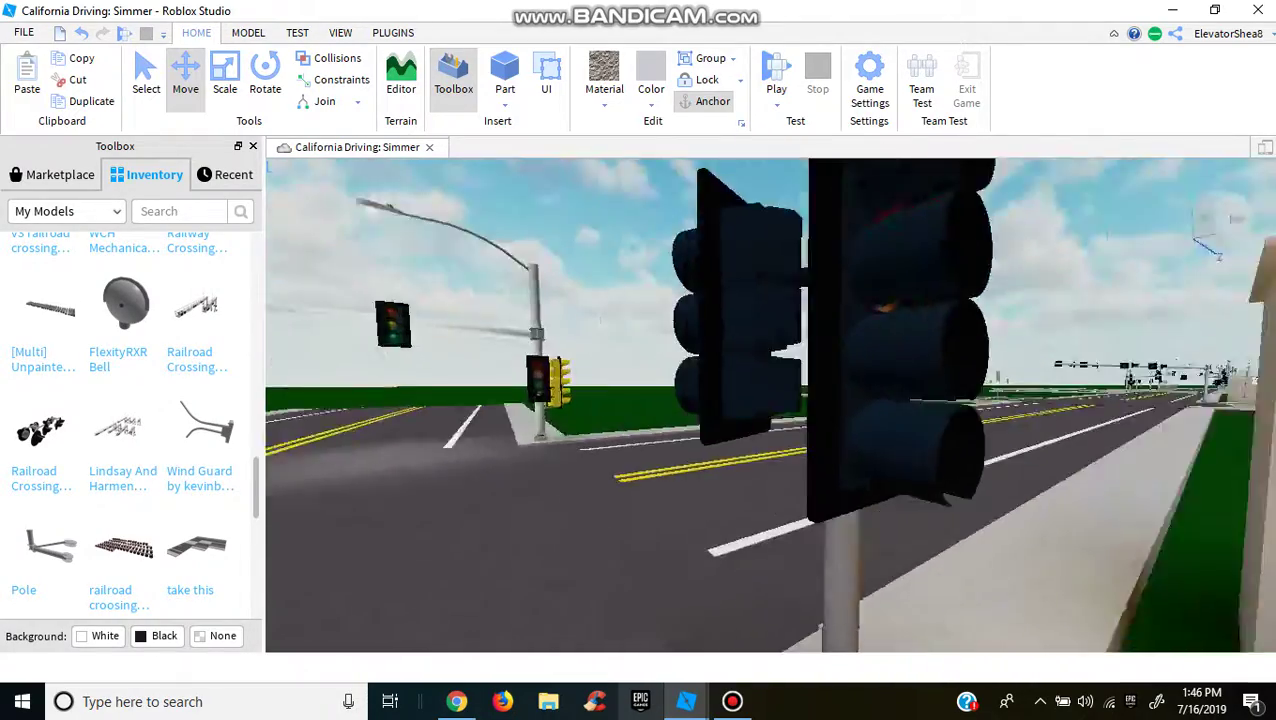
right_drag(640, 400, 880, 400)
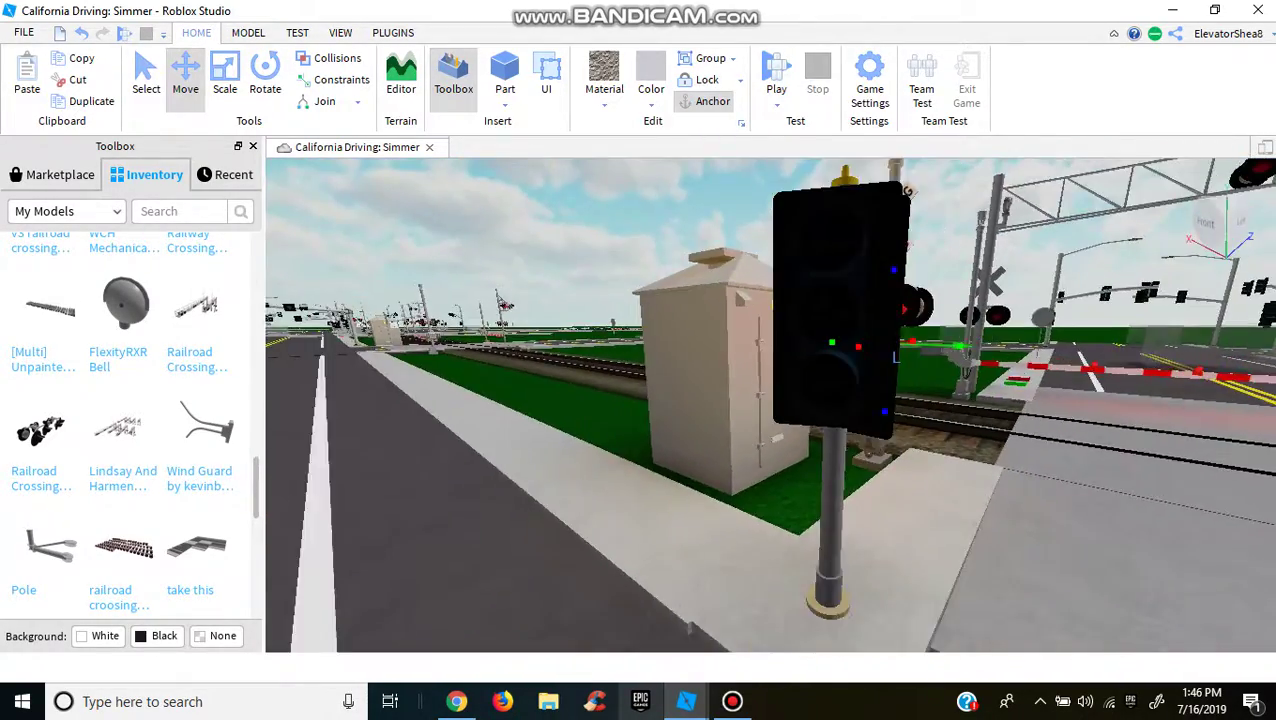
key(w)
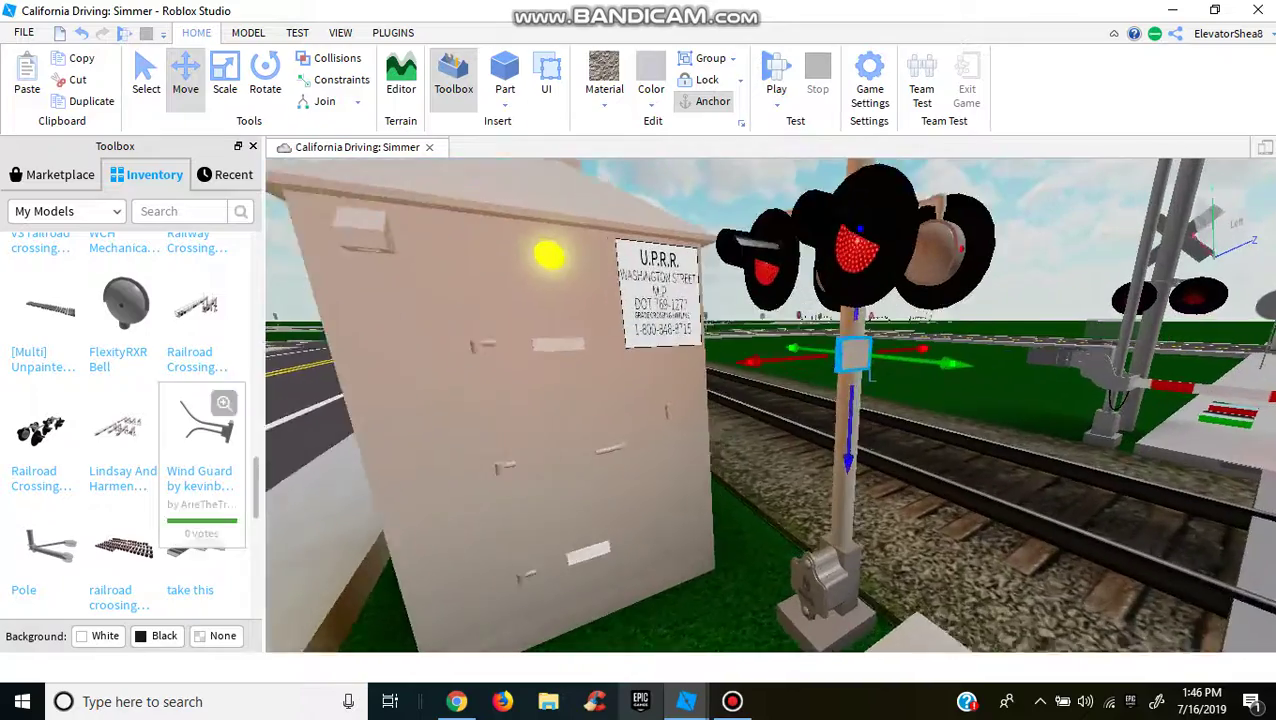
key(w)
key(ctrl+4)
key(w)
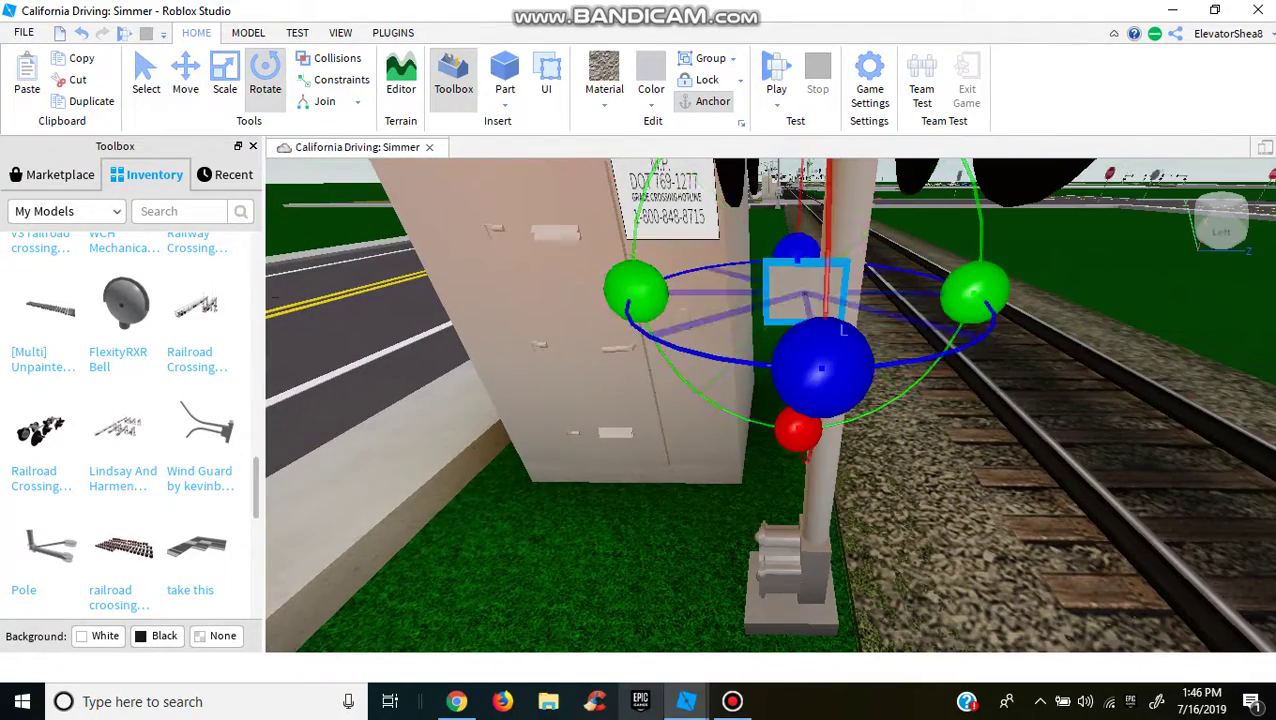
key(w)
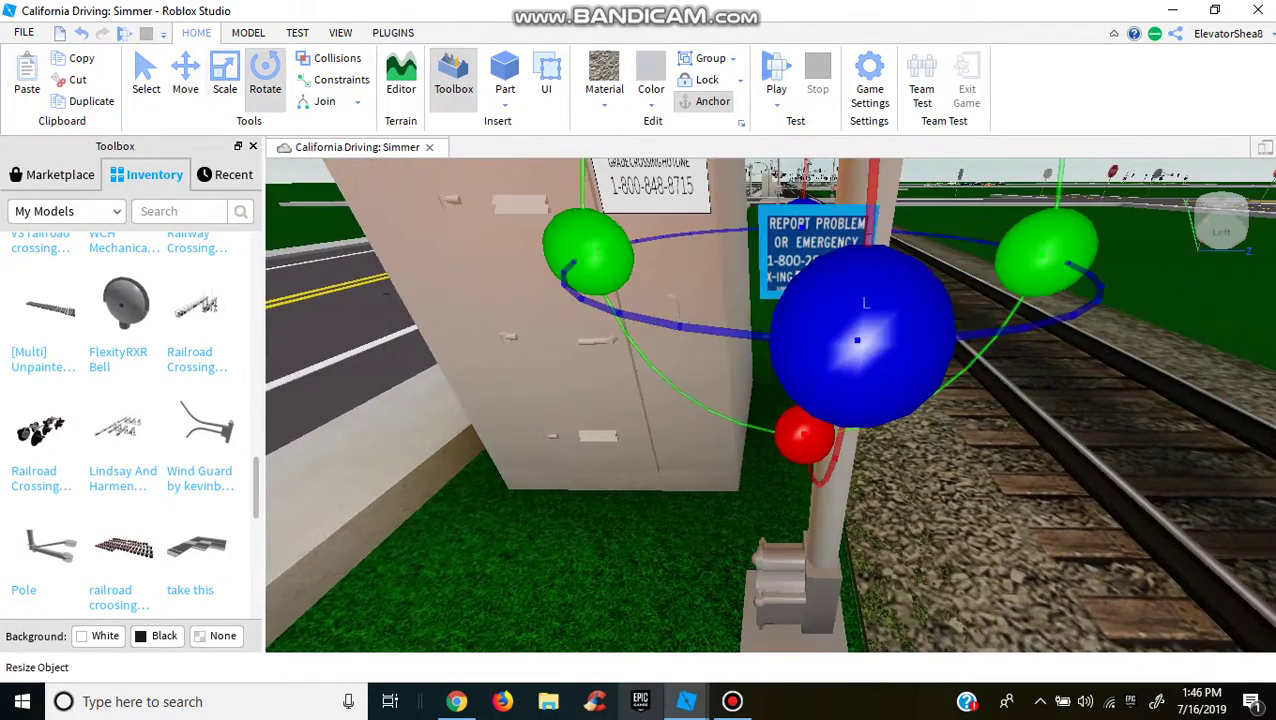
key(ctrl+2)
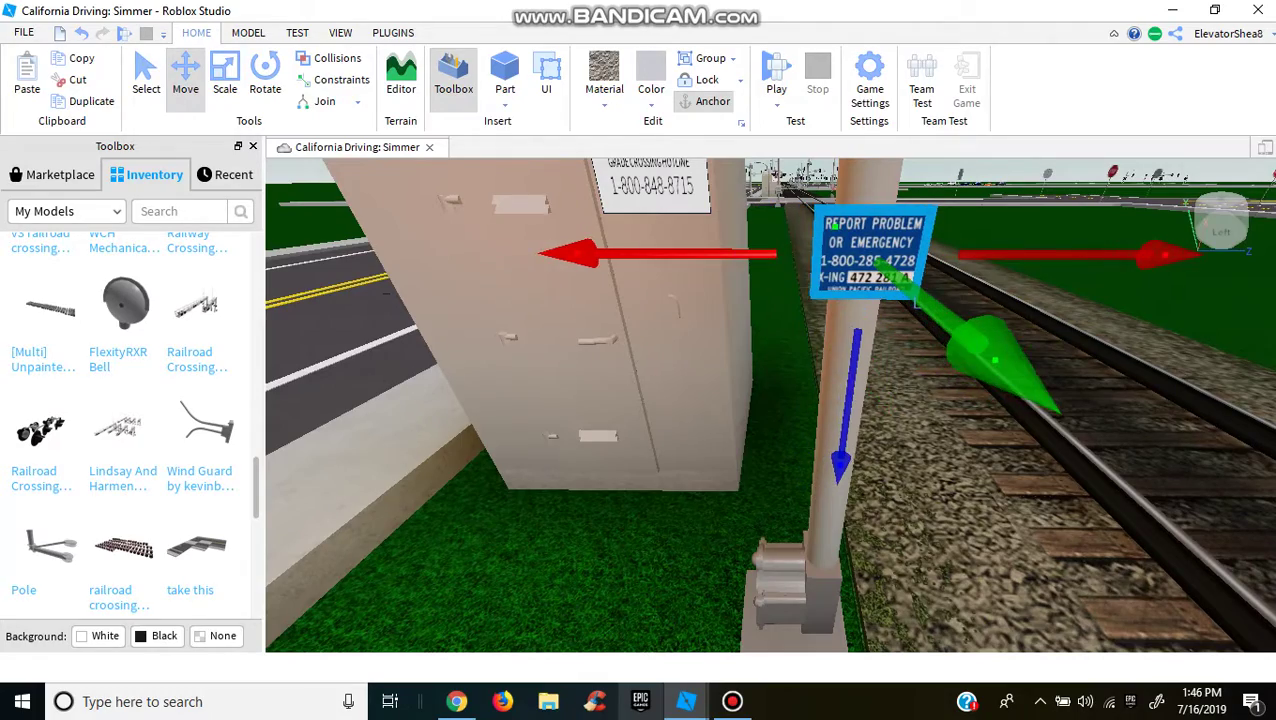
key(s)
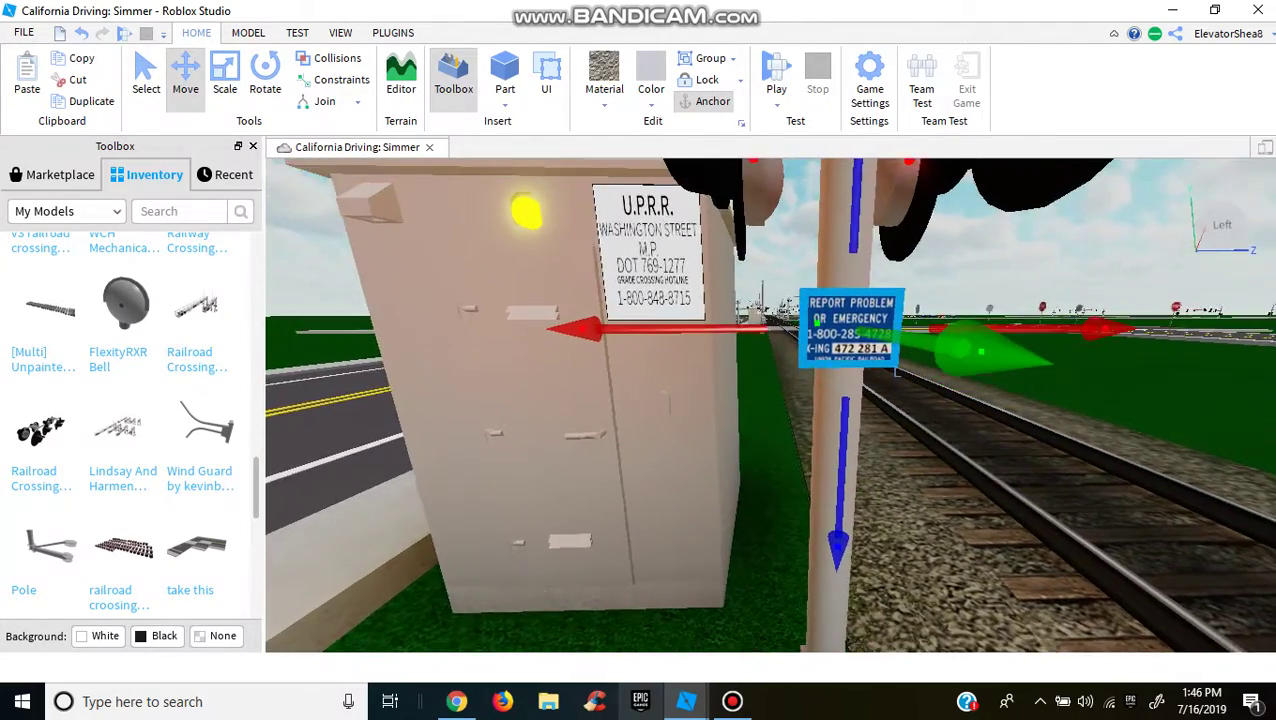
- Check the sign's placement on the tan signal pole beside the control cabinet from several angles
key(a)
right_drag(808, 501, 808, 501)
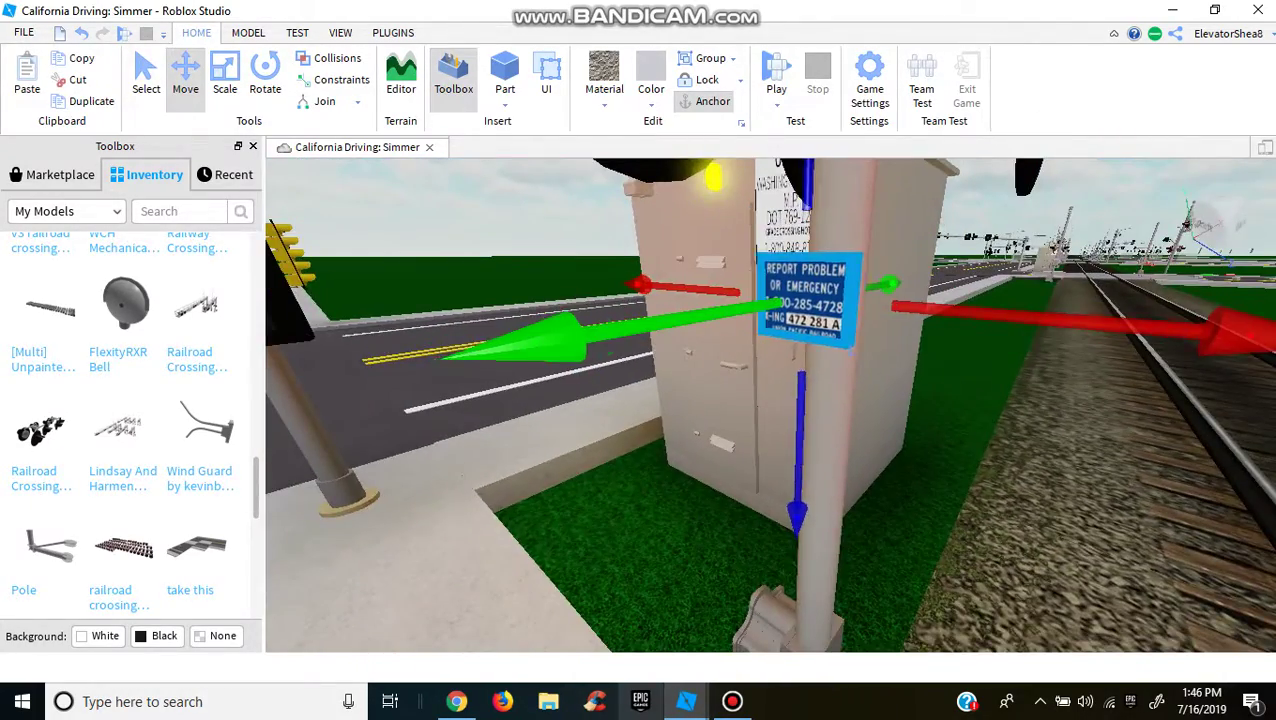
drag(808, 501, 808, 505)
right_drag(808, 505, 808, 505)
key(s)
click(808, 505)
key(s)
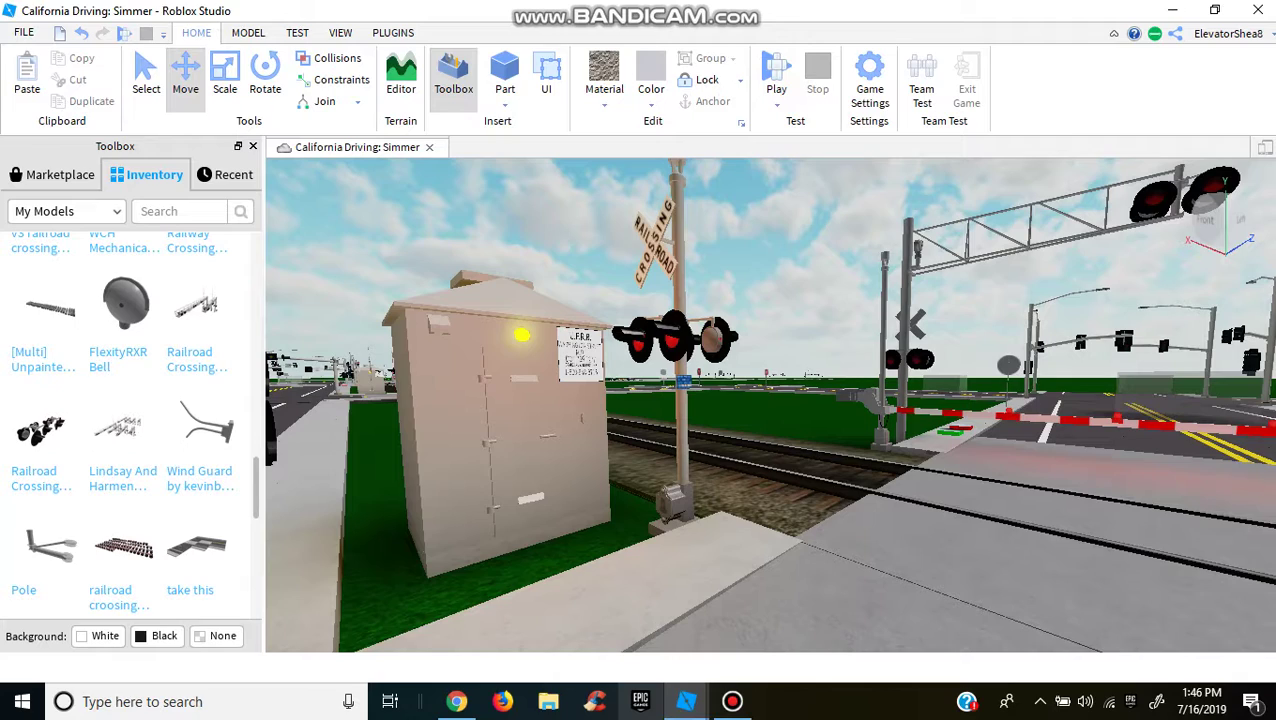
key(w)
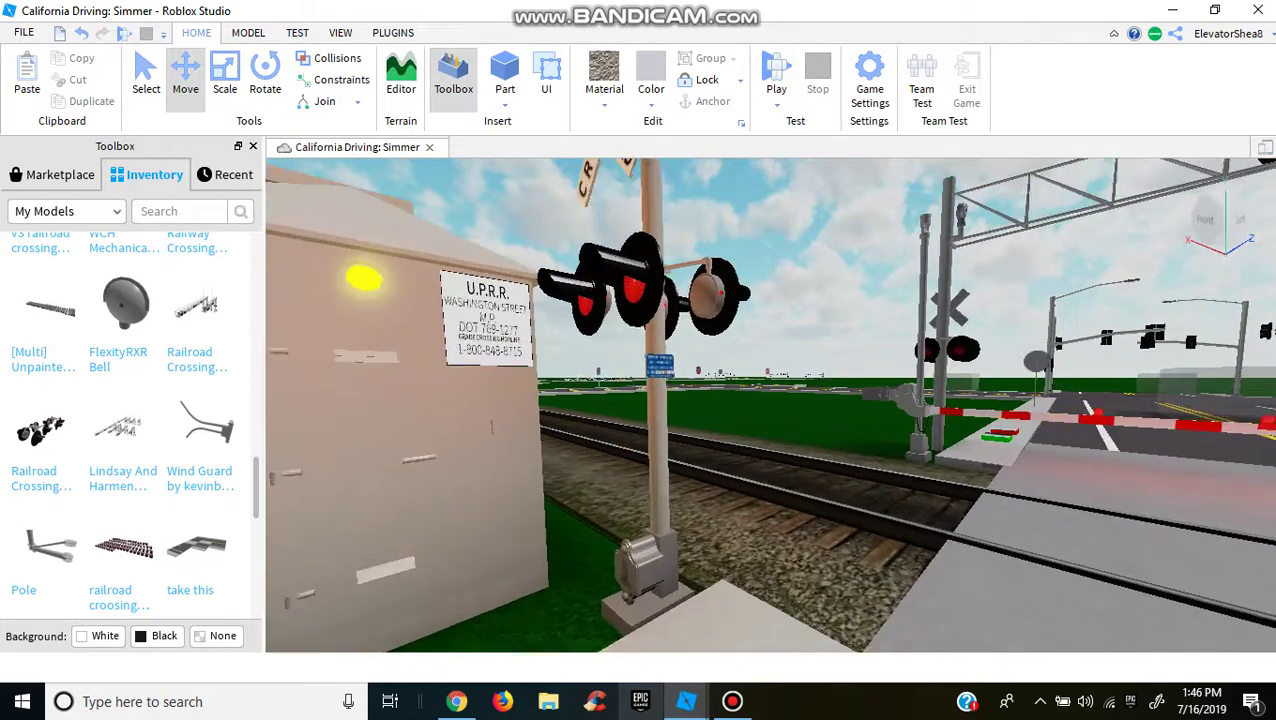
- Duplicate the tan signal pole's sign and move the copy across the track onto the gate pole above its mechanism
right_click(618, 350)
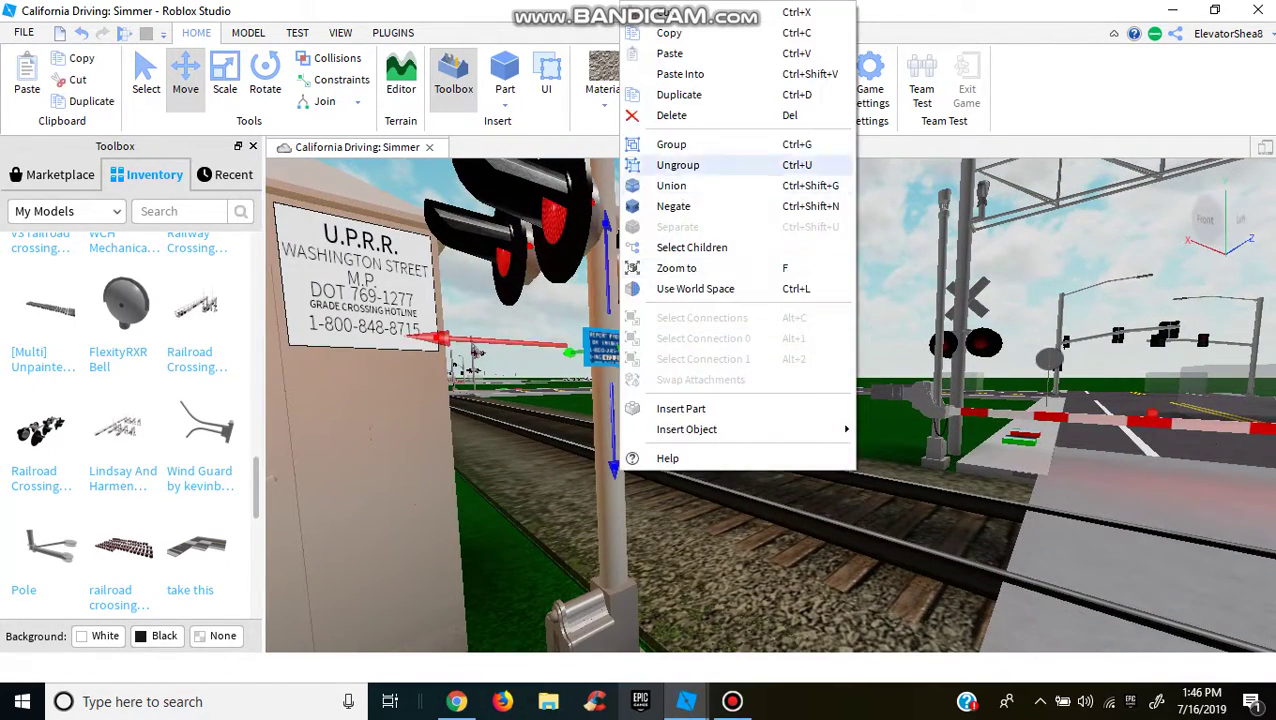
click(683, 94)
key(s)
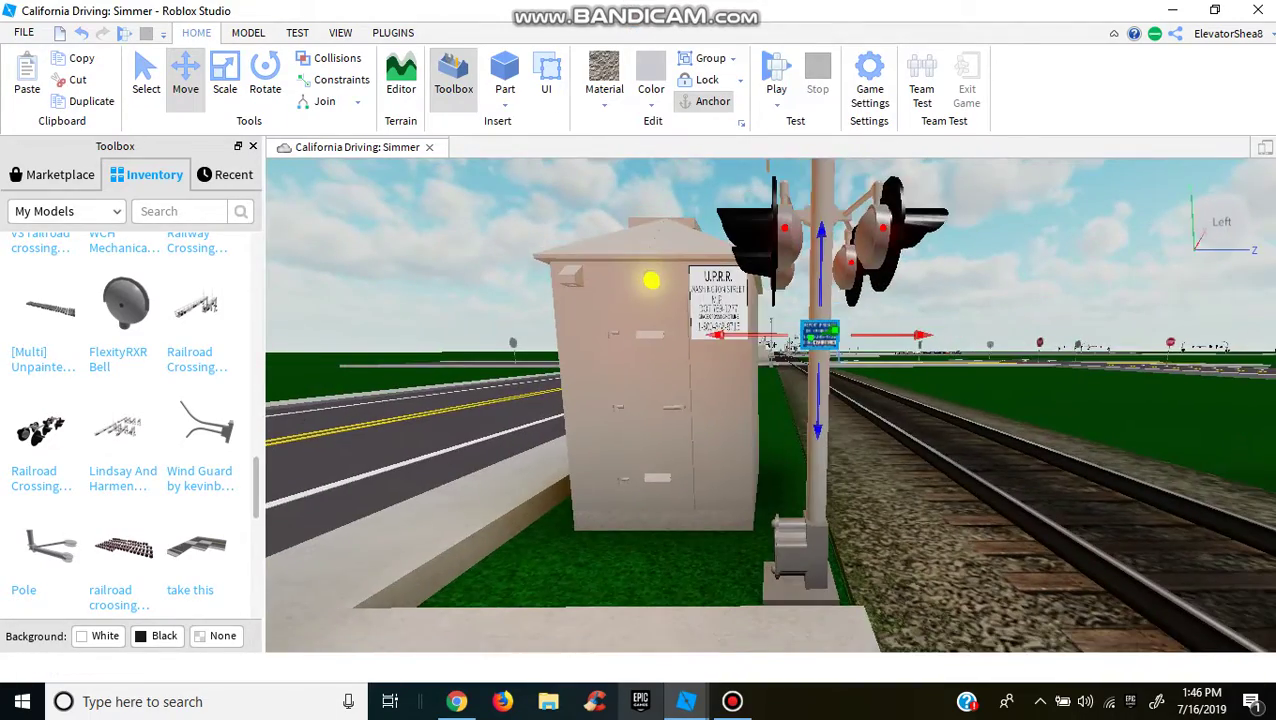
key(d)
key(w)
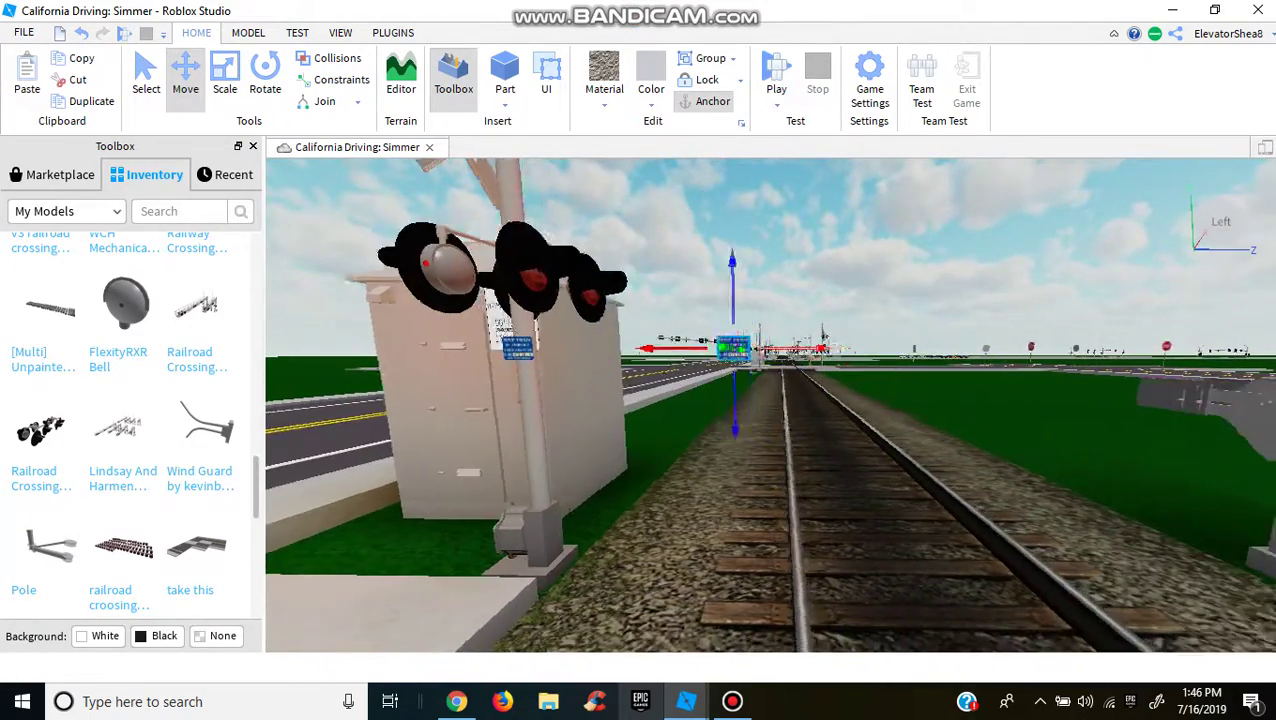
key(d)
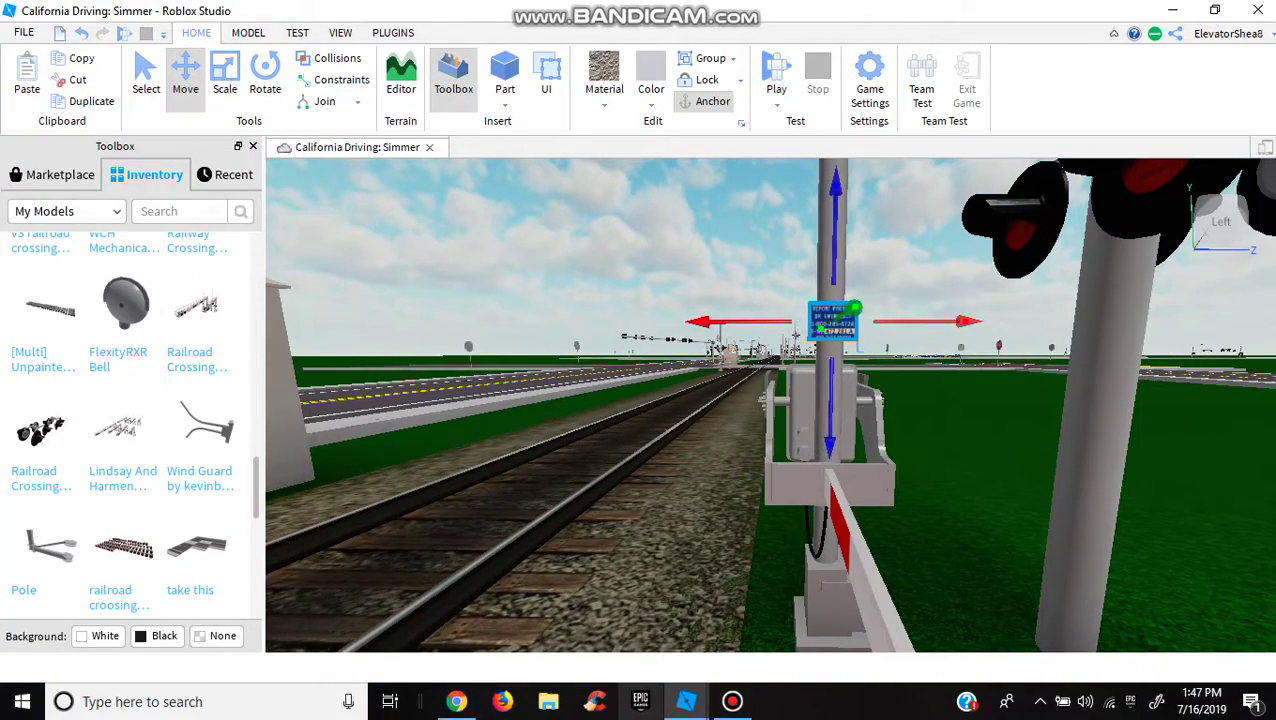
right_drag(770, 400, 470, 400)
key(s)
key(a)
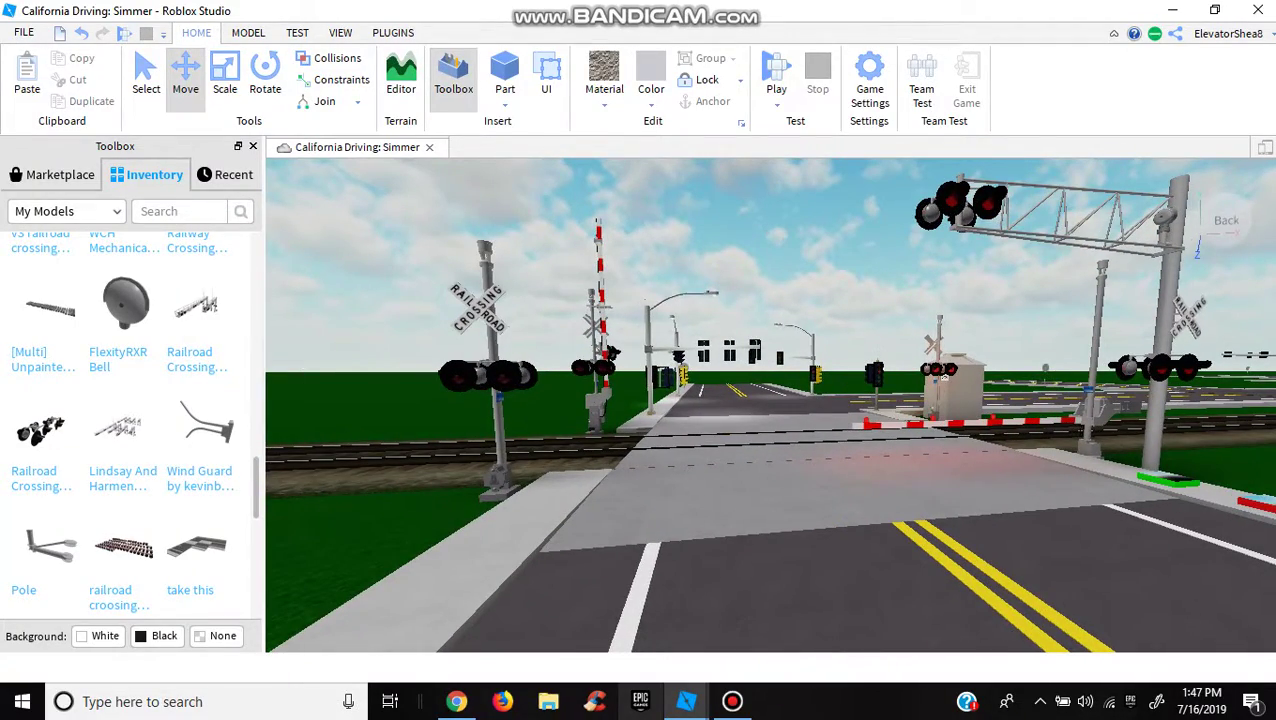
- Duplicate the gate pole's sign and move the copy along the track to the gate pole at the neighbouring crossing
key(w)
key(d)
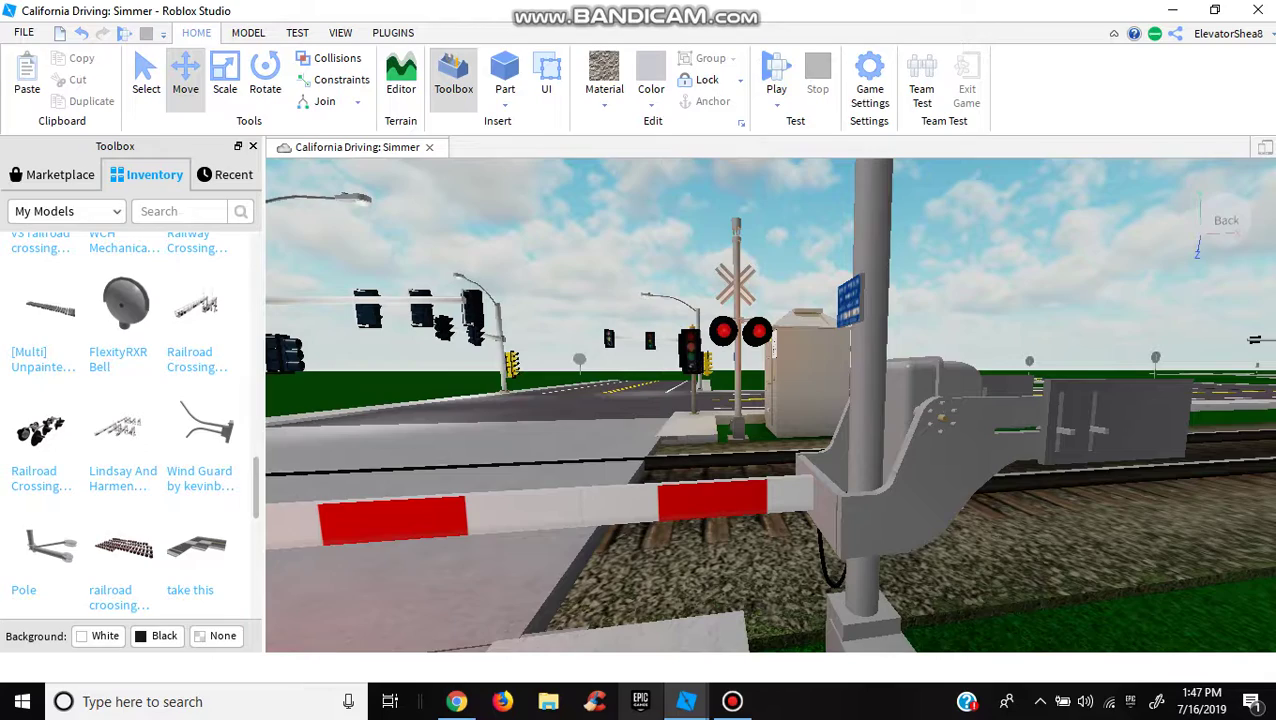
right_click(846, 470)
key(Escape)
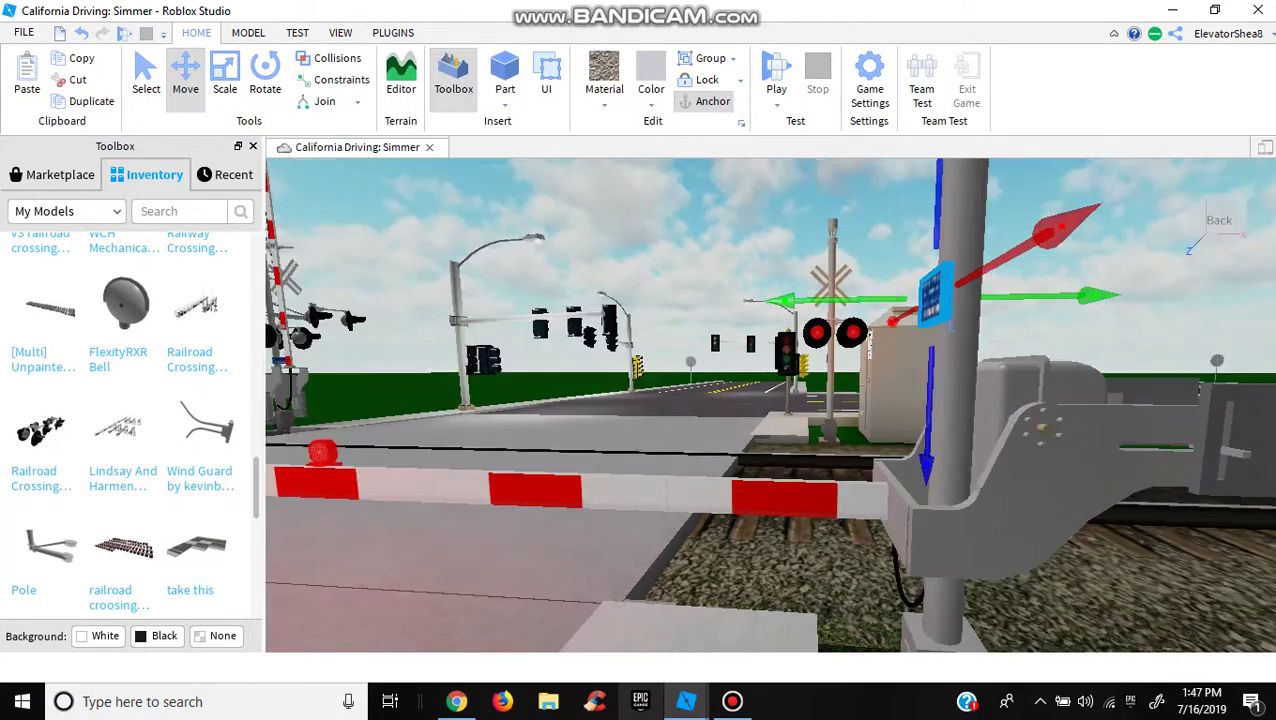
mouse_move(846, 470)
right_down()
mouse_move(730, 470)
mouse_move(870, 465)
right_up()
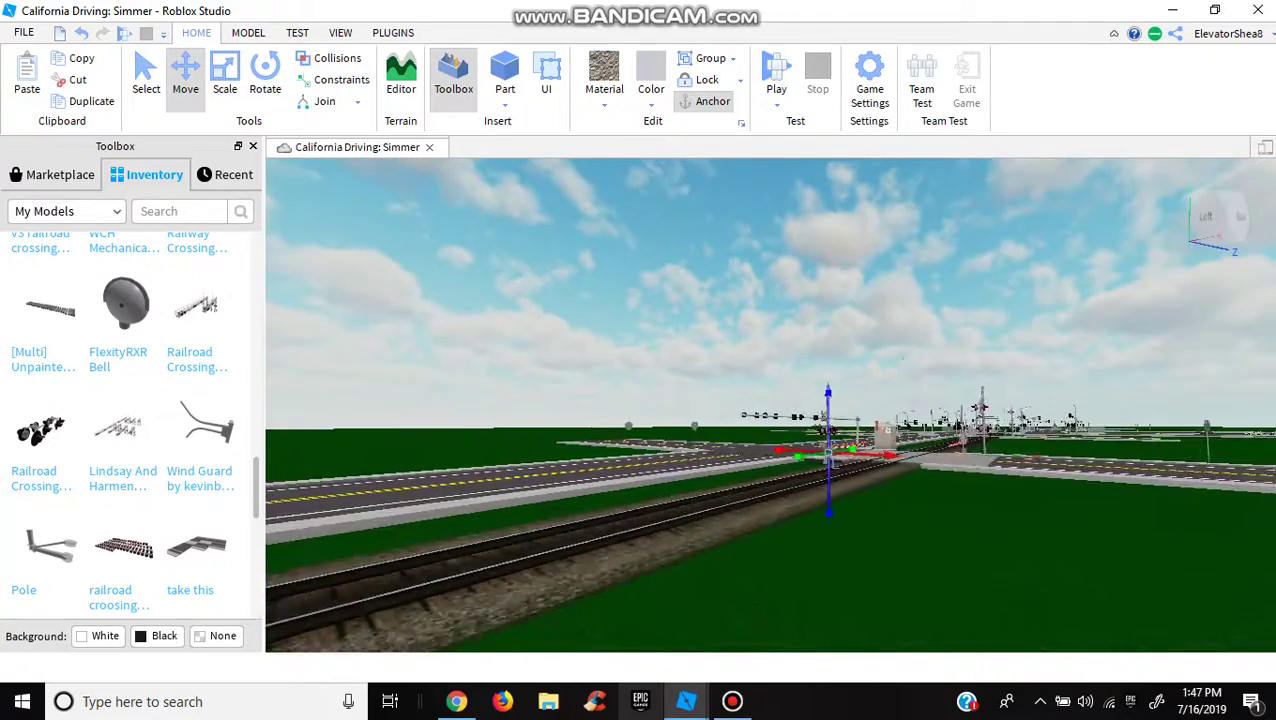
key(w)
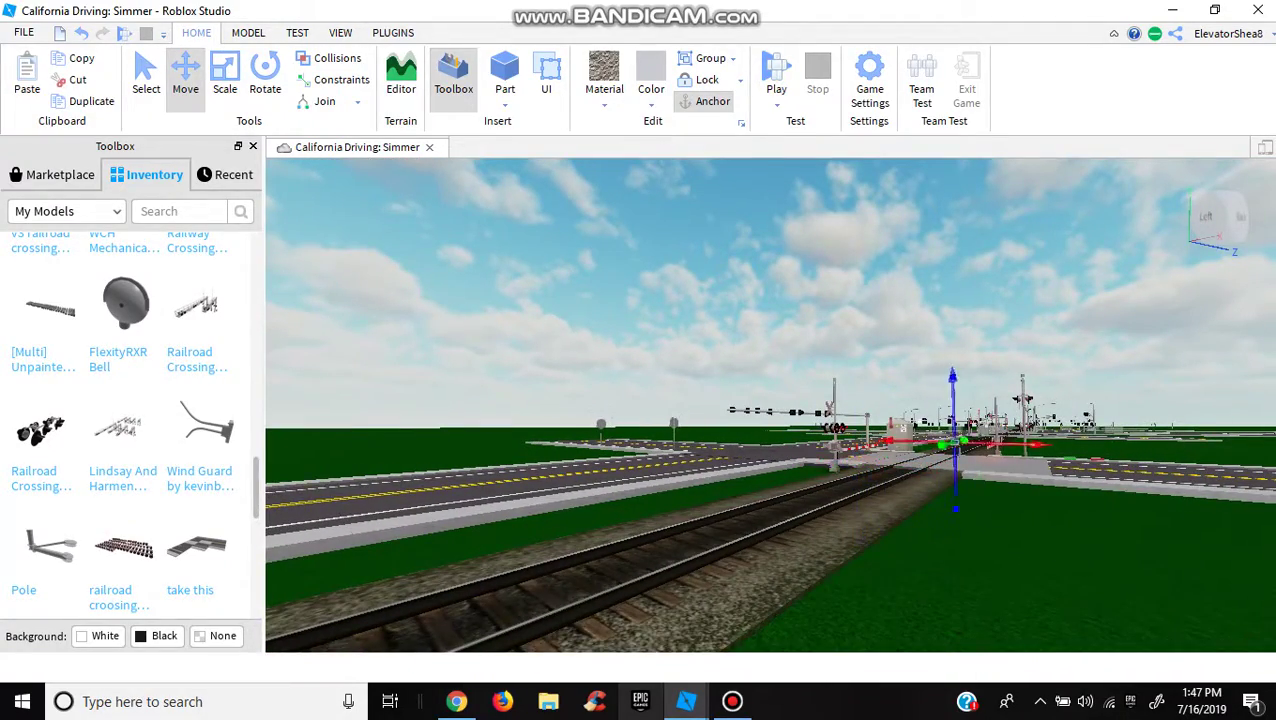
key(w)
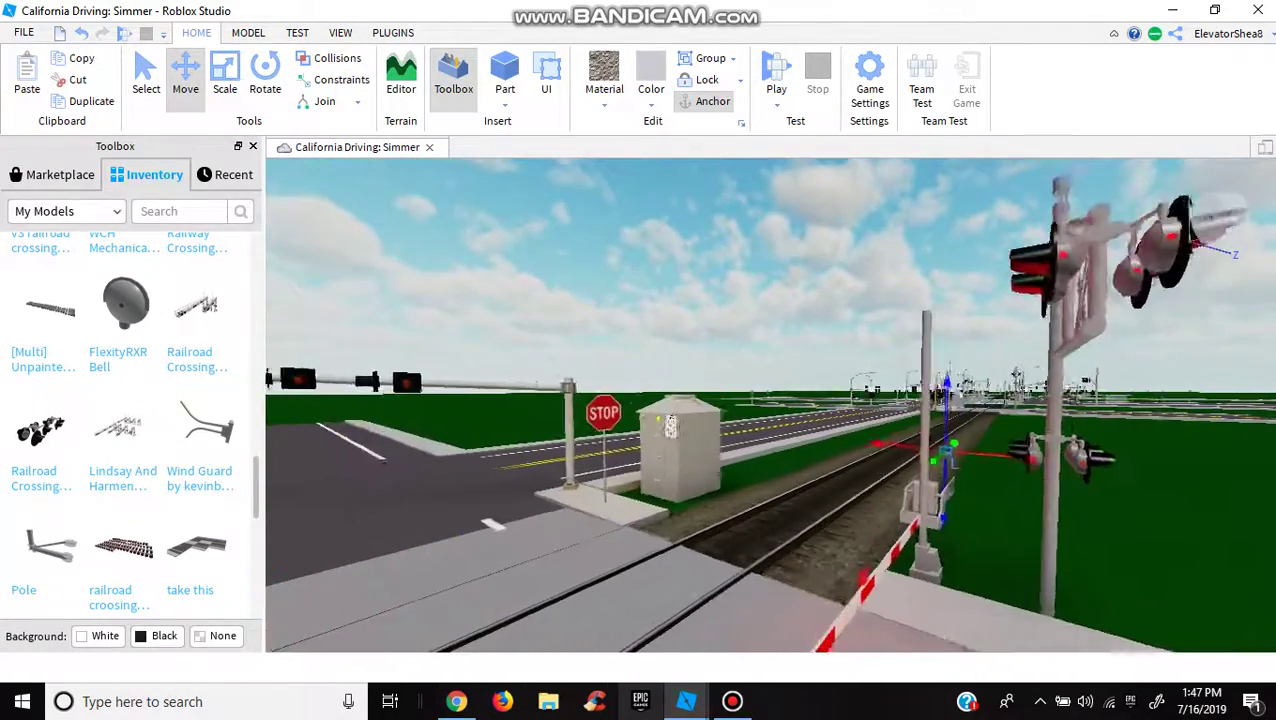
key(d)
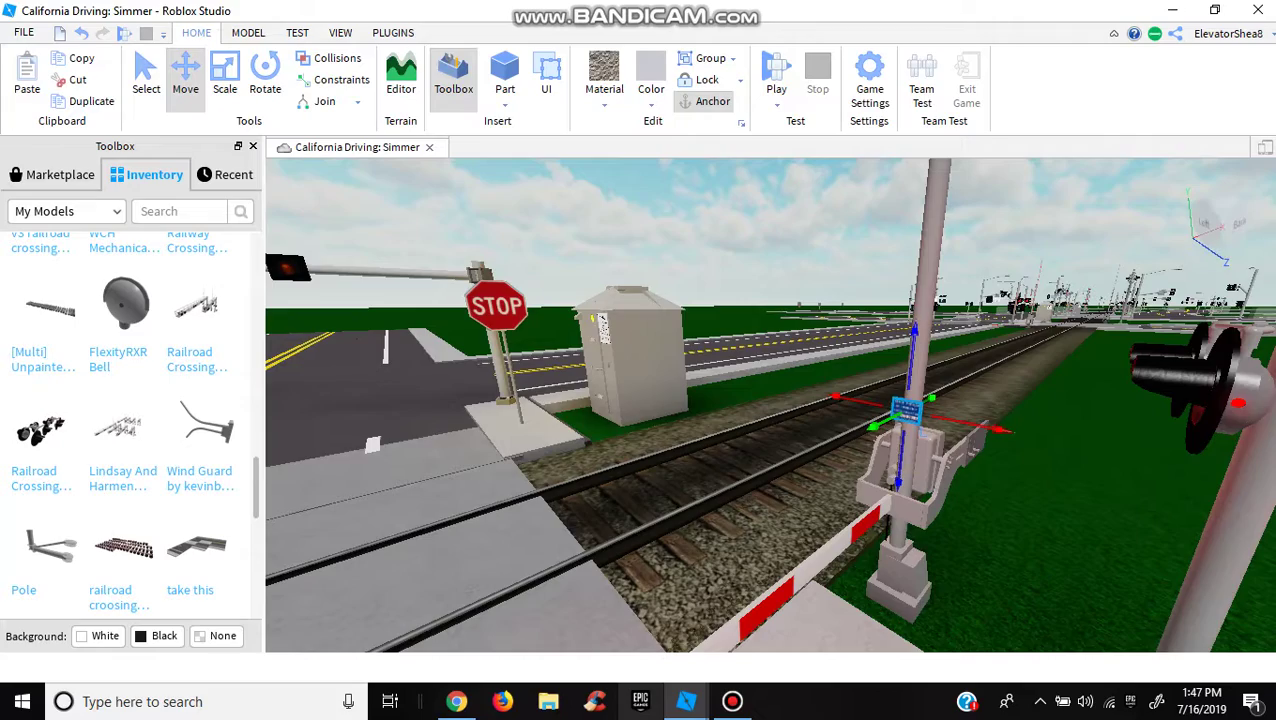
- Bring the copied sign forward so it sits on the face of the neighbouring crossing's gate pole
key(f)
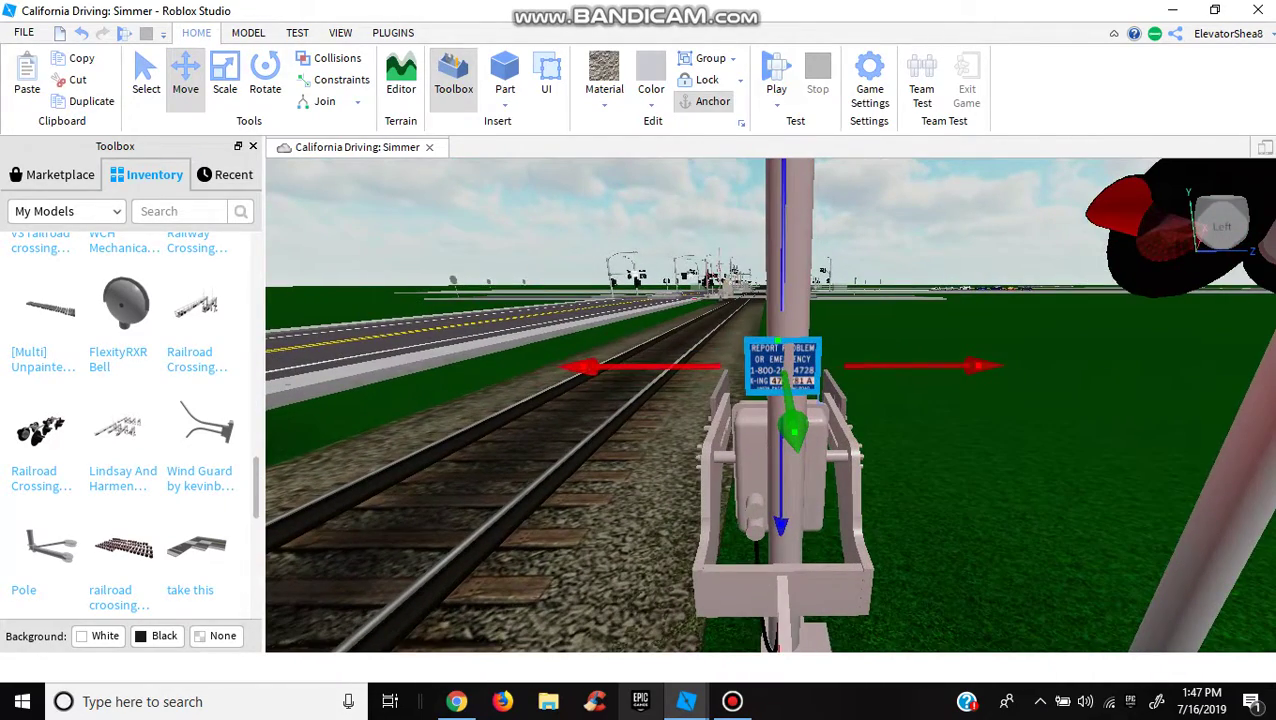
right_drag(770, 400, 900, 380)
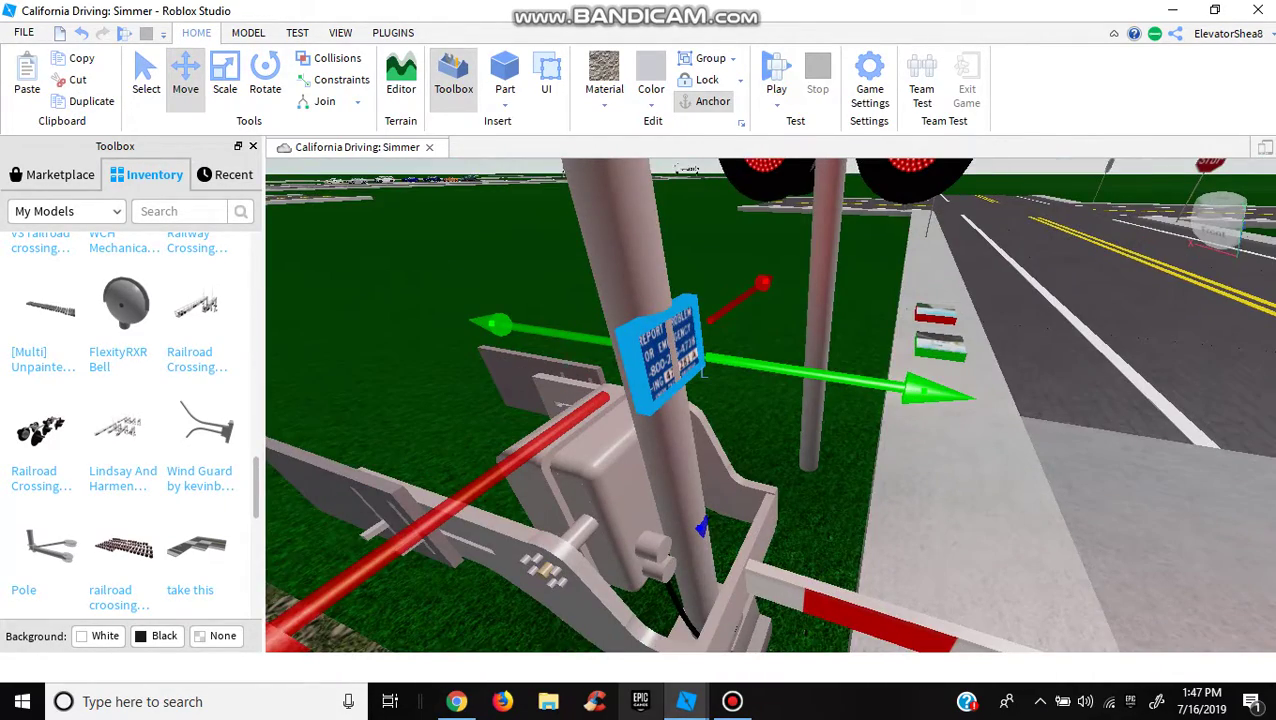
right_drag(702, 372, 720, 360)
scroll(702, 372, down, 5)
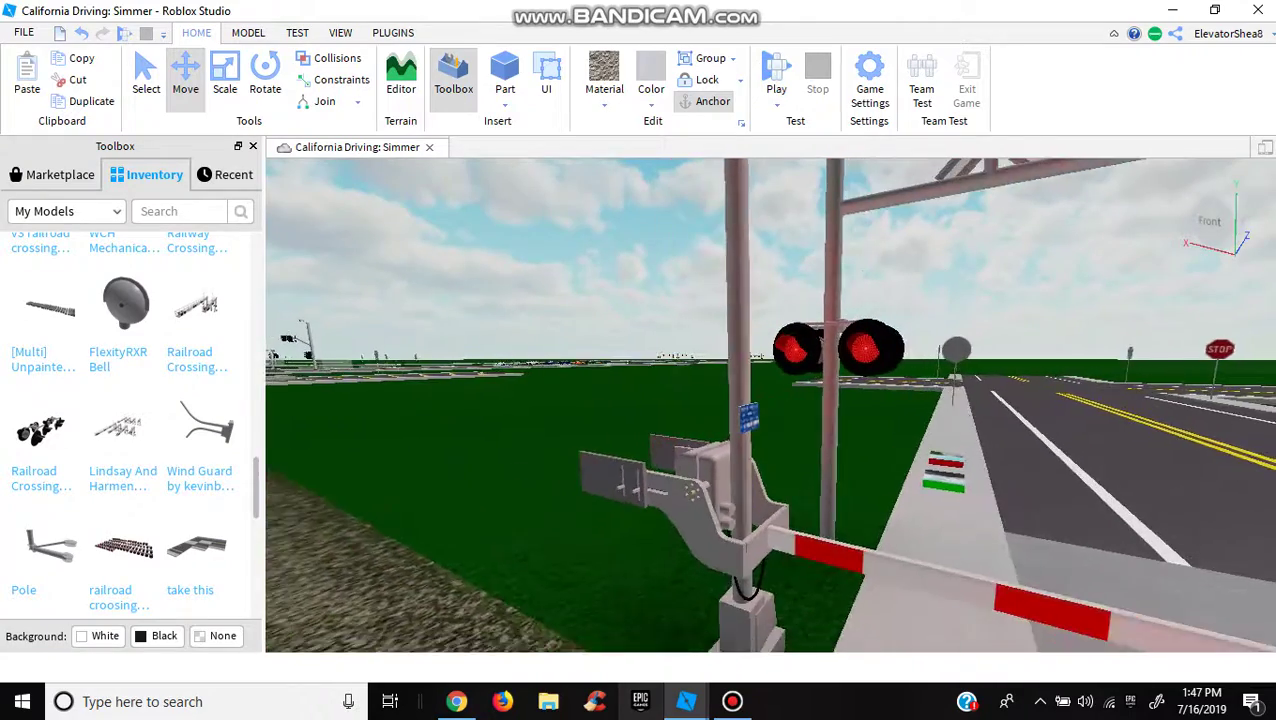
key(s)
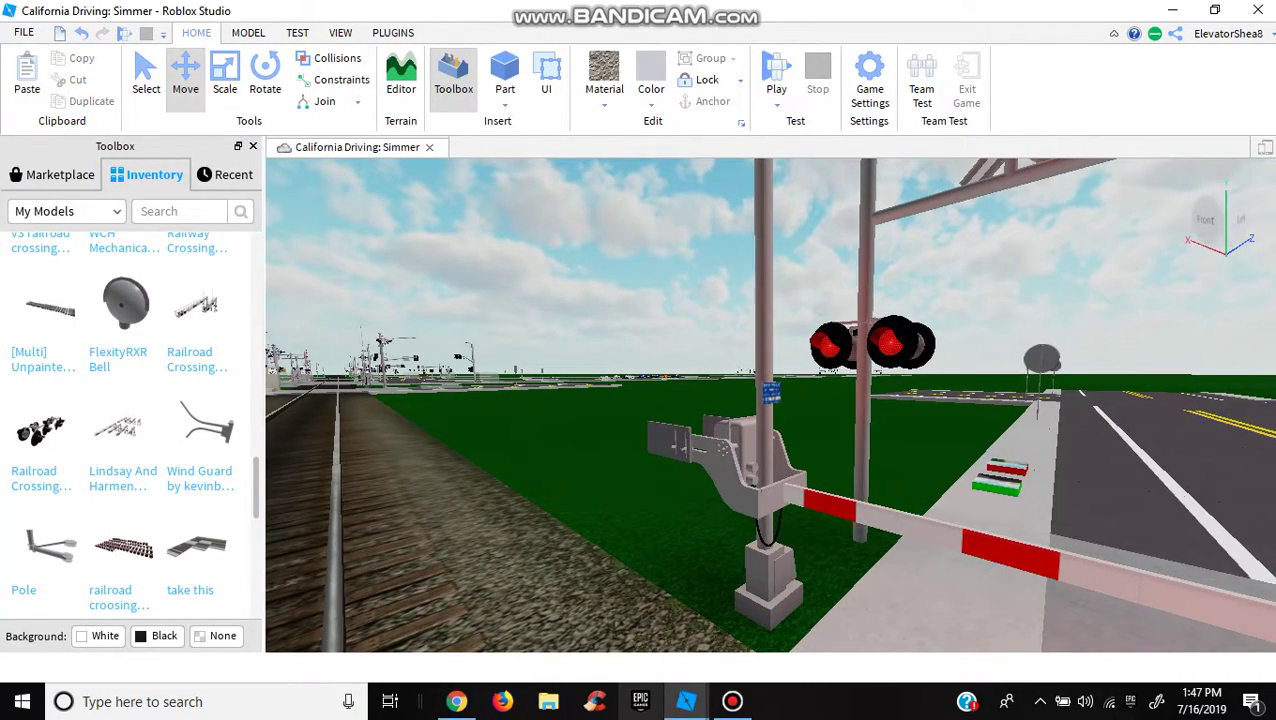
- Copy the sign from this gate pole and paste it near the gate pole on the opposite side of the crossing
scroll(770, 392, up, 5)
click(745, 365)
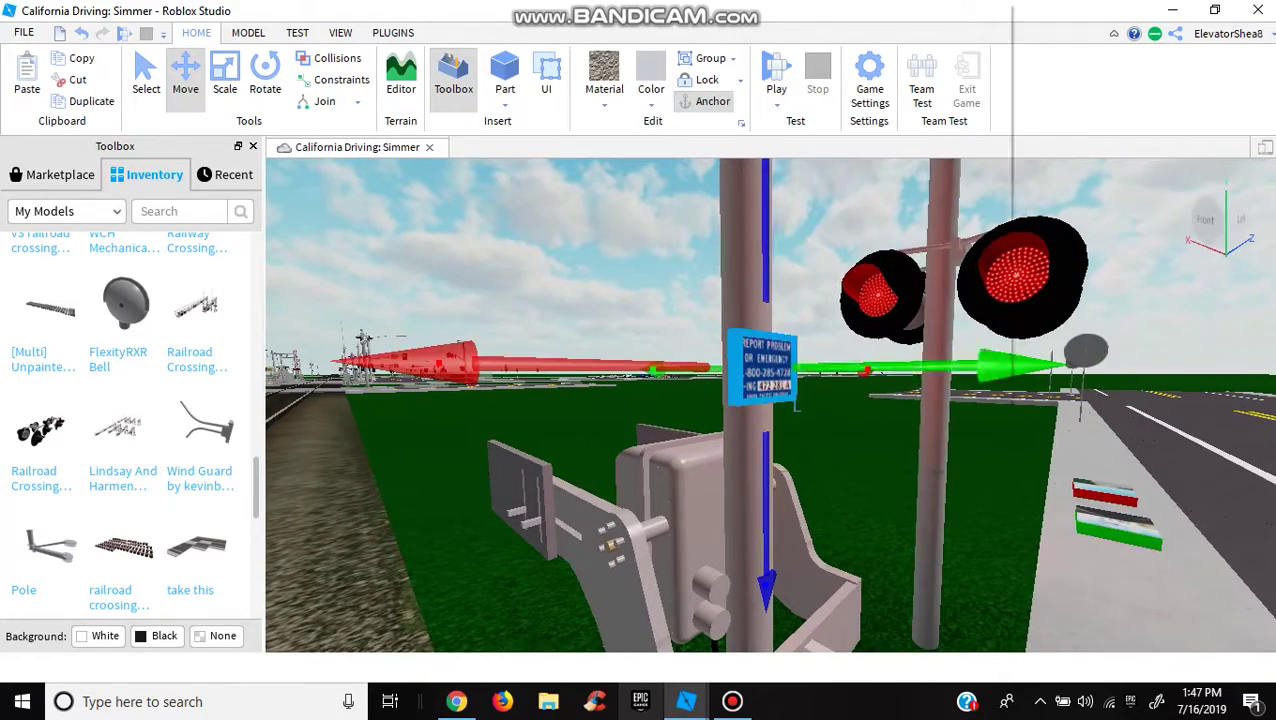
right_click(775, 370)
click(824, 33)
key(s)
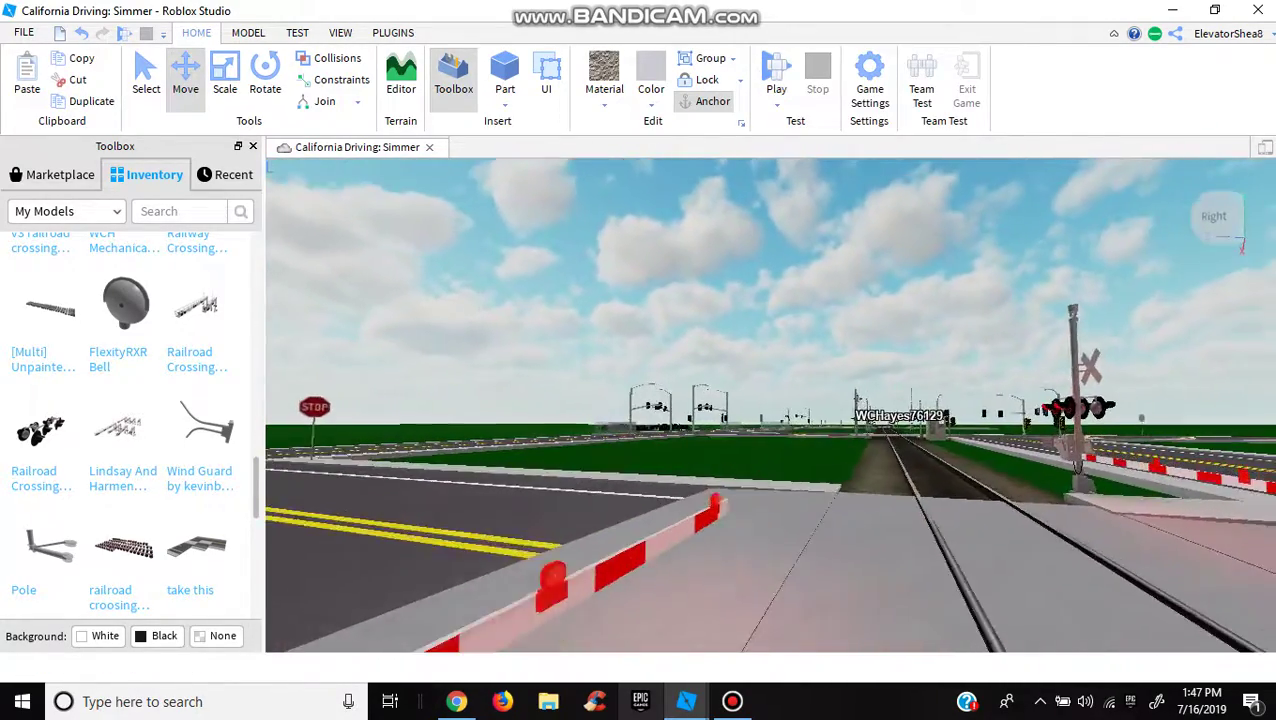
key(w)
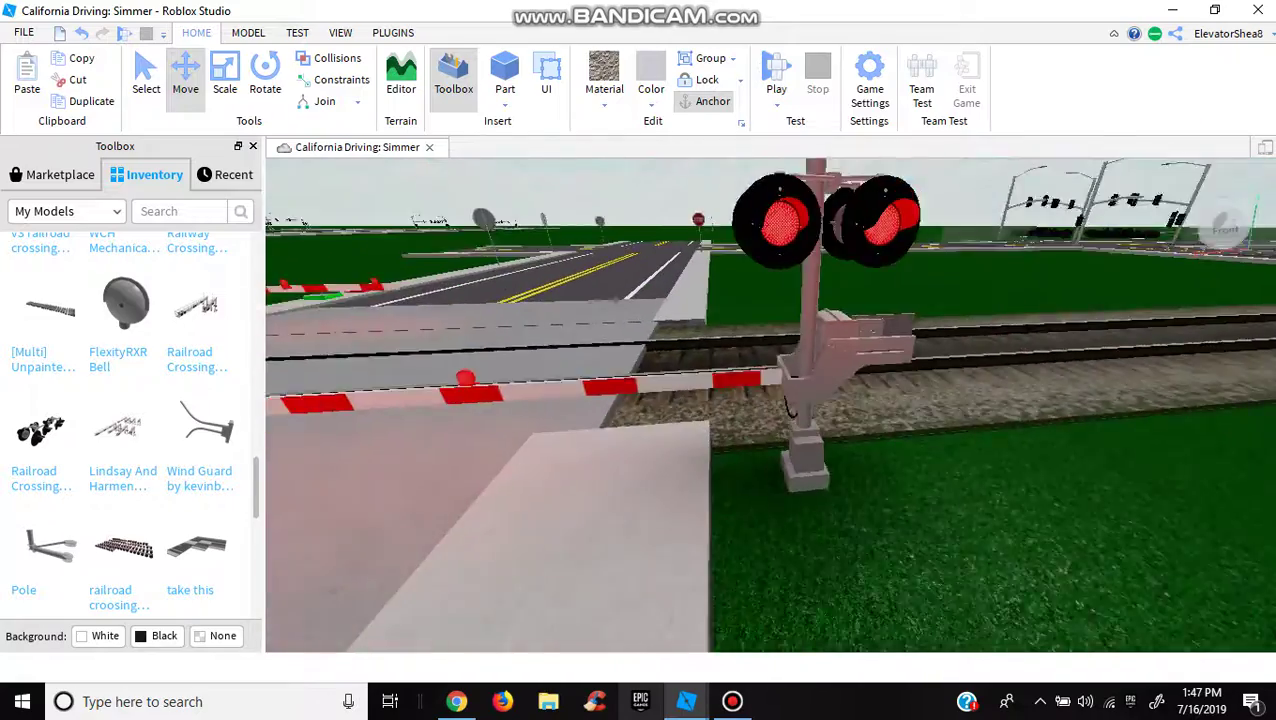
key(s)
right_click(716, 494)
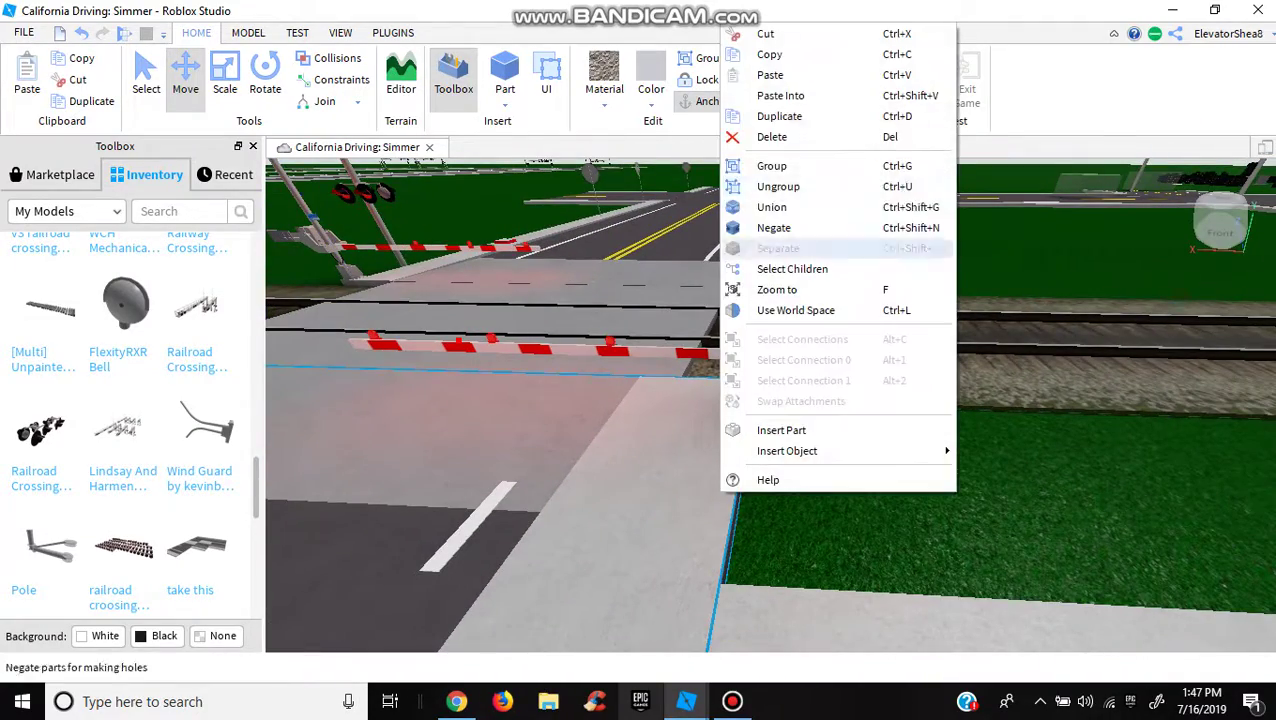
click(769, 94)
key(w)
key(s)
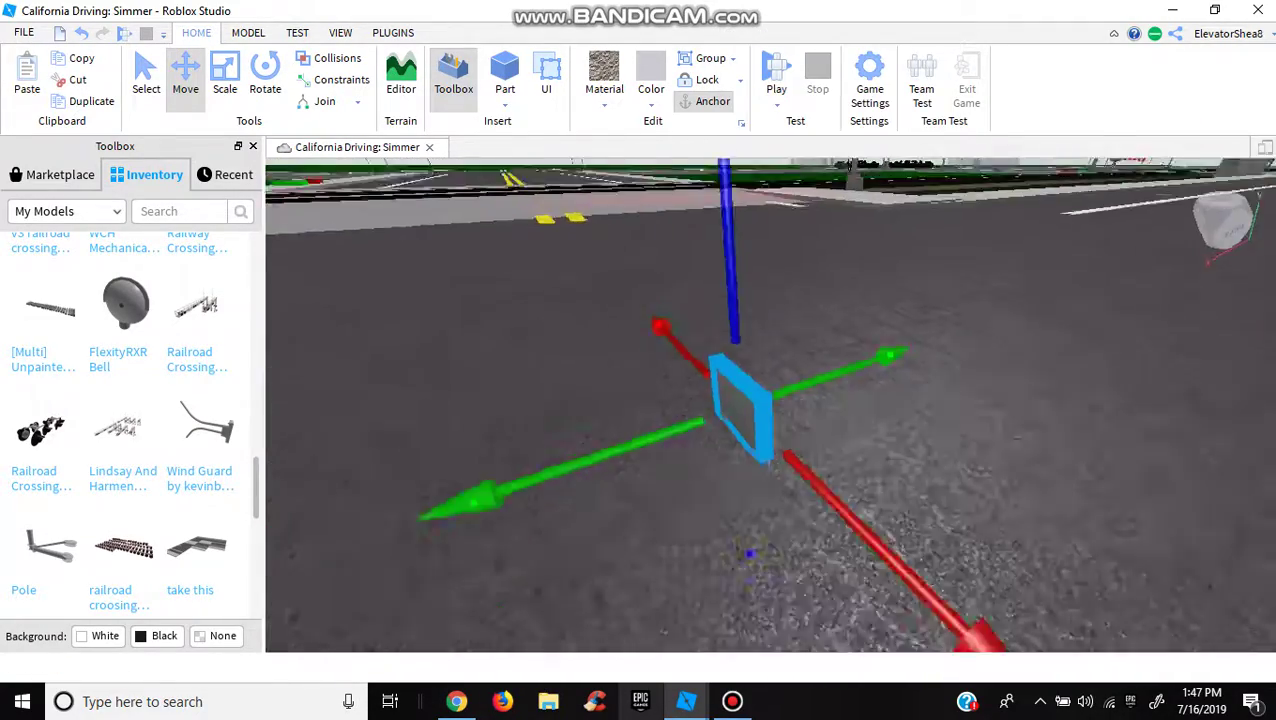
- Move the pasted sign from the road to the base of the opposite gate pole
click(265, 85)
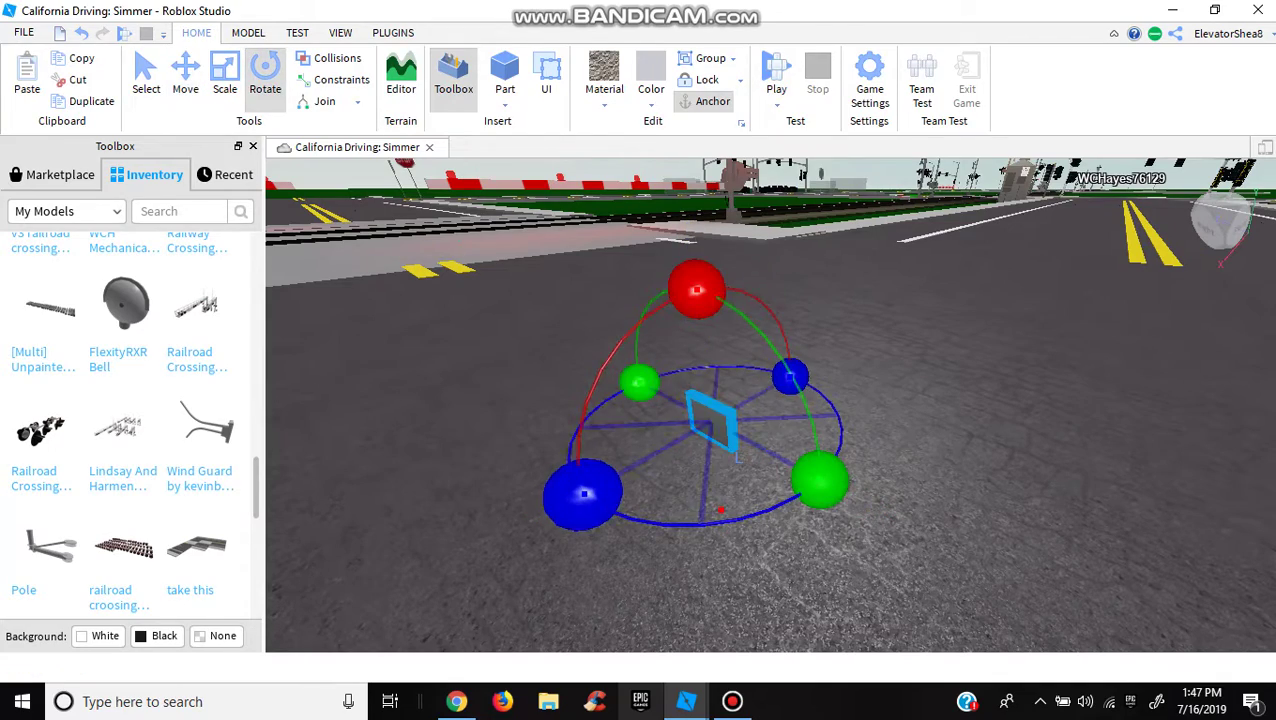
drag(710, 420, 735, 343)
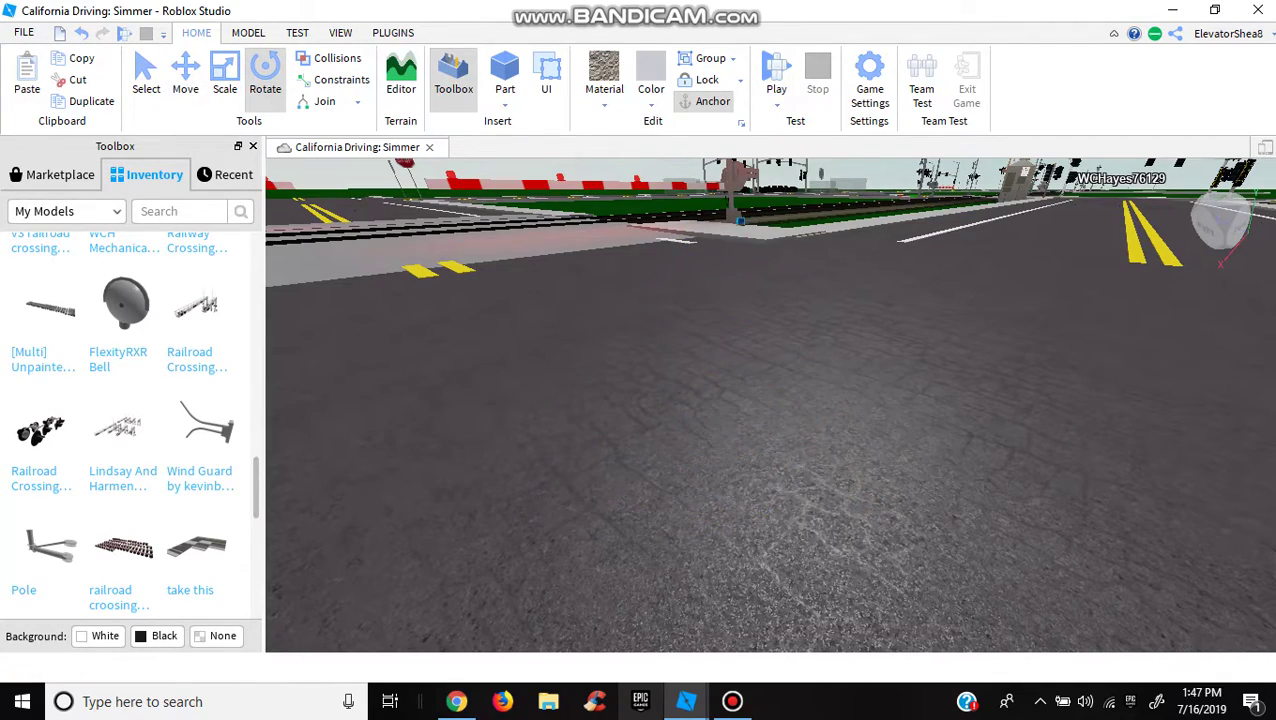
key(f)
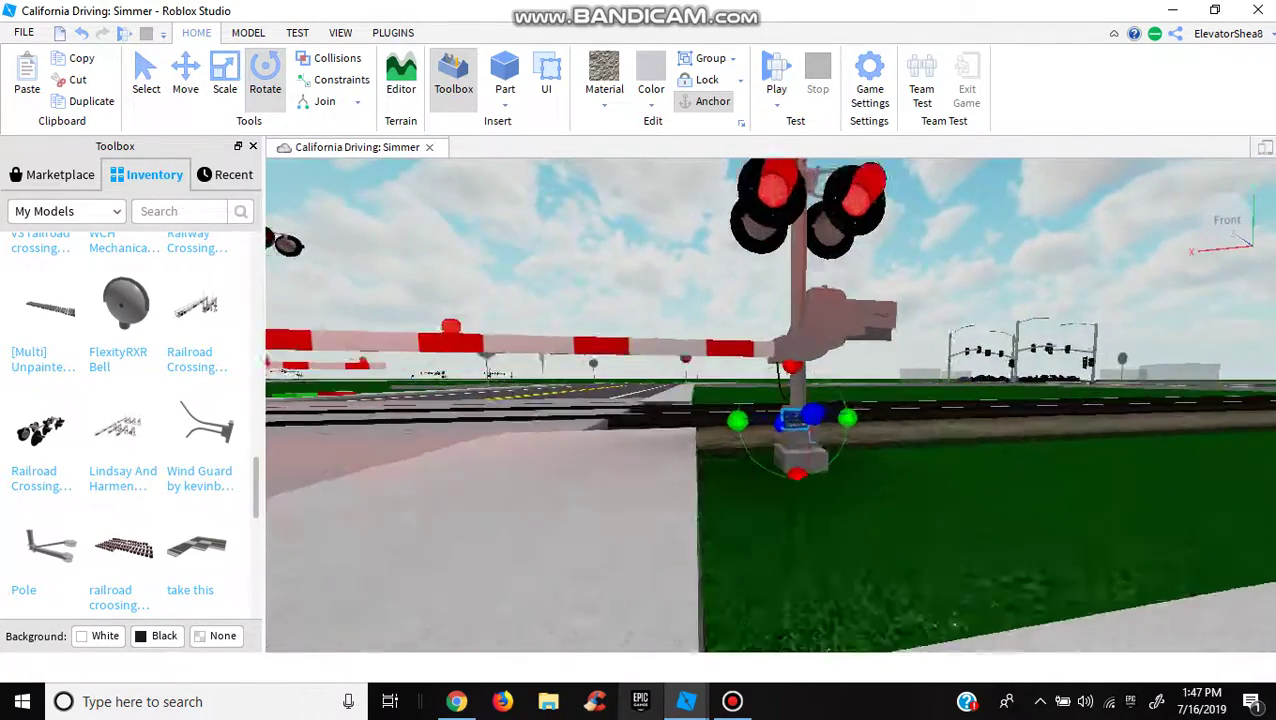
key(d)
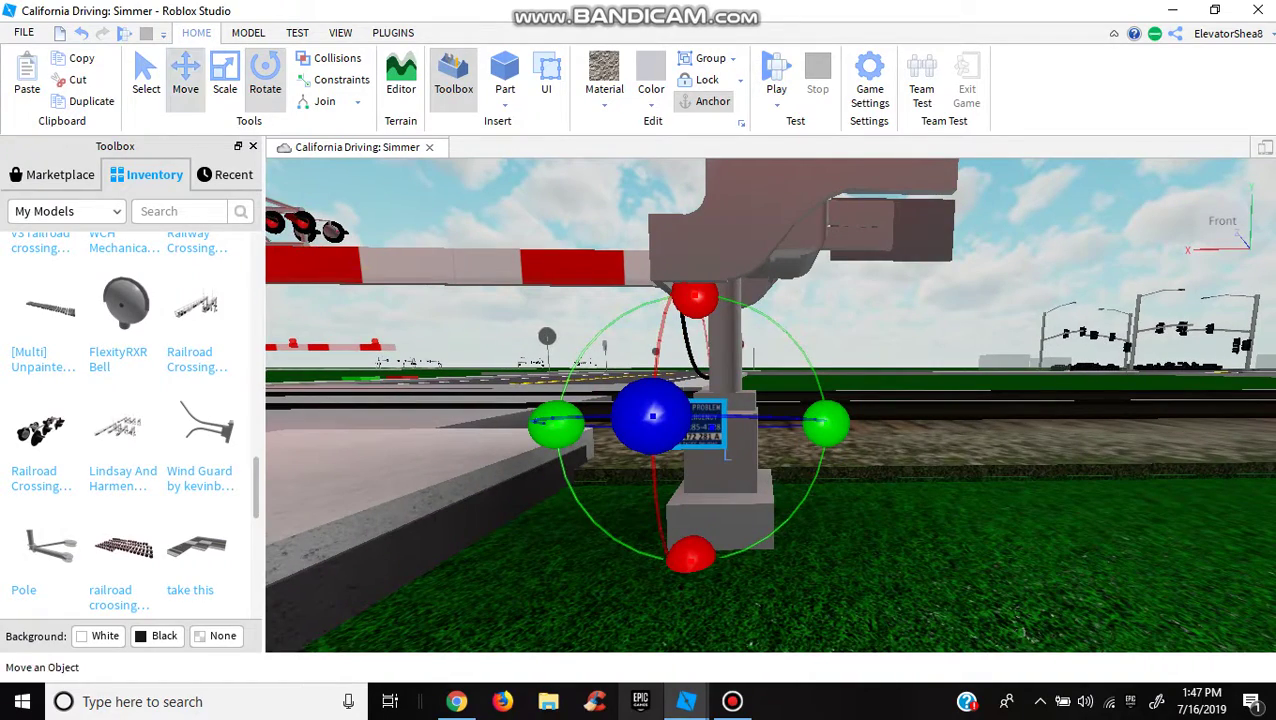
- Raise the sign up the gate pole to just above the gate mechanism, beneath the red signal lights
right_click(649, 214)
key(Escape)
key(s)
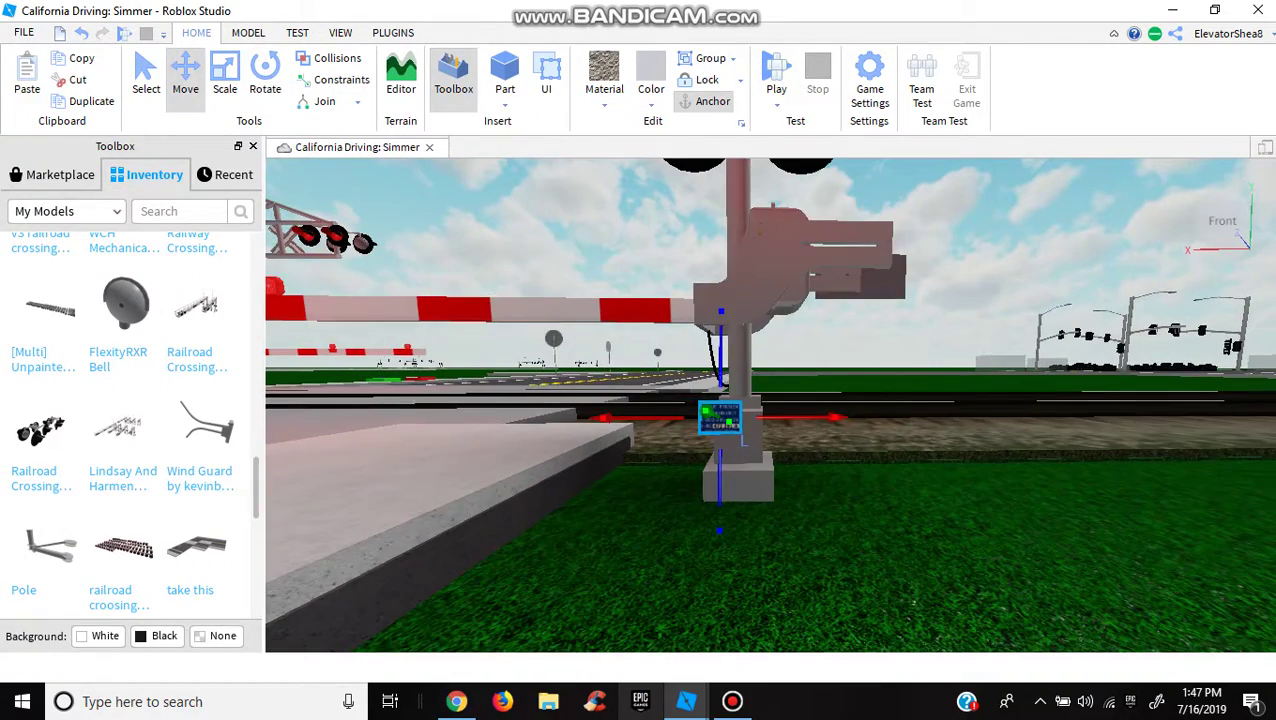
key(s)
key(w)
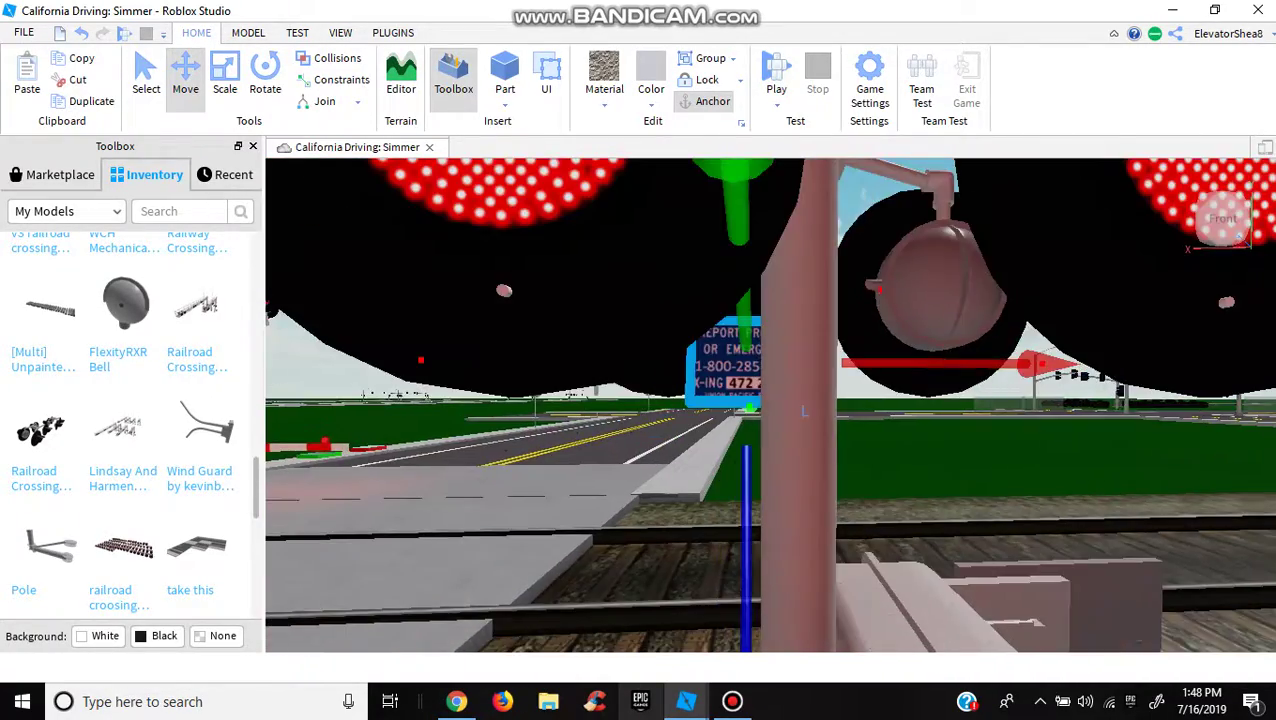
right_drag(770, 400, 560, 405)
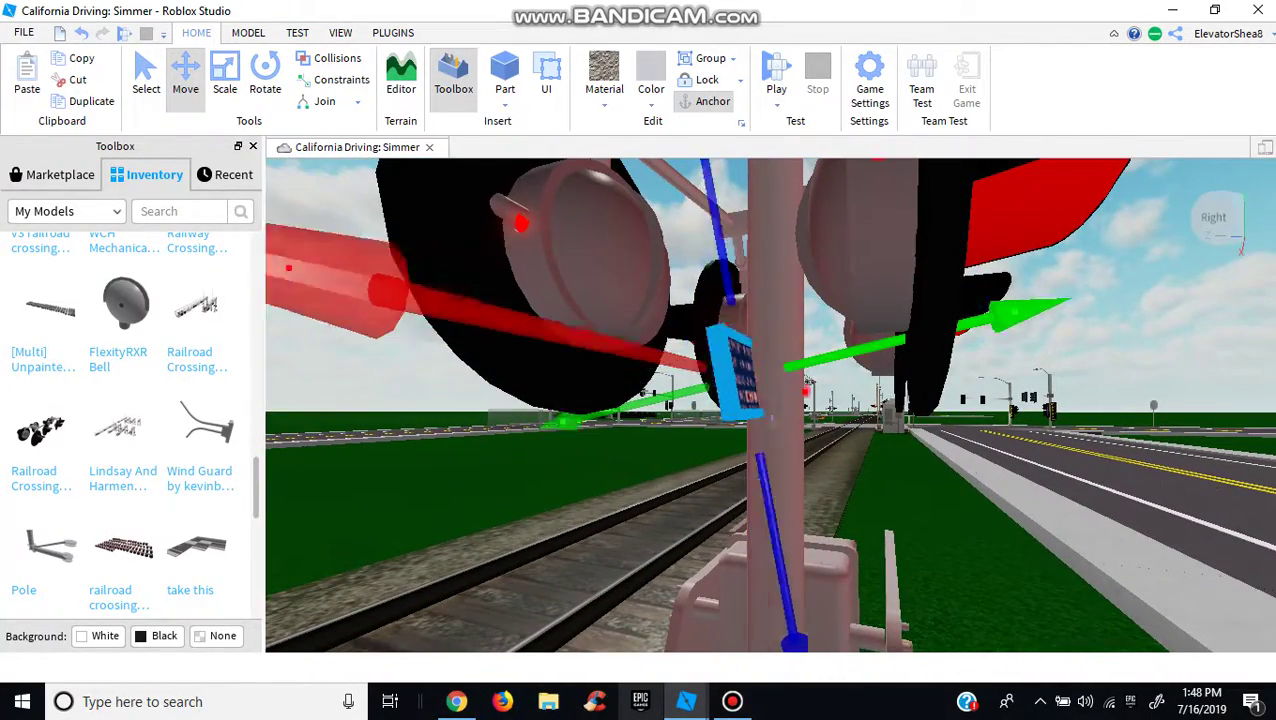
- Rotate the sign beside the gate pole about its horizontal axis and inspect its tilt
click(265, 80)
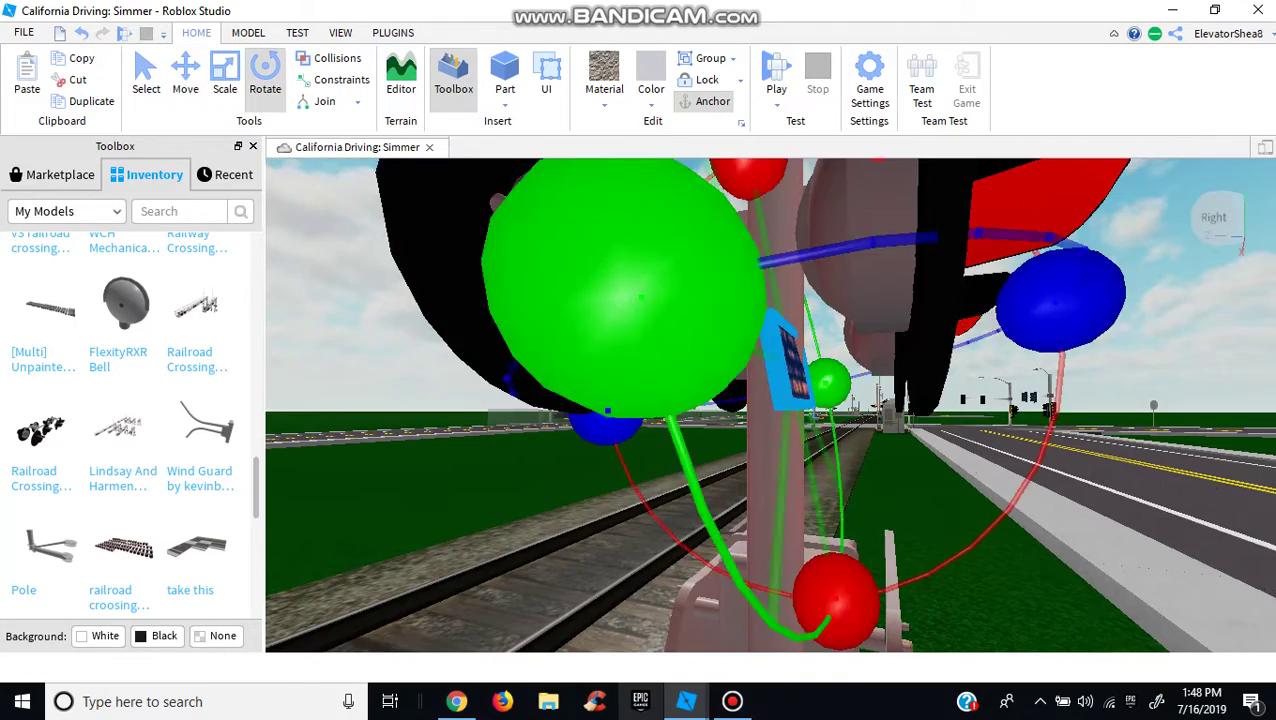
key(f)
drag(667, 262, 672, 275)
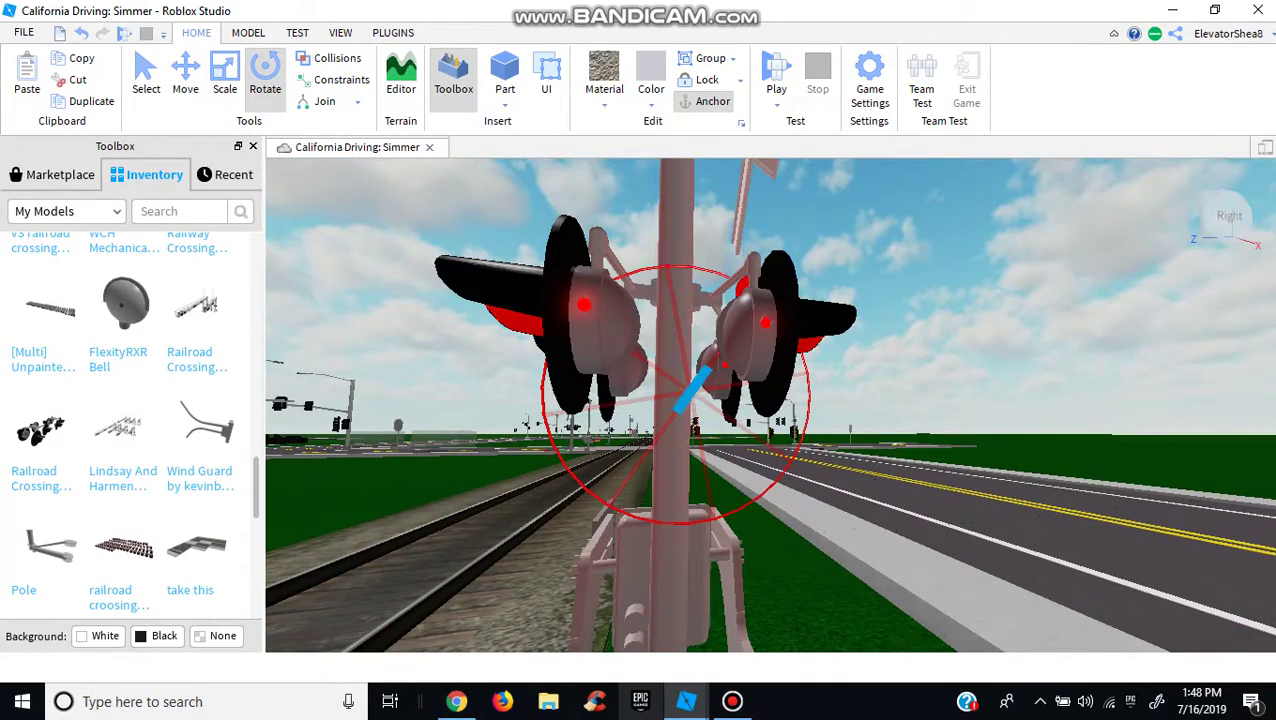
scroll(770, 405, up, 5)
right_drag(770, 405, 830, 405)
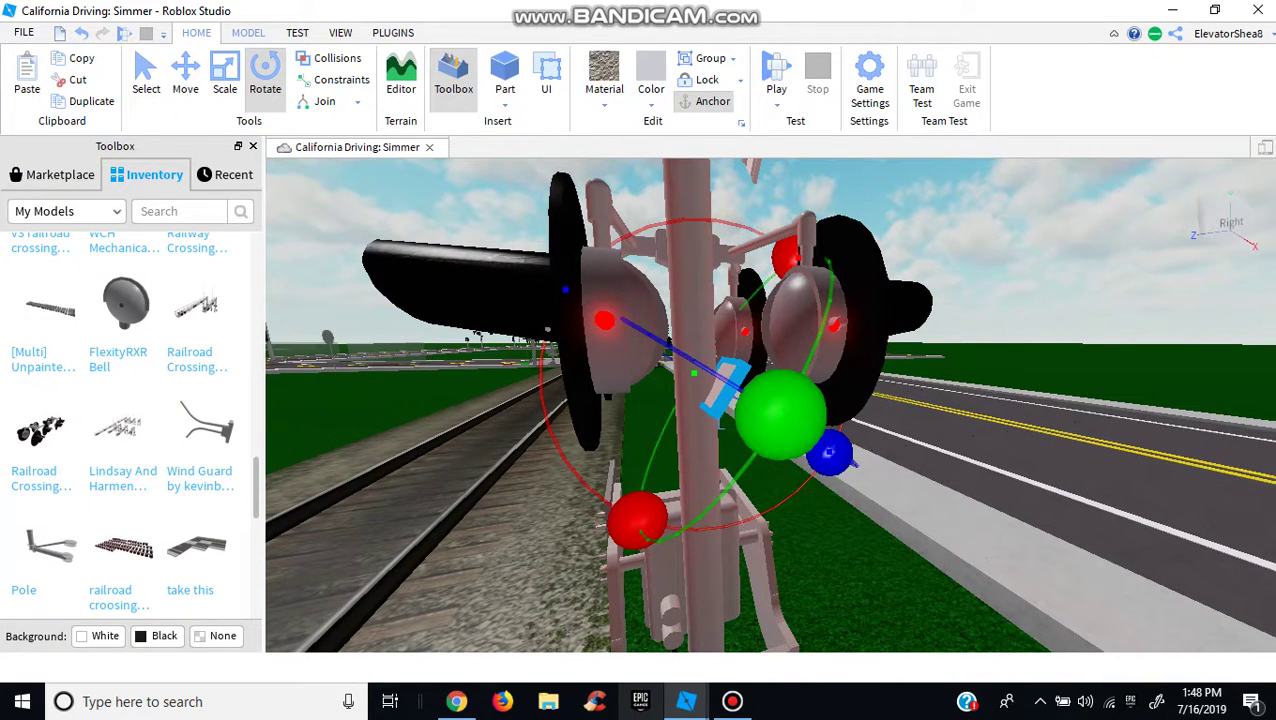
- Set the rotation snap increment to 0 degrees for free rotation
click(248, 32)
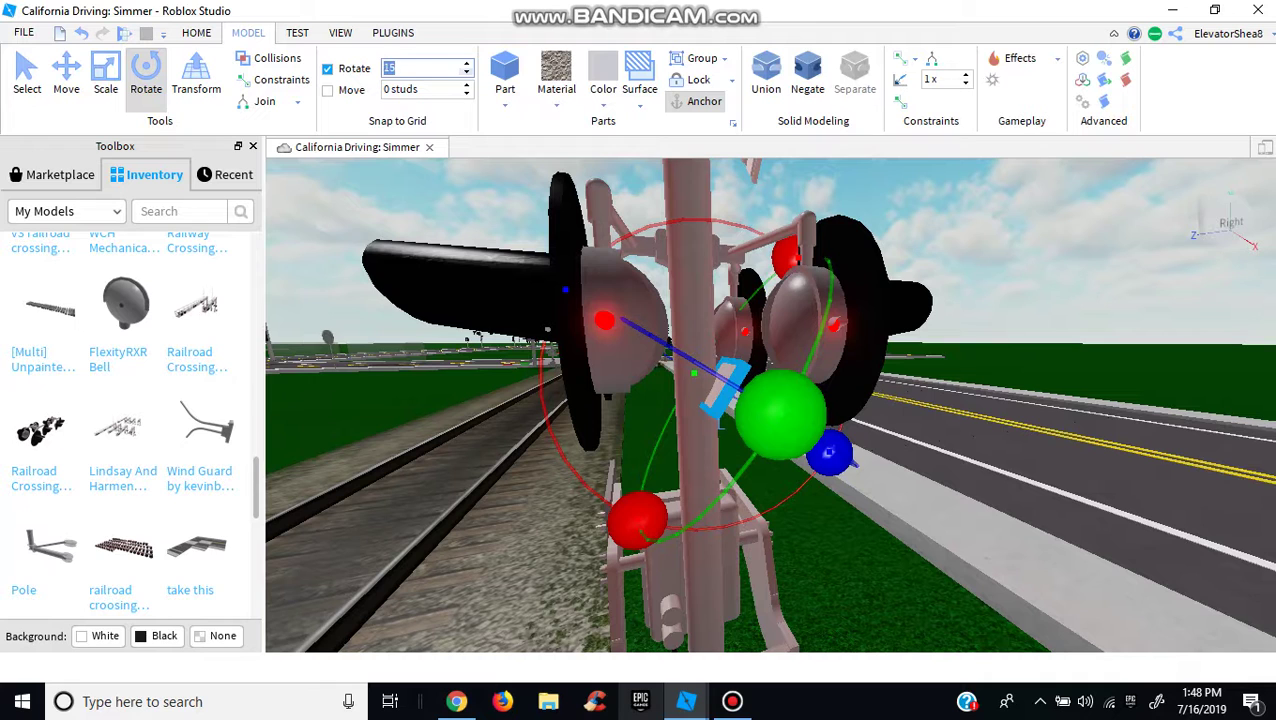
text(0)
key(Return)
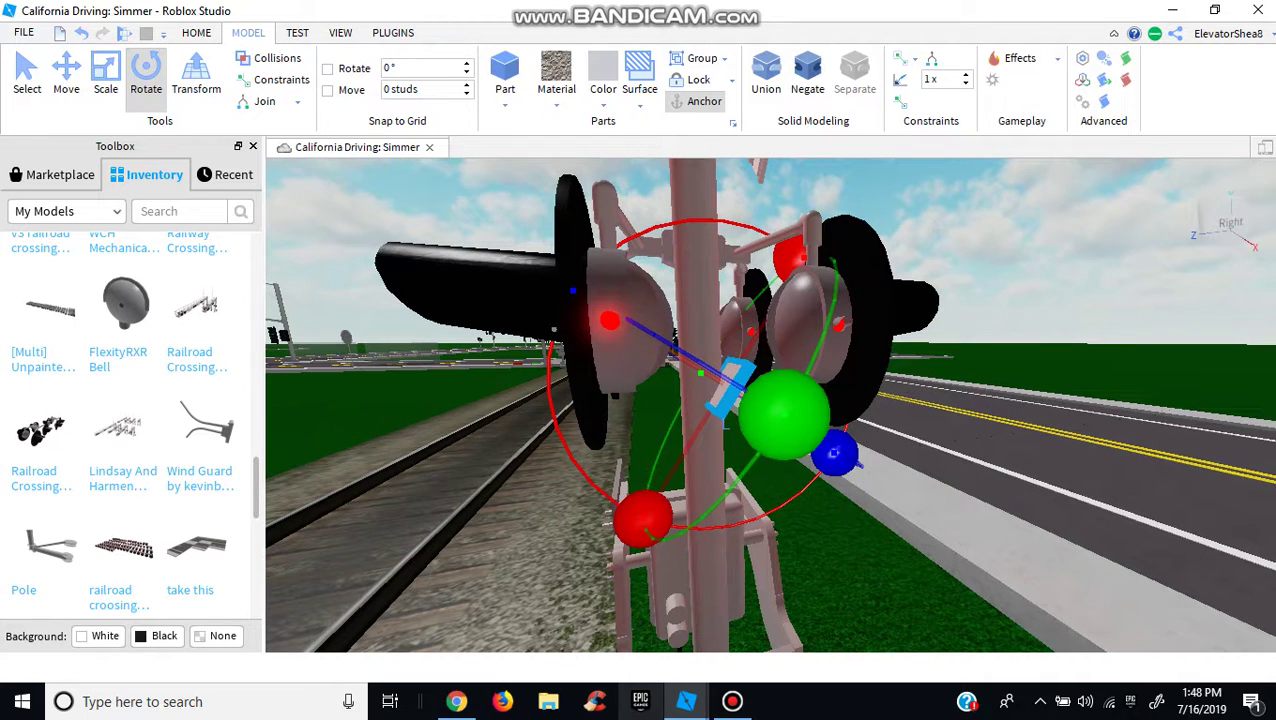
- Rotate the sign upright beneath the red signal lights and shift it sideways onto the gate pole
drag(785, 255, 720, 215)
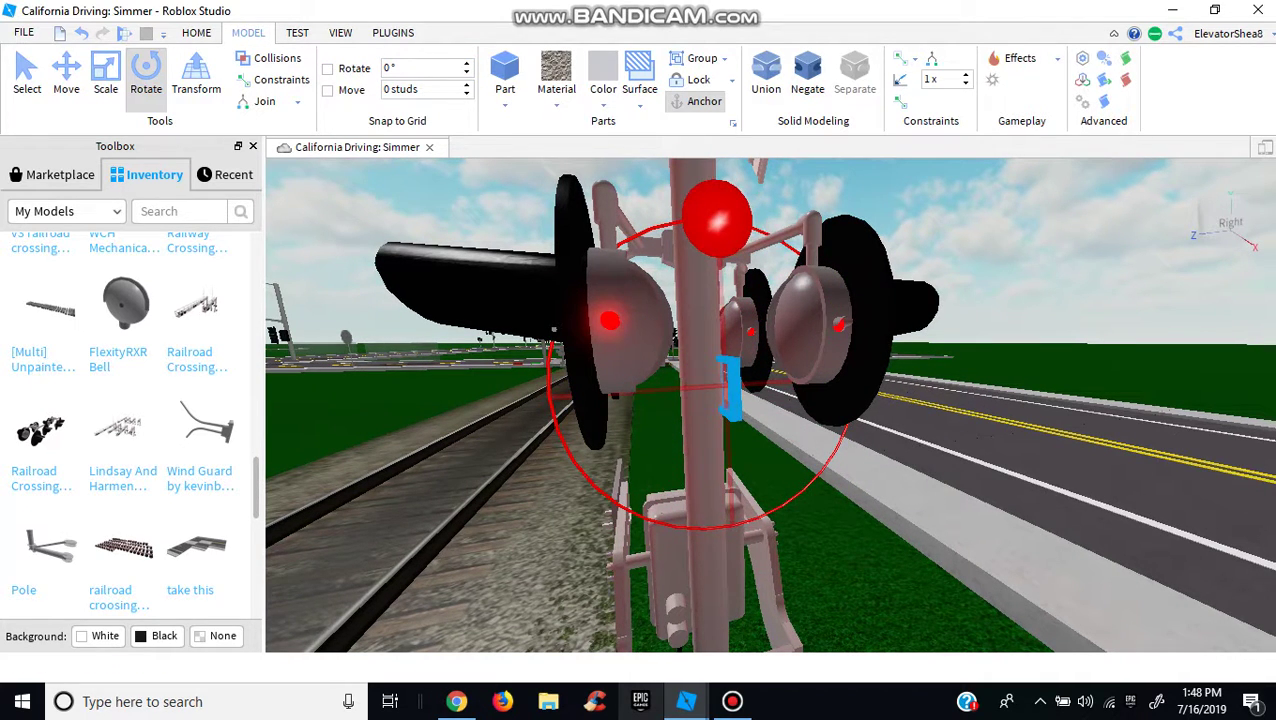
right_drag(770, 405, 640, 400)
scroll(640, 400, down, 3)
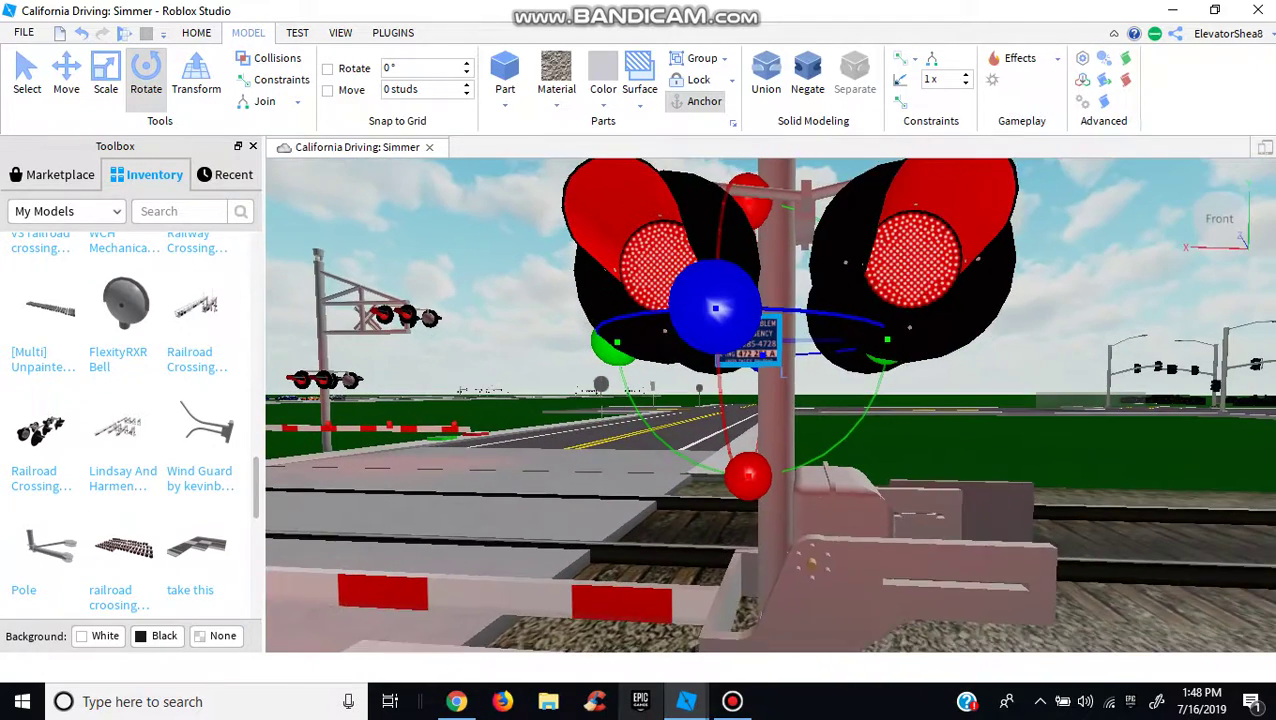
key(ctrl+2)
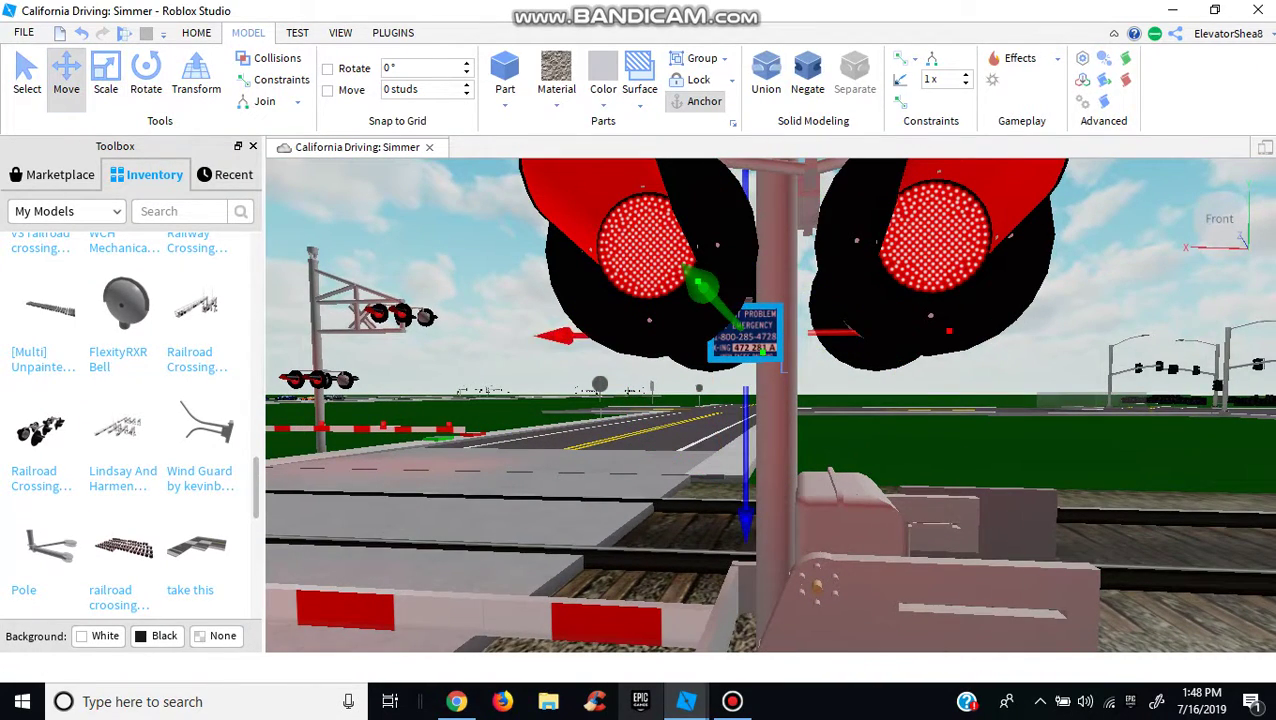
drag(830, 331, 858, 331)
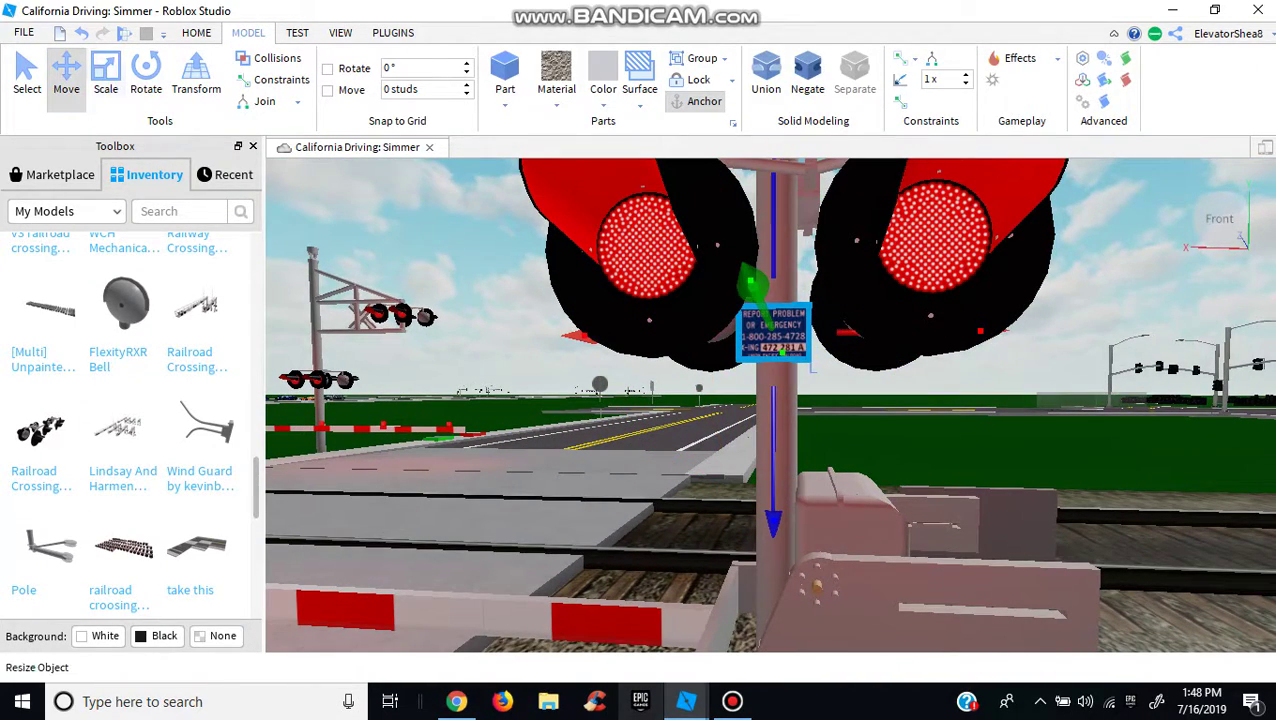
- Enlarge the emergency sign on the gate pole in both width and height
key(ctrl+3)
drag(762, 300, 772, 297)
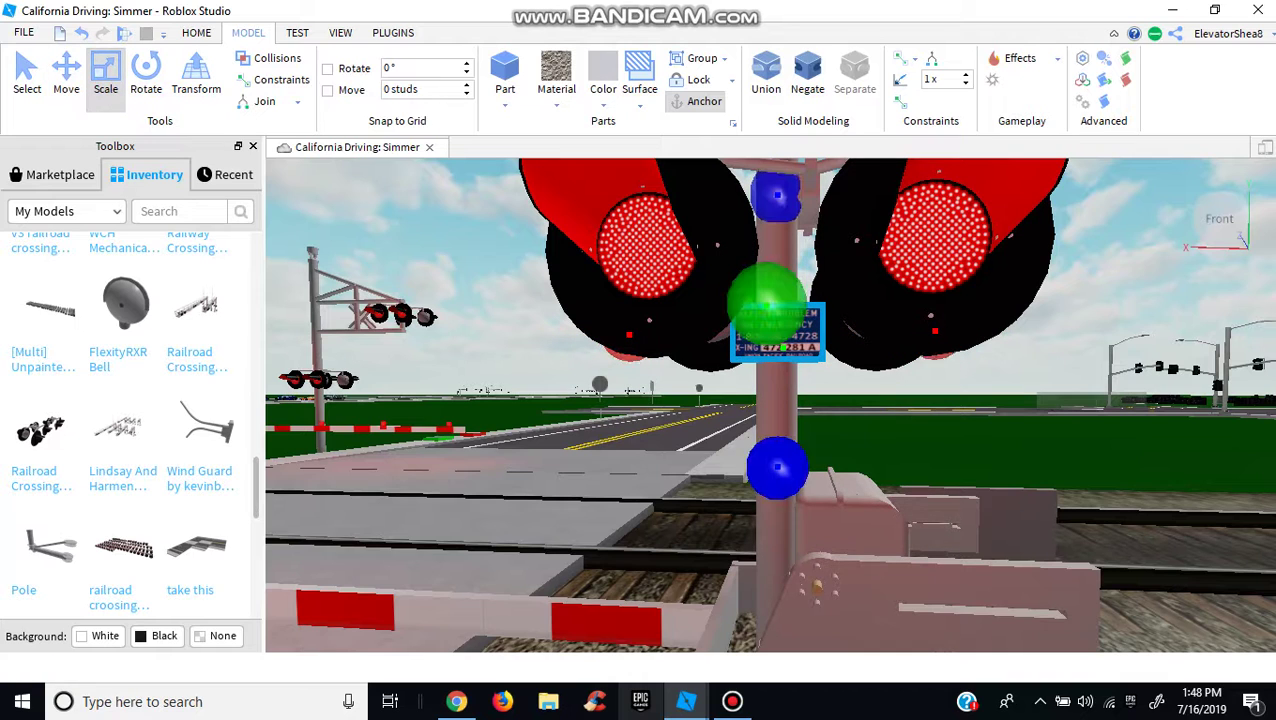
drag(780, 468, 777, 488)
scroll(770, 405, down, 3)
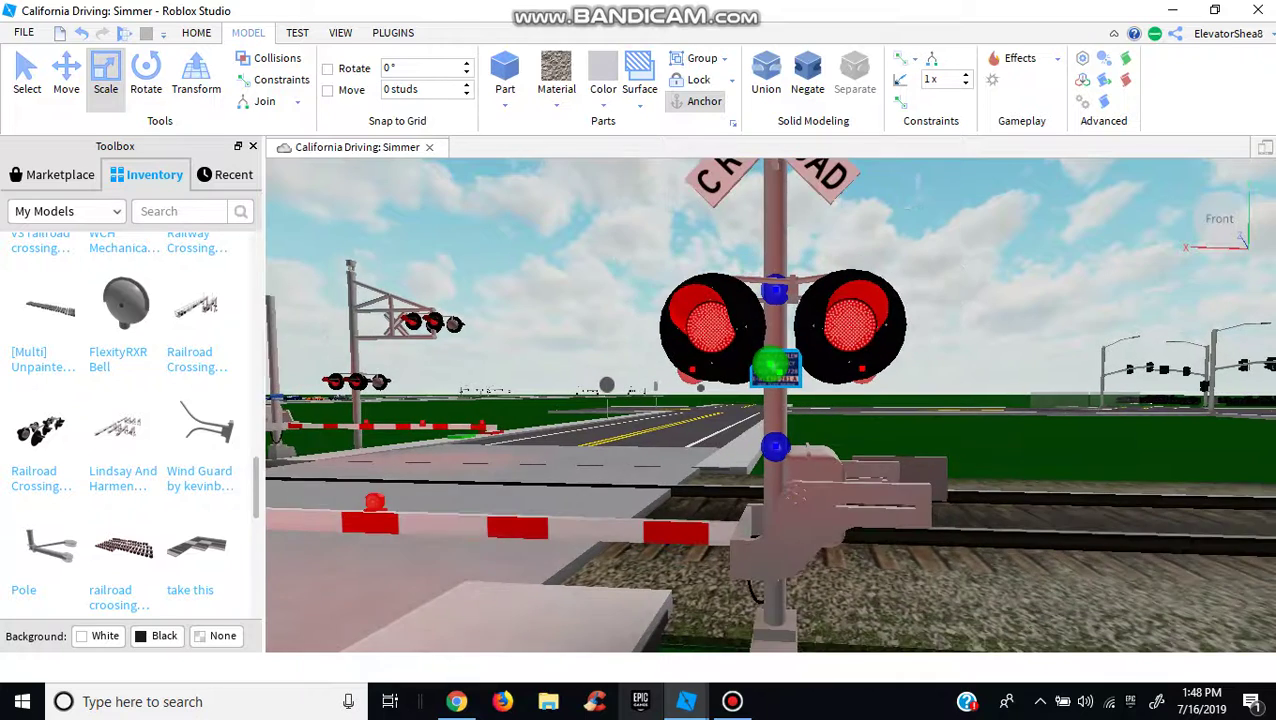
scroll(770, 405, up, 2)
drag(745, 461, 745, 478)
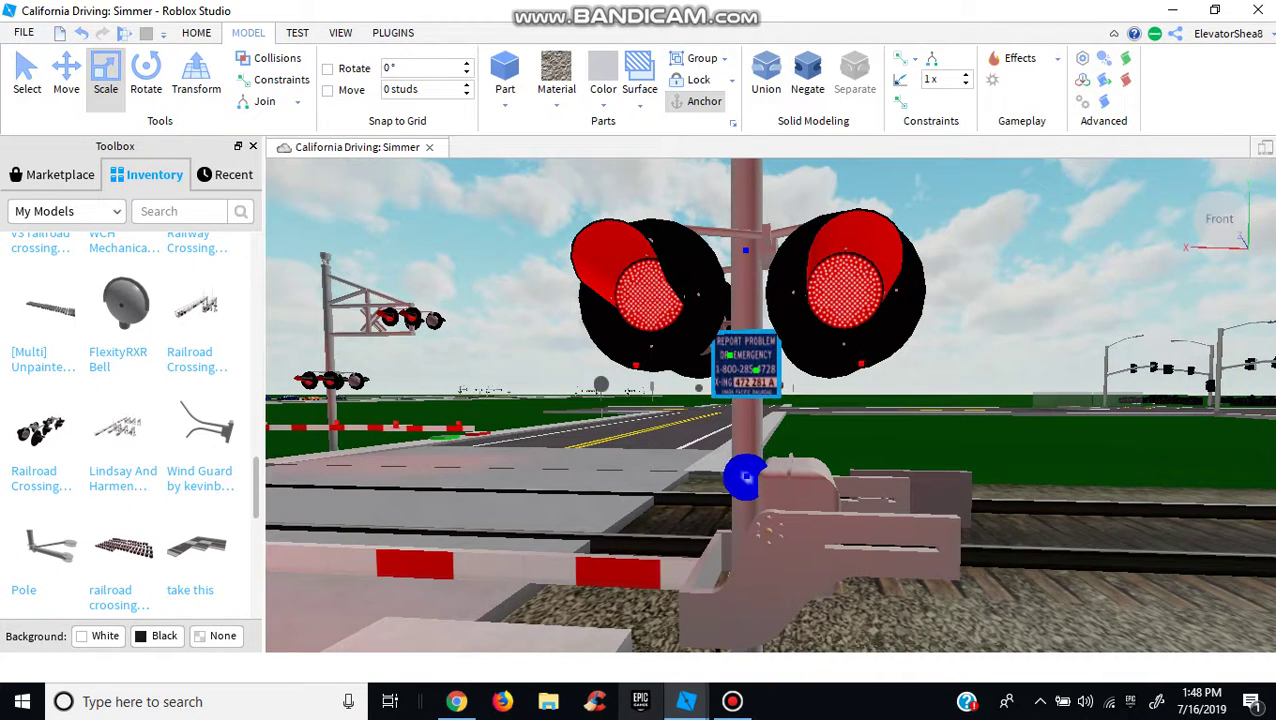
drag(730, 355, 762, 368)
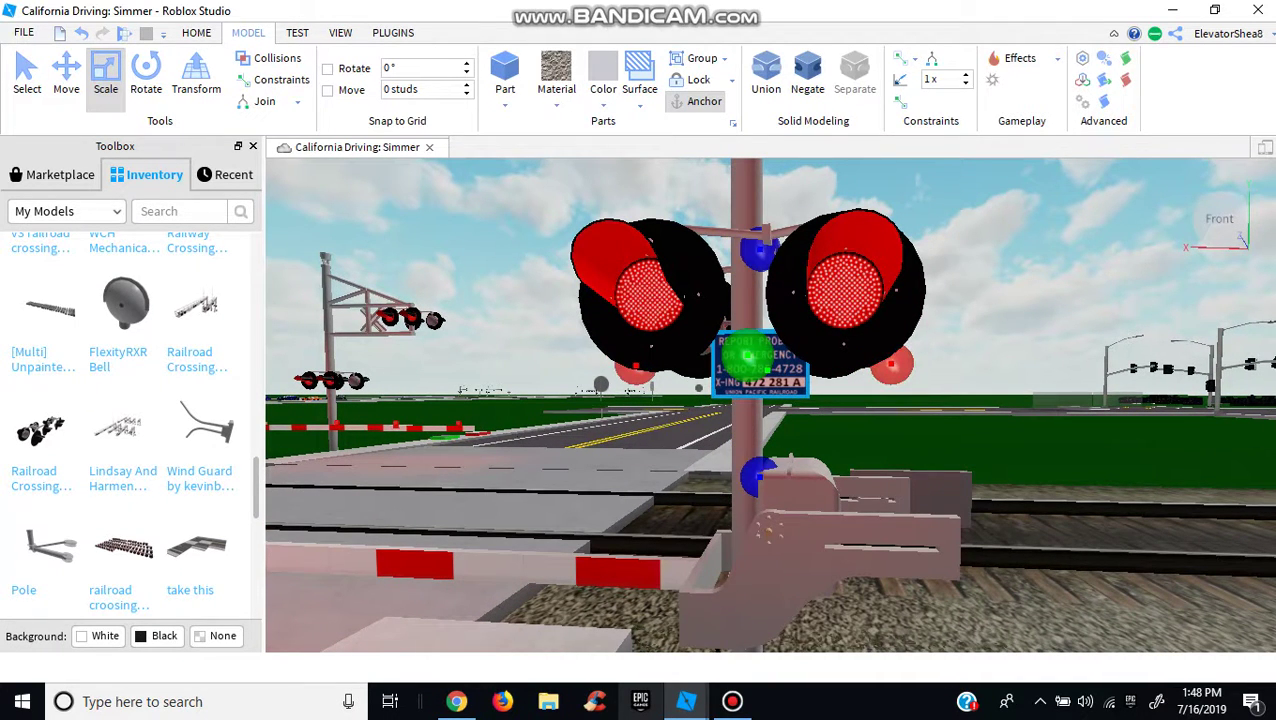
- Re-centre the enlarged sign on the gate pole and check its placement from a distance
key(ctrl+2)
drag(600, 365, 588, 365)
key(s)
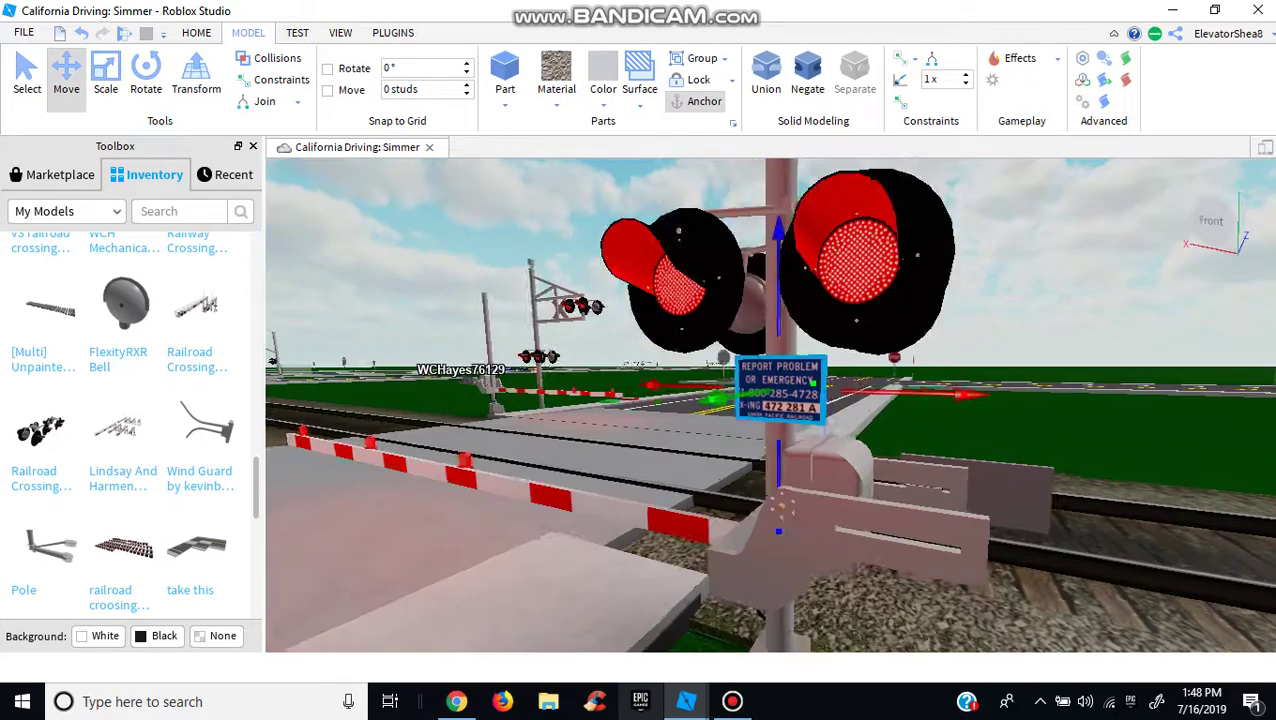
key(s)
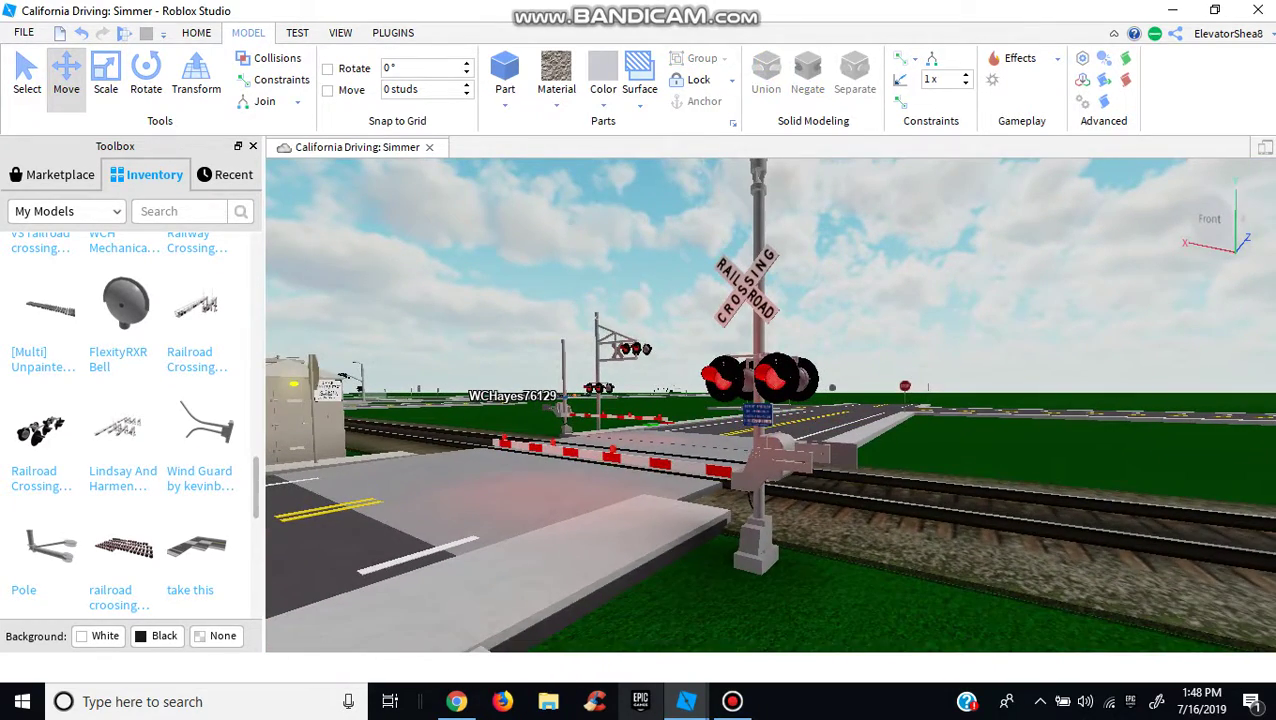
key(a)
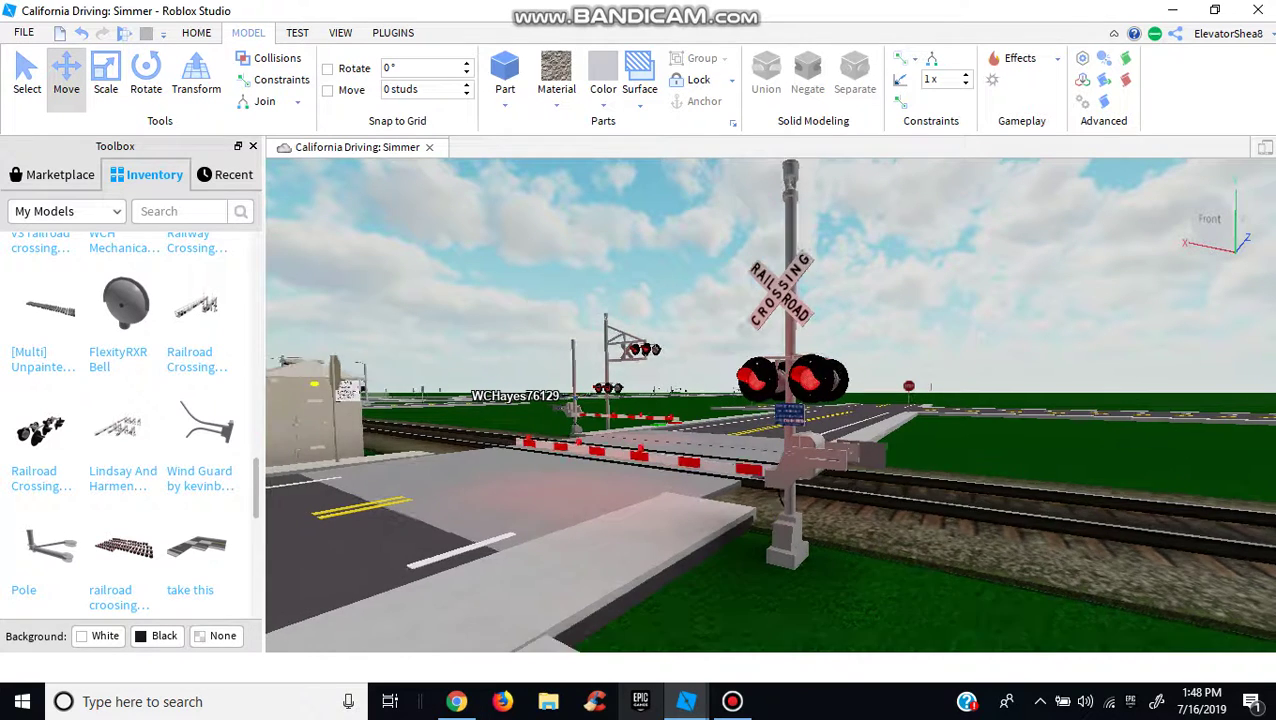
- Set the snap increments to 45° rotation and 1 stud movement, and copy the emergency sign from a gate pole
click(420, 67)
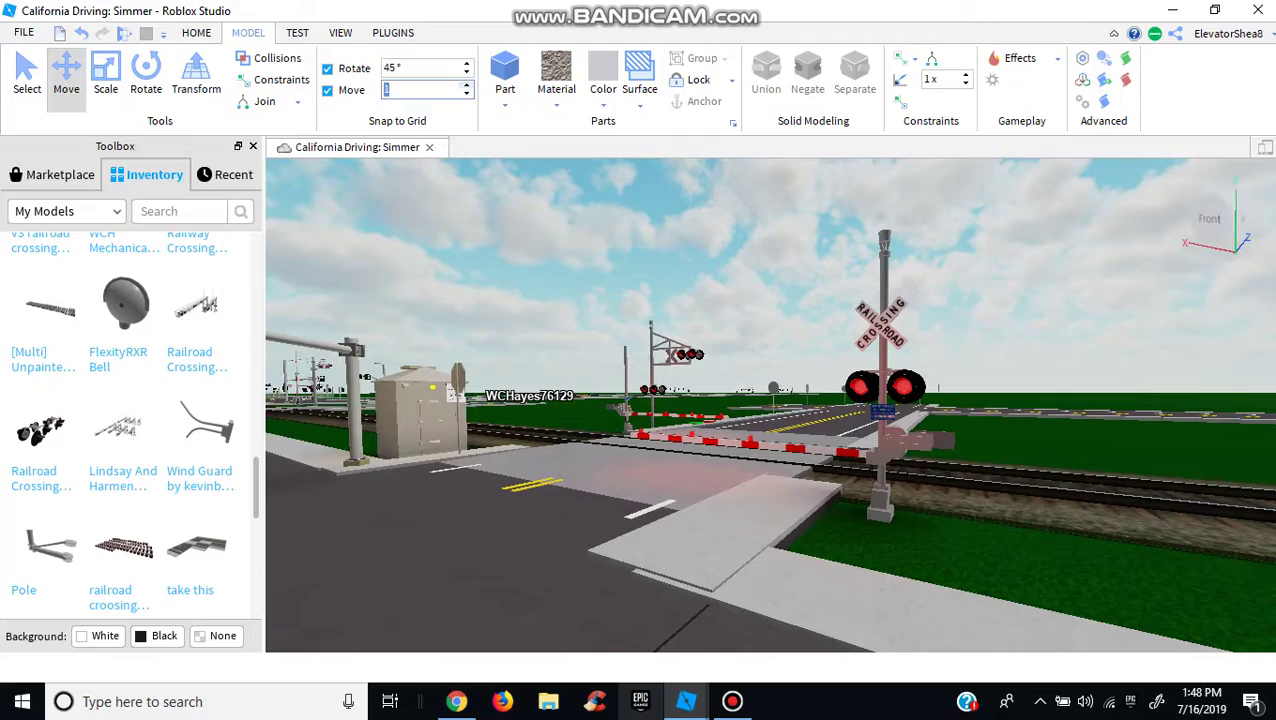
right_drag(770, 400, 460, 444)
key(w)
key(w)
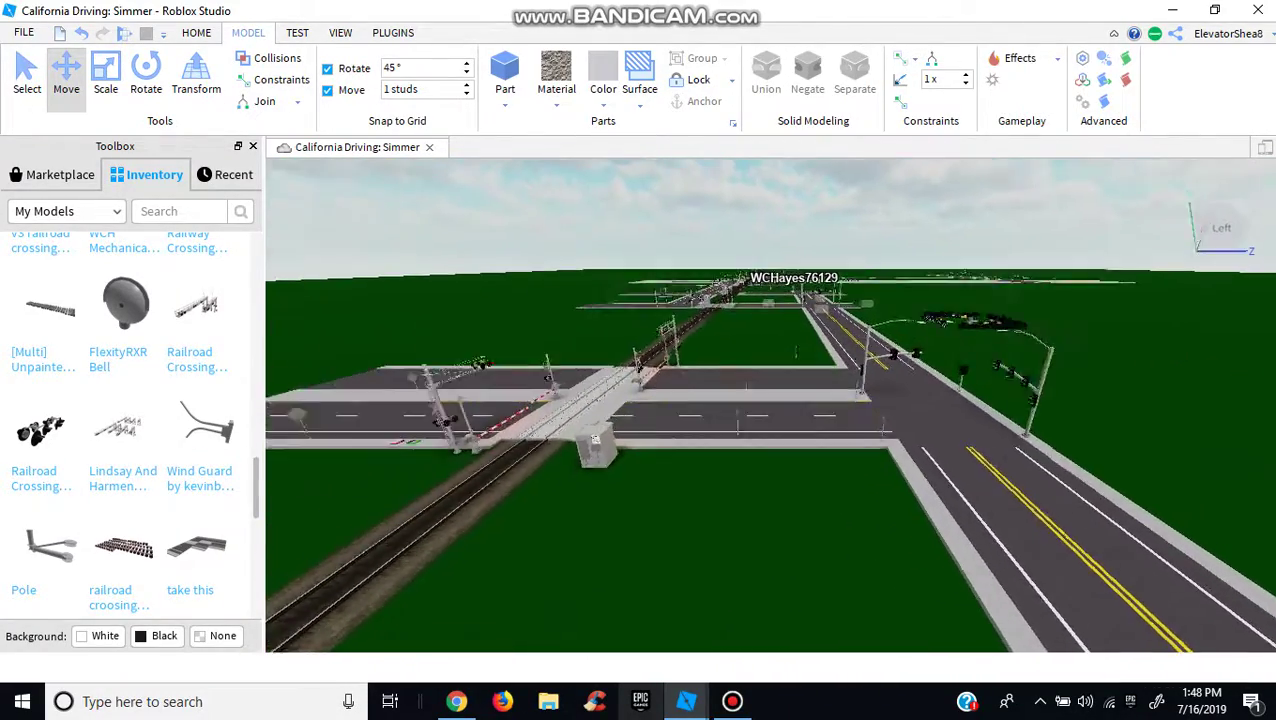
key(w)
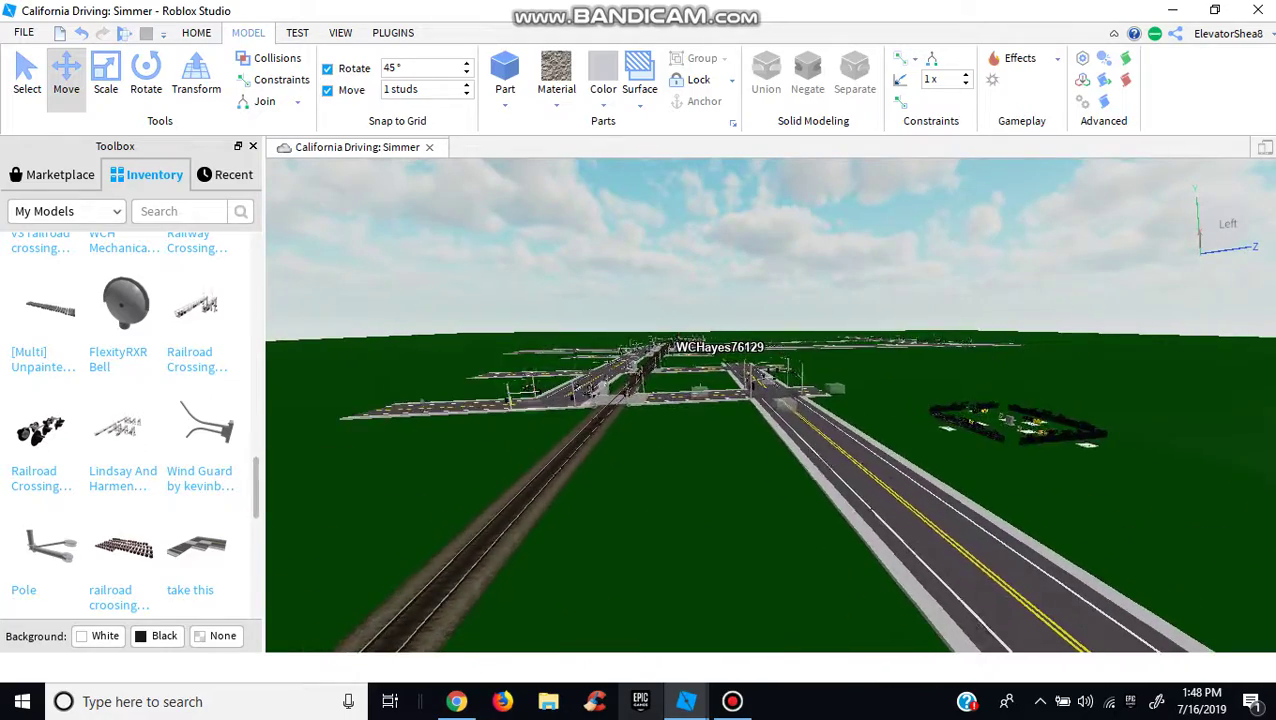
key(w)
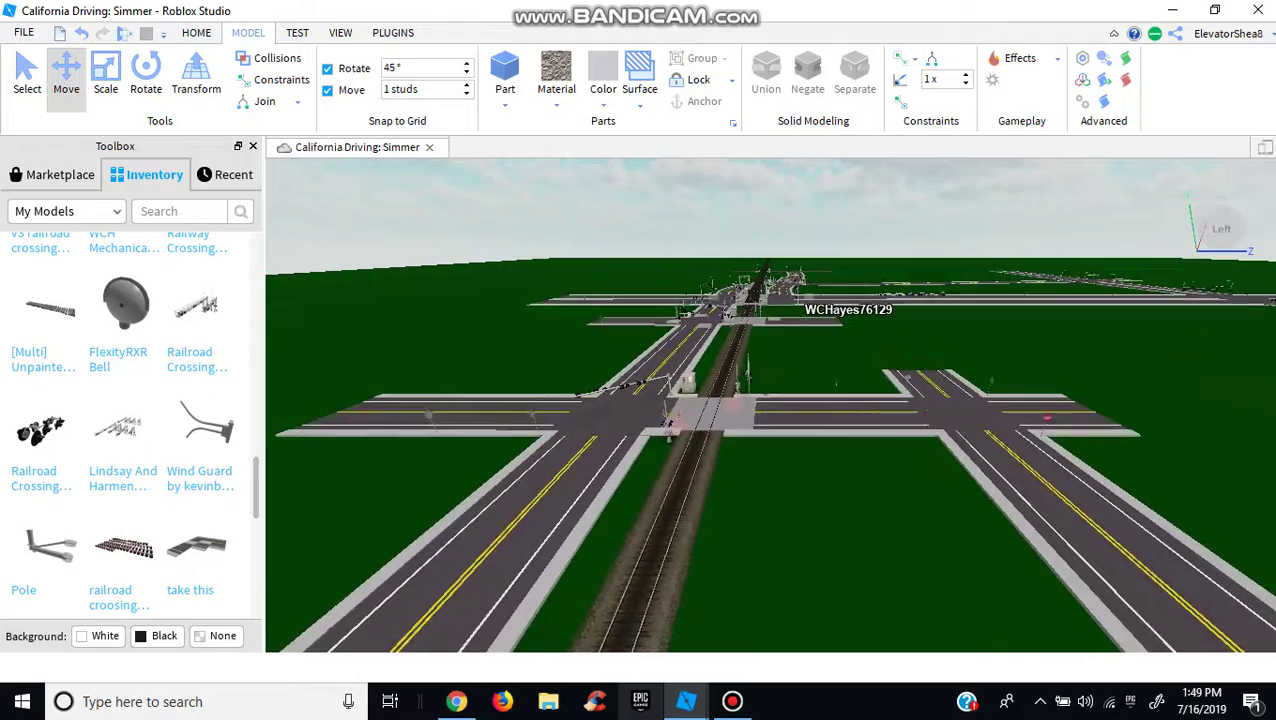
key(w)
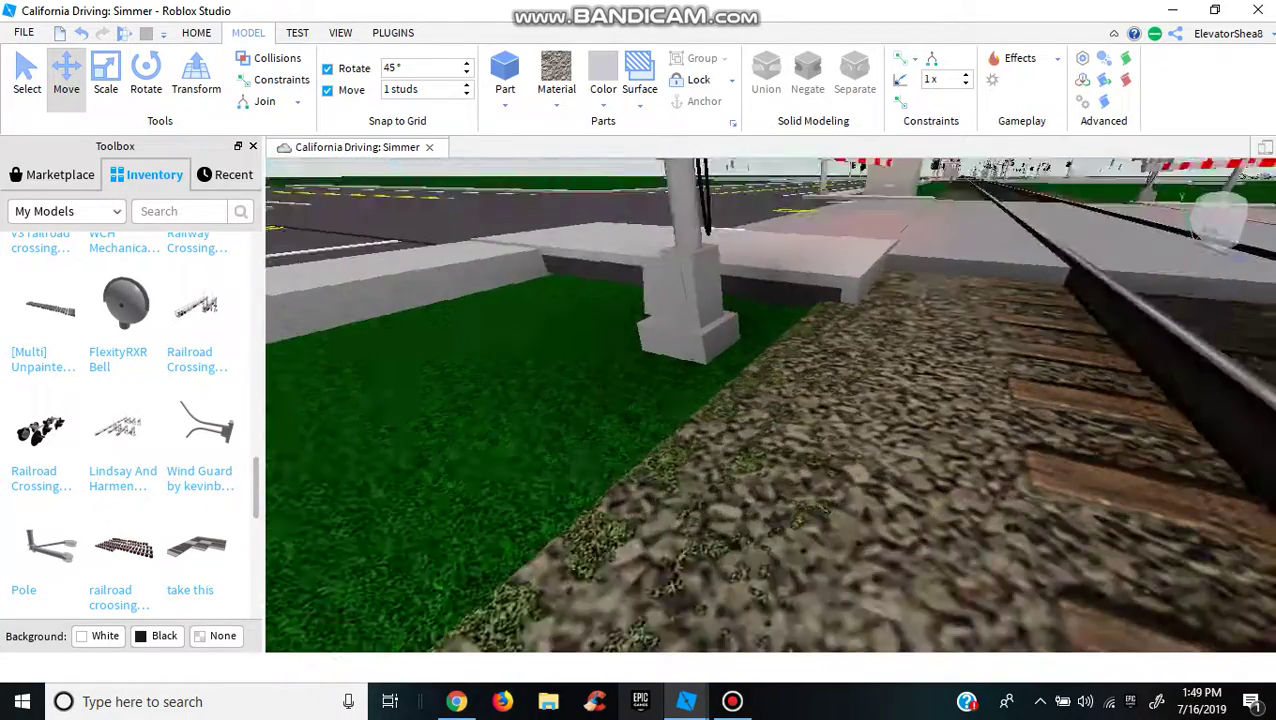
right_drag(770, 400, 770, 400)
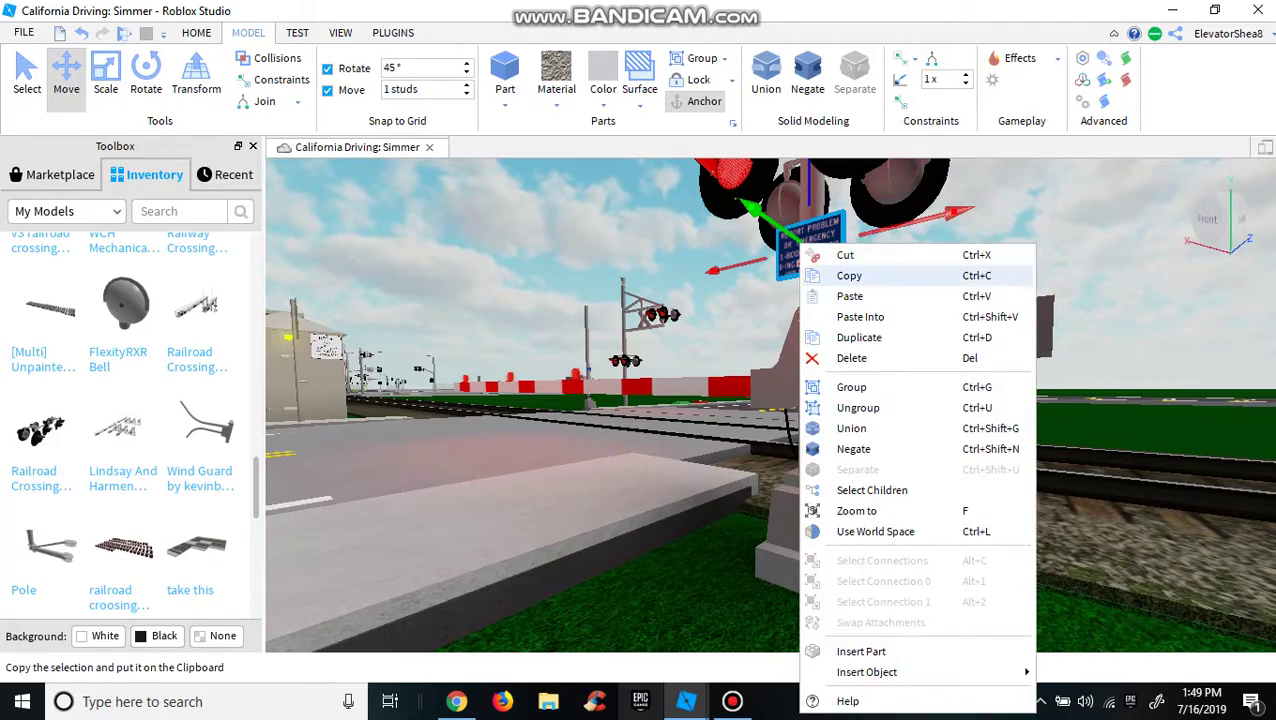
- Paste the copied emergency sign at the crossing with the raised gate beside the traffic signal pole
key(s)
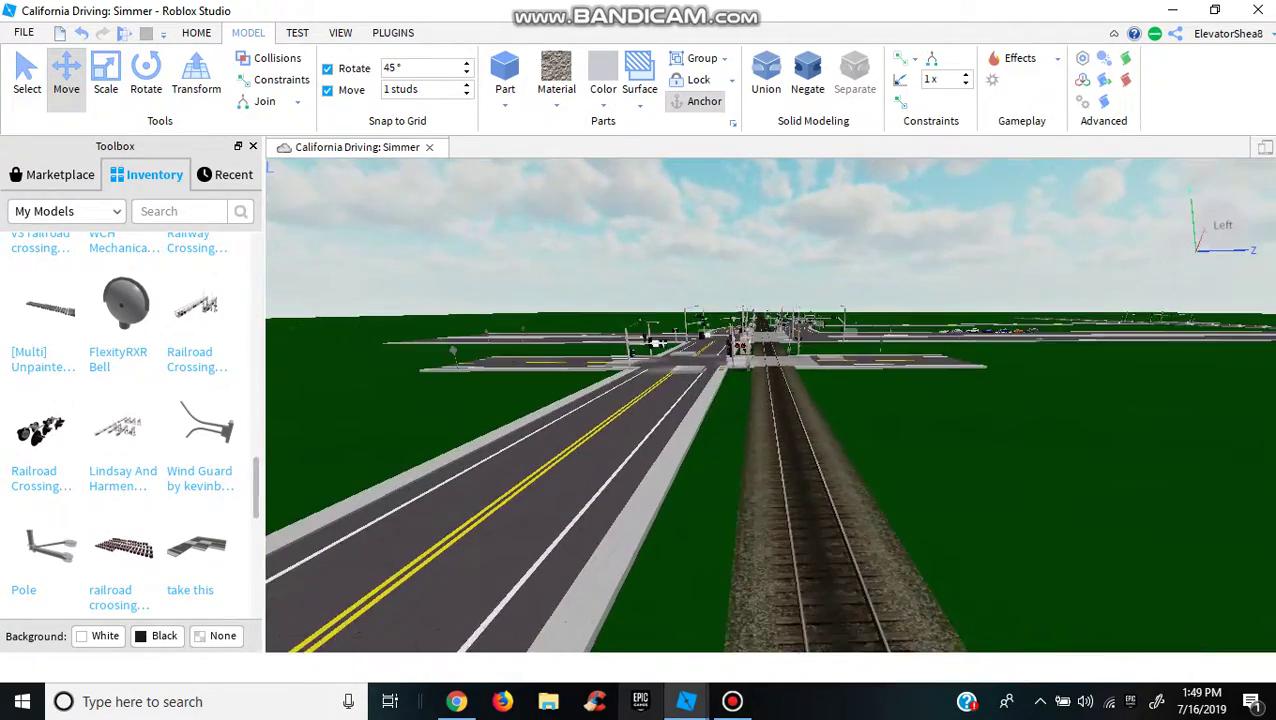
key(w)
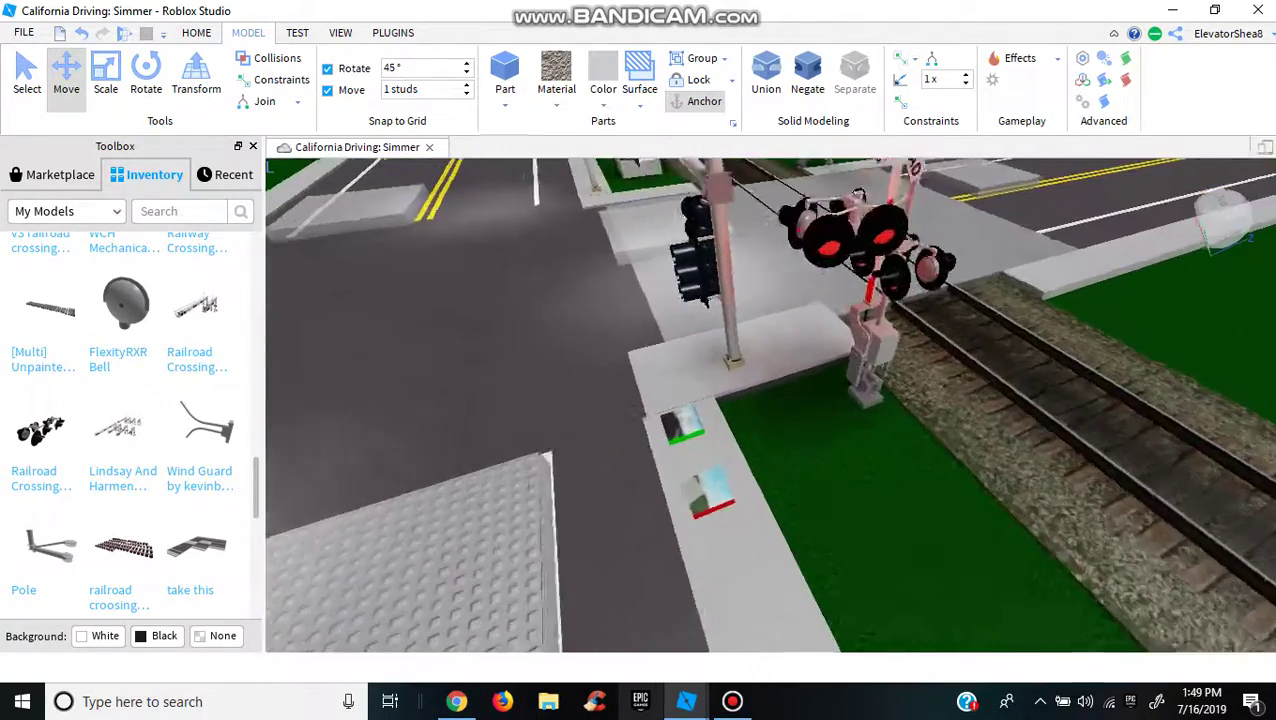
right_drag(770, 400, 785, 345)
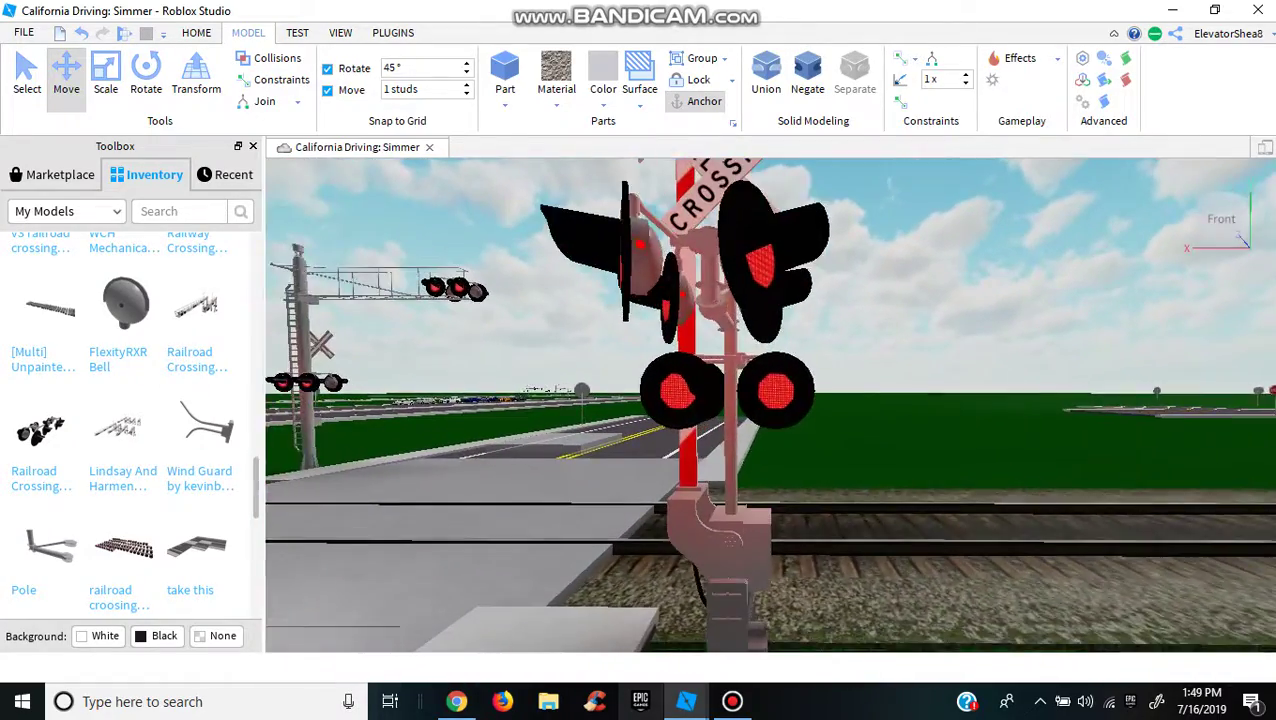
key(a)
right_click(763, 400)
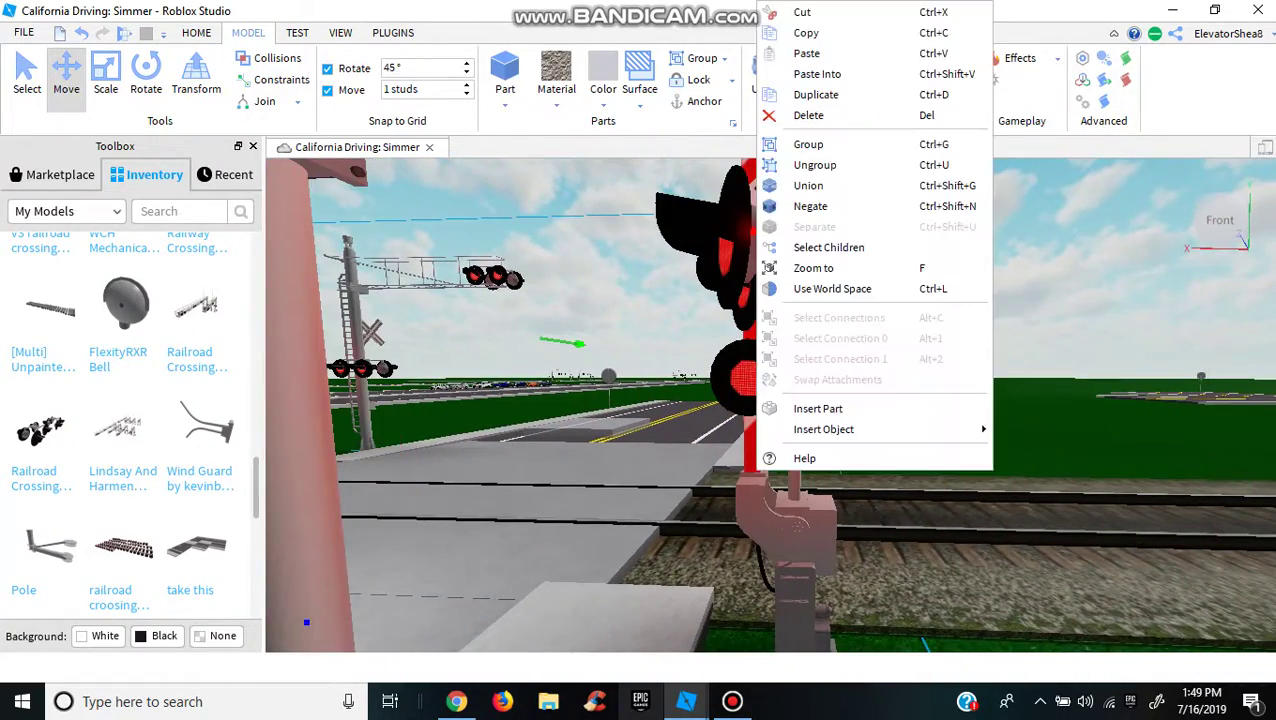
click(812, 48)
- Move the pasted sign onto the gate pole beneath the red lights, using a 0-stud move snap for the final centring
key(a)
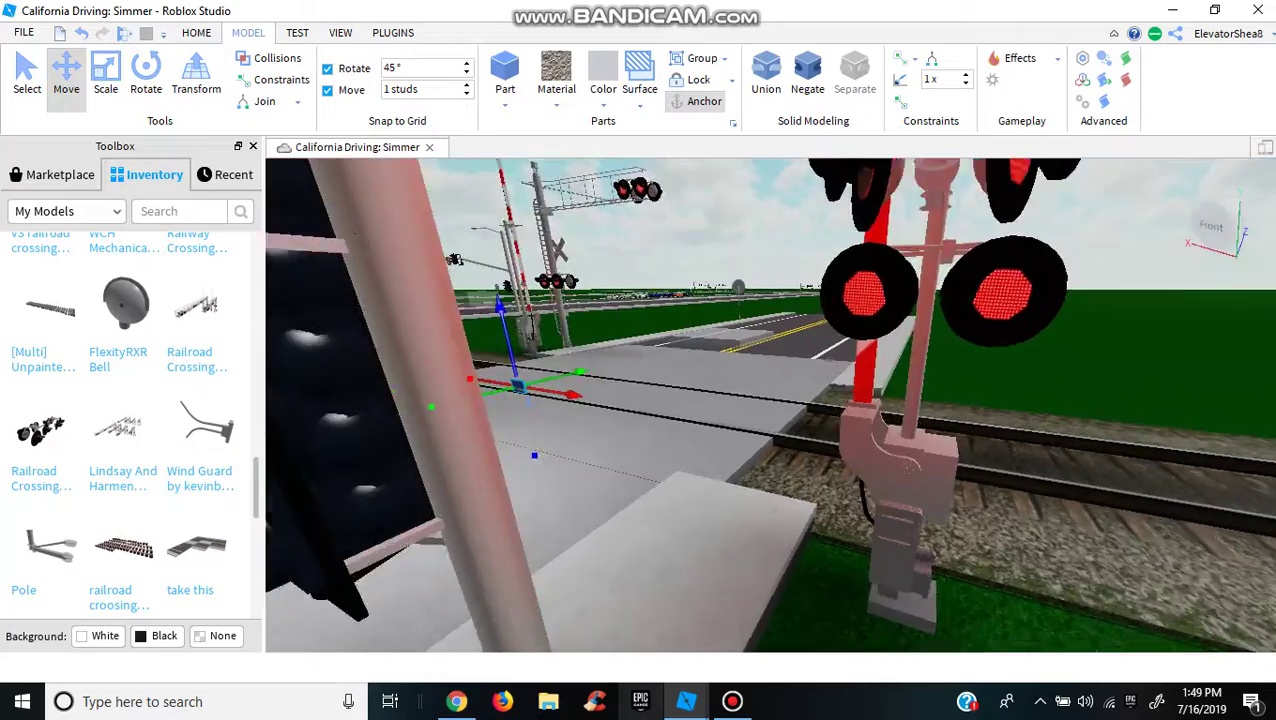
mouse_move(770, 400)
right_down()
mouse_move(680, 400)
mouse_move(770, 385)
right_up()
key(s)
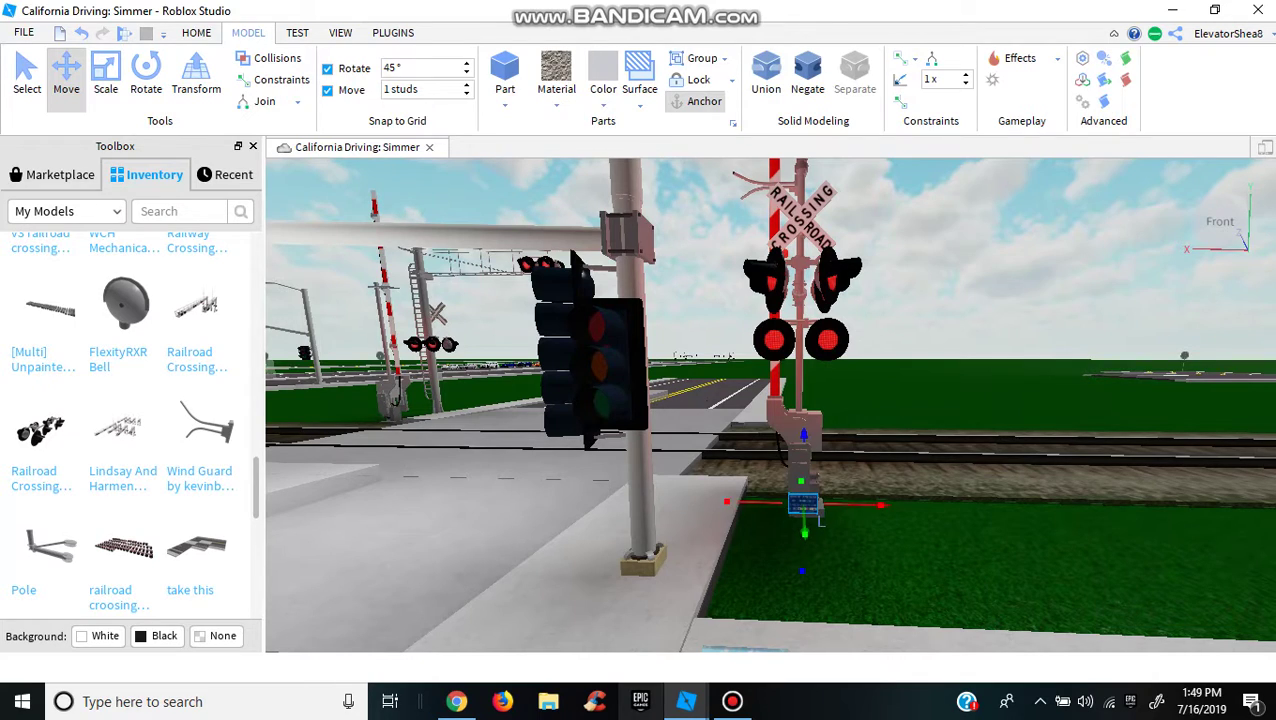
key(f)
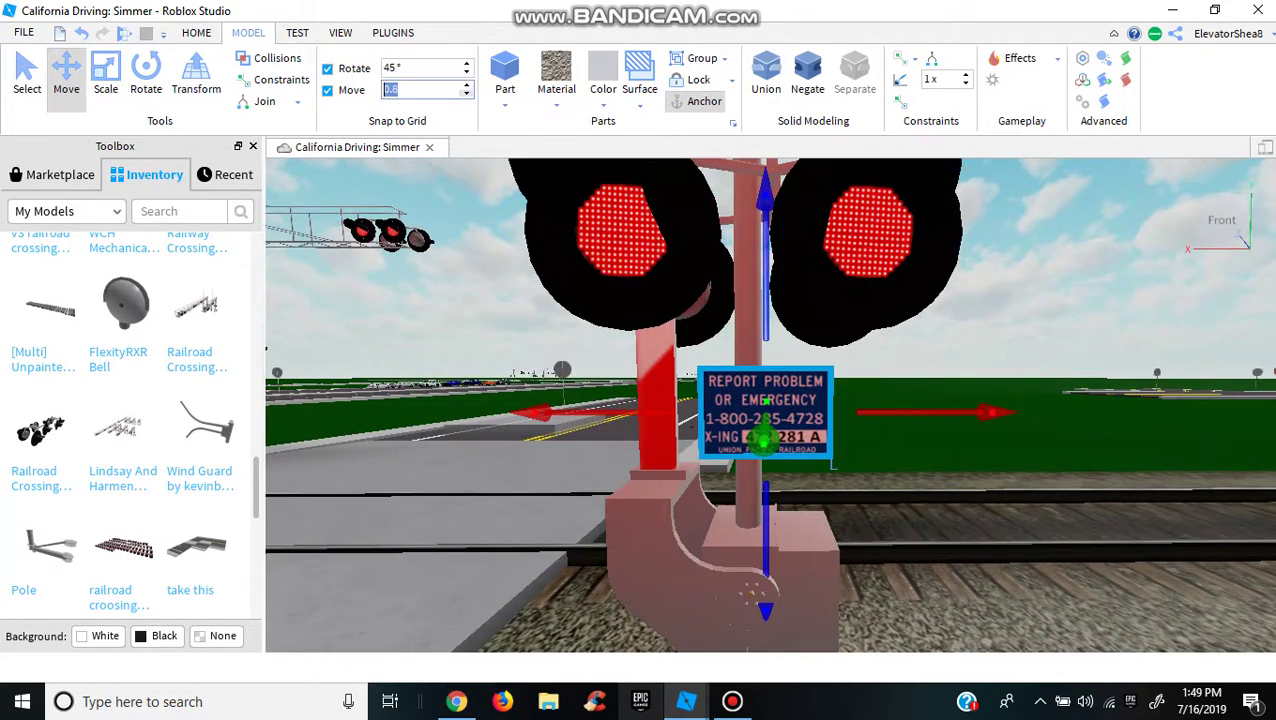
text(0)
key(Return)
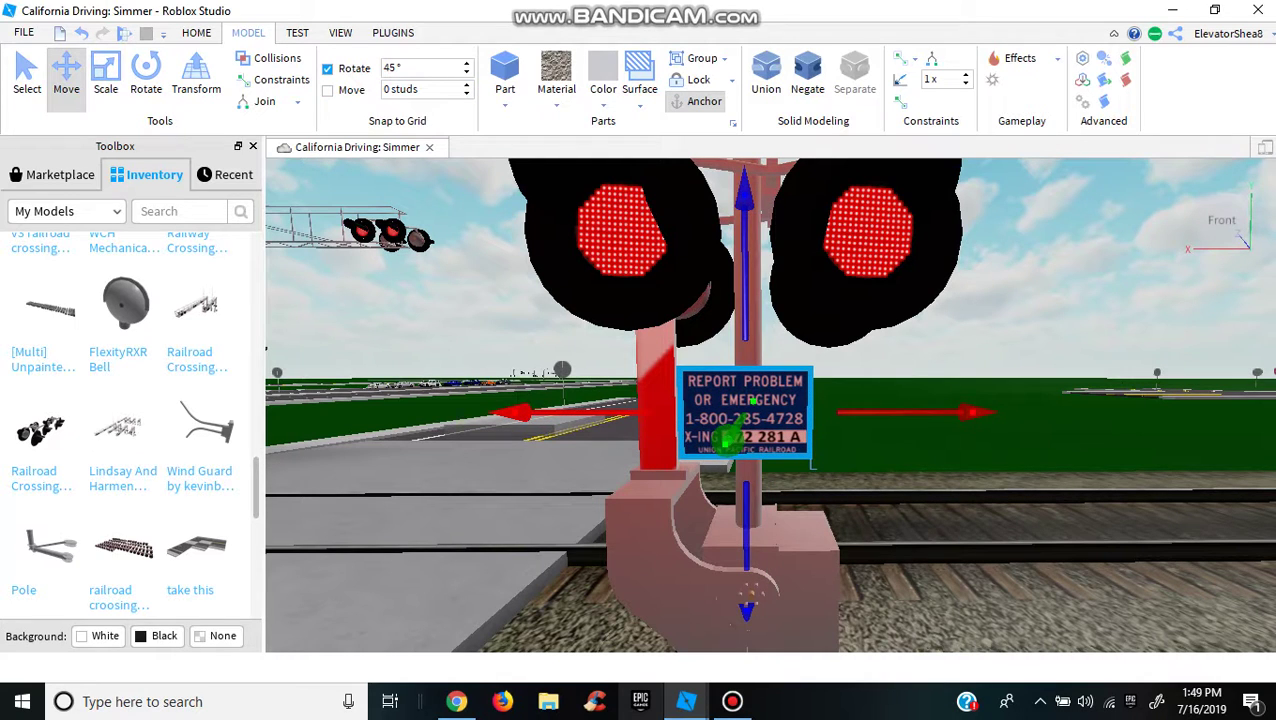
- Shrink the sign's height and width on the raised-gate pole
click(105, 75)
drag(745, 250, 745, 283)
drag(570, 425, 538, 425)
- Fine-tune the reduced sign's sideways position on the gate pole and check it from a distance
click(66, 72)
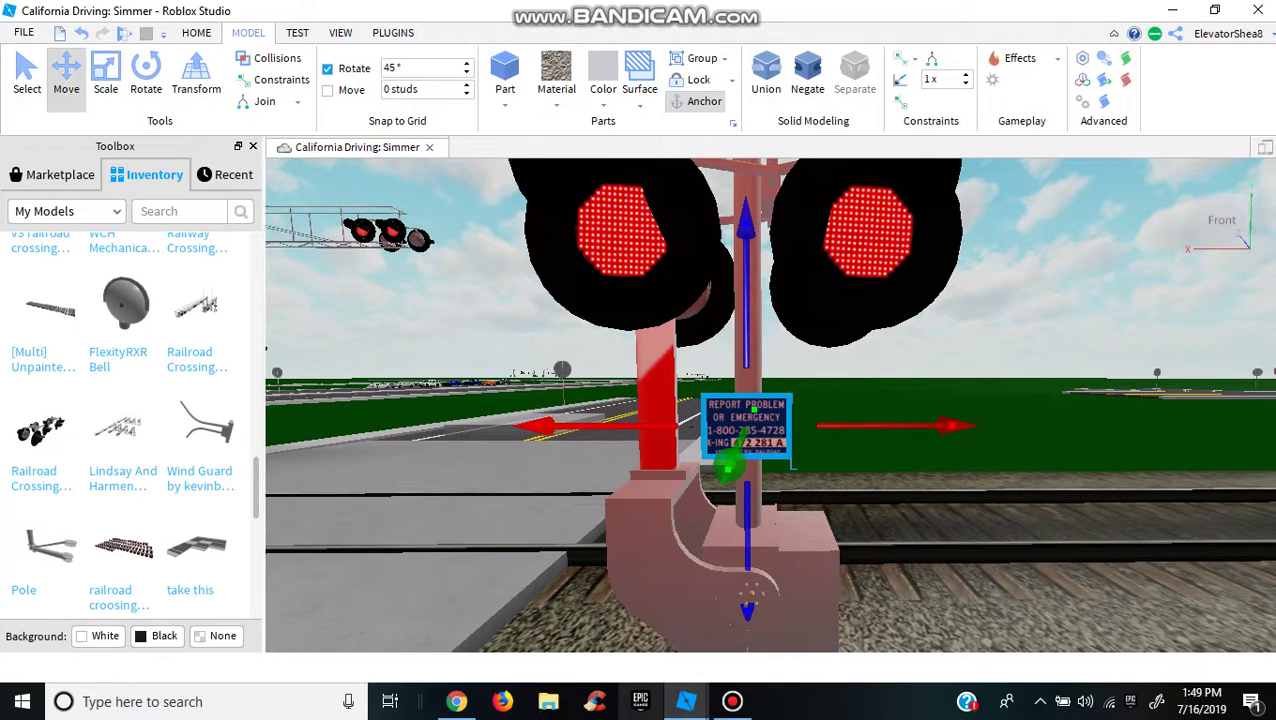
right_drag(538, 425, 538, 425)
drag(1070, 447, 1090, 440)
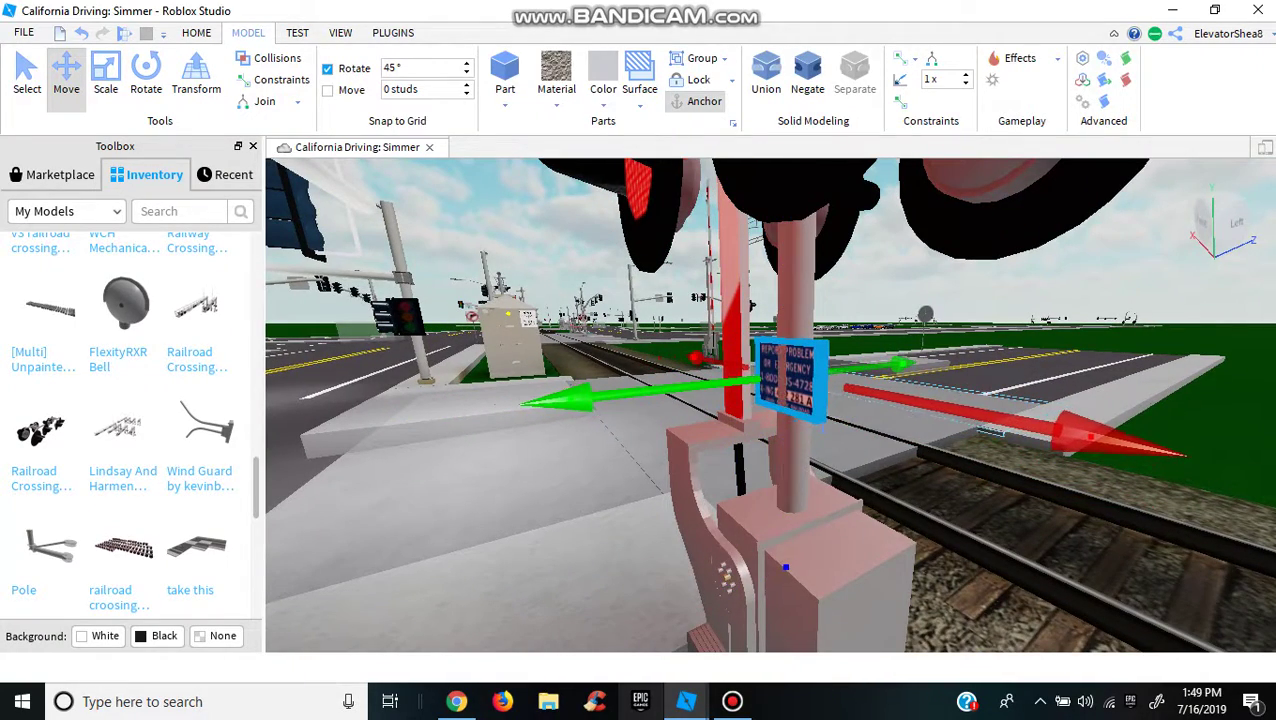
key(s)
right_drag(1090, 440, 1090, 440)
key(d)
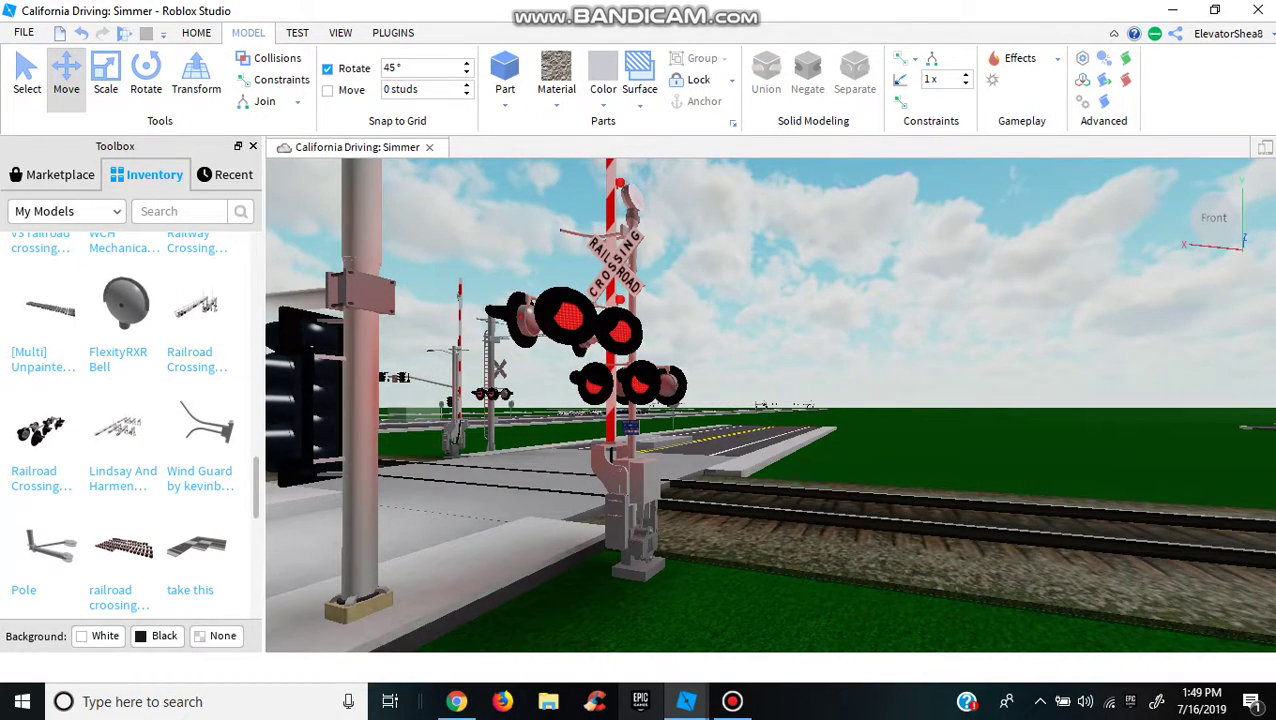
- Copy the reduced emergency sign from the raised-gate pole
key(w)
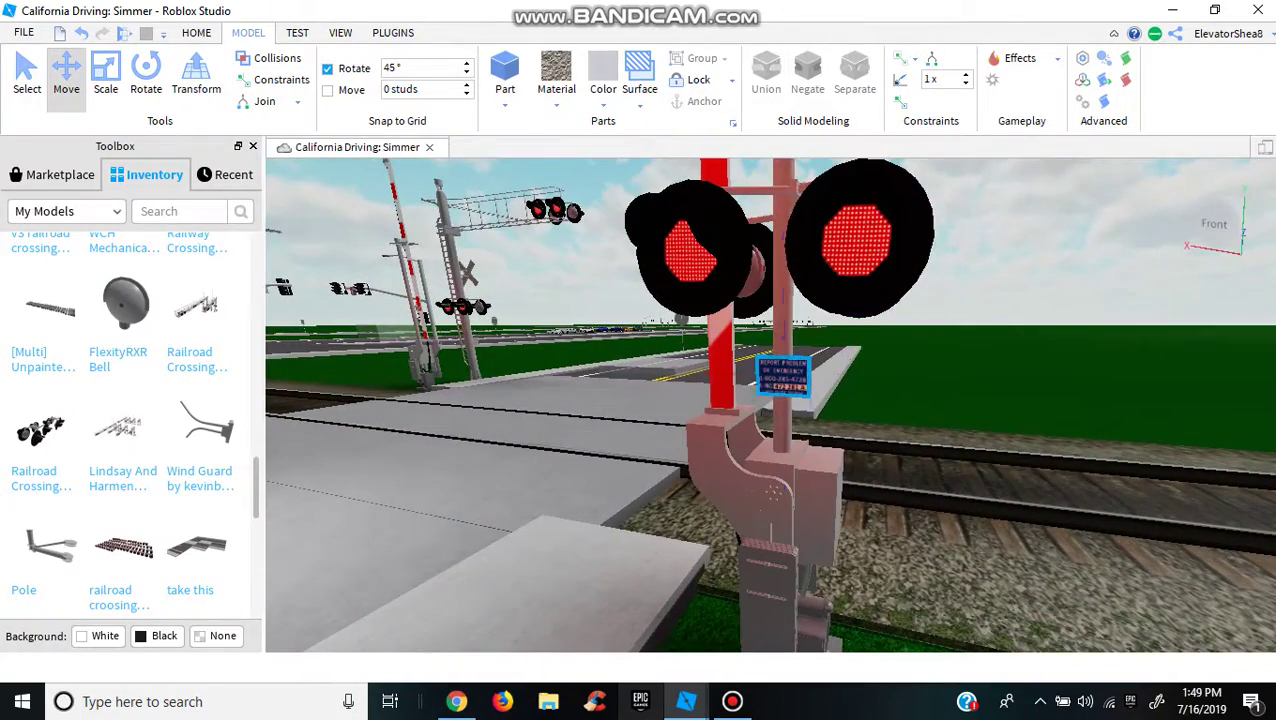
right_click(782, 376)
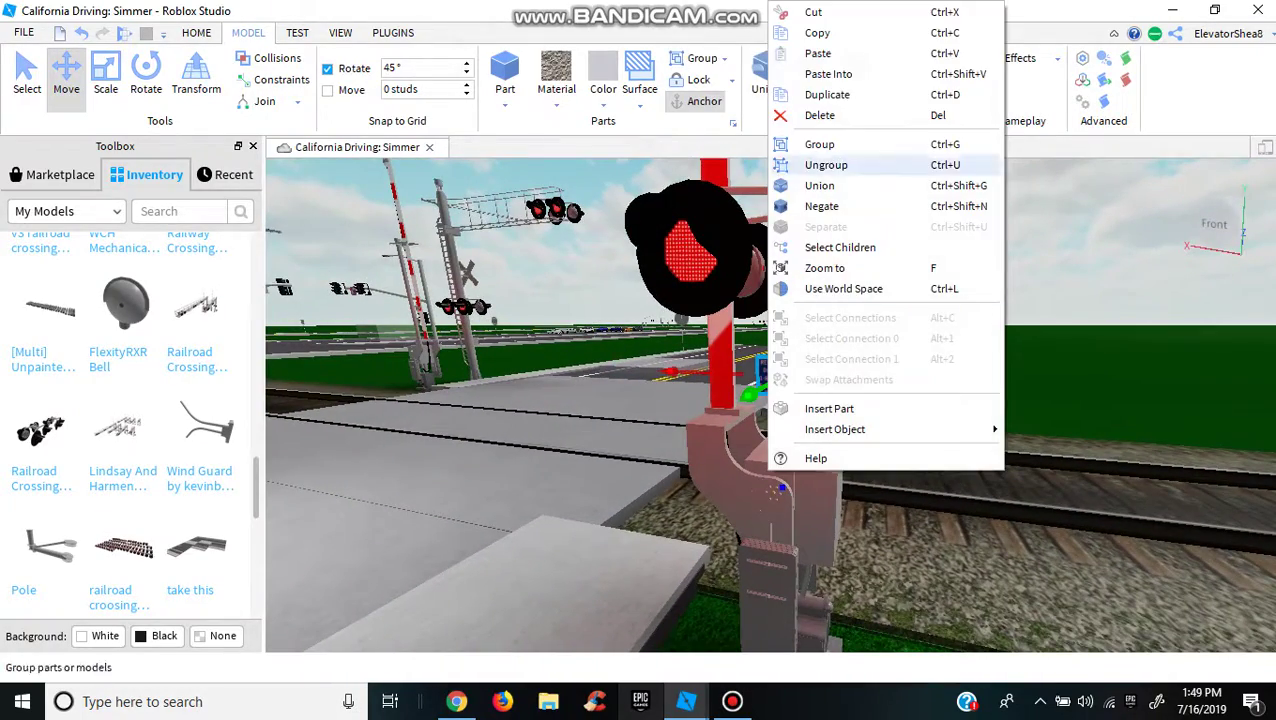
click(826, 31)
- Paste the copied sign at the same crossing for the gate and cantilever signal across the tracks
key(a)
key(s)
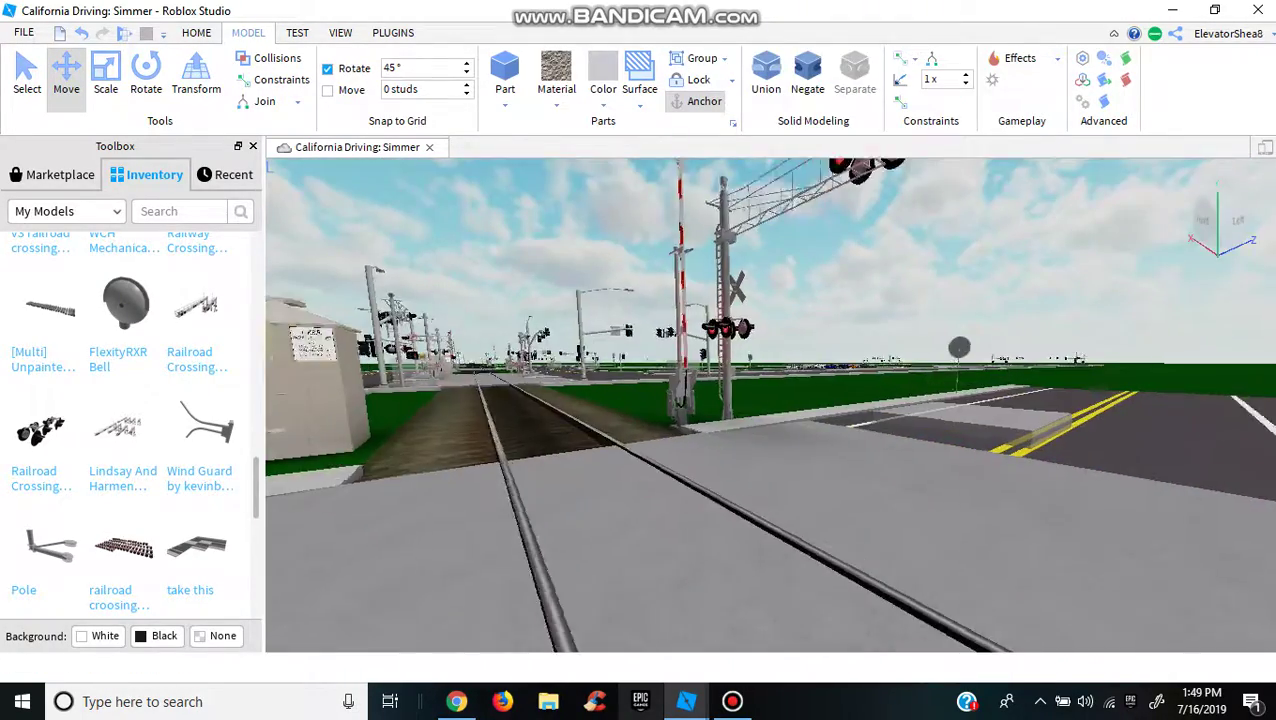
key(w)
key(d)
key(w)
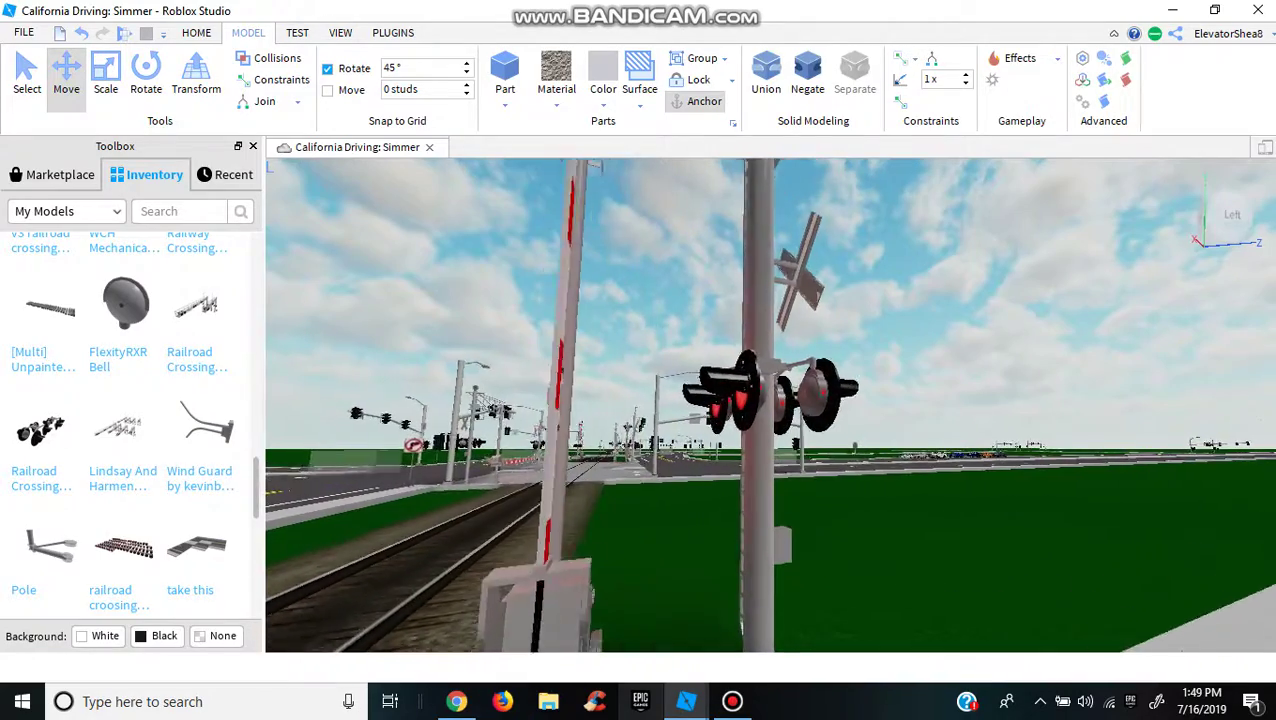
key(d)
key(d)
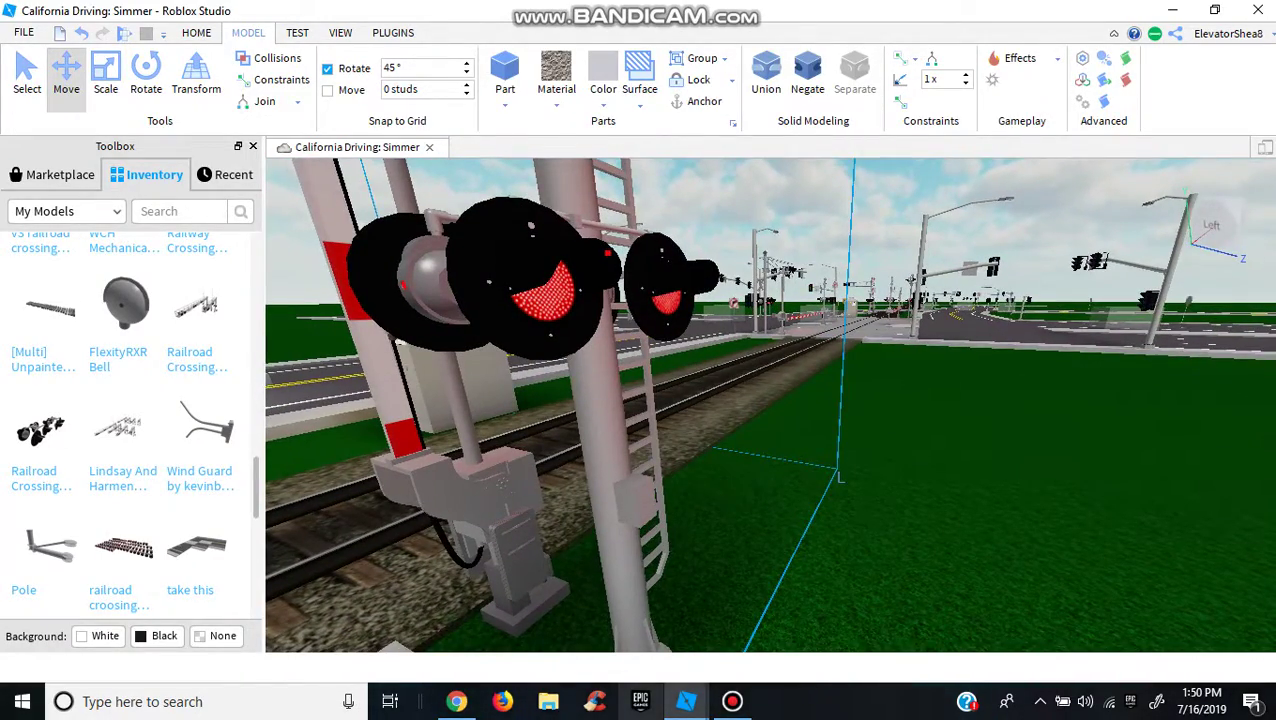
right_click(560, 470)
click(612, 194)
- Rotate the pasted emergency sign and move it to the base of the cantilever signal pole across the tracks
key(f)
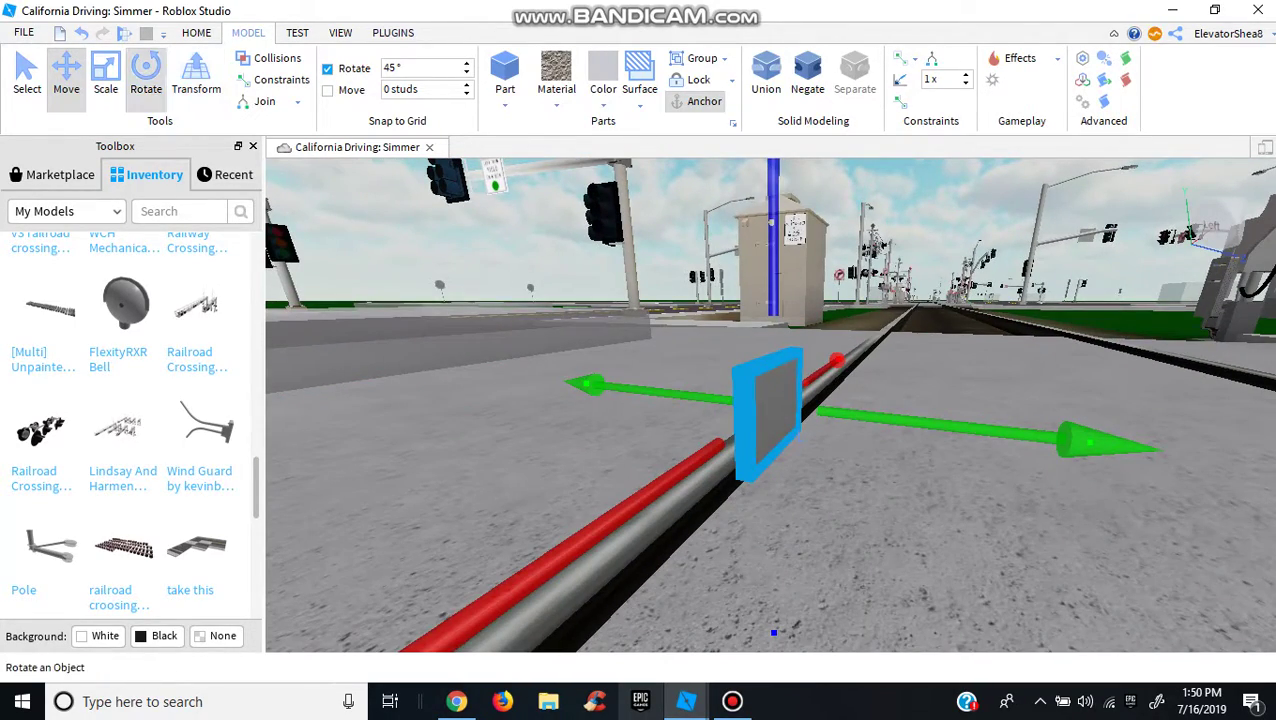
click(146, 80)
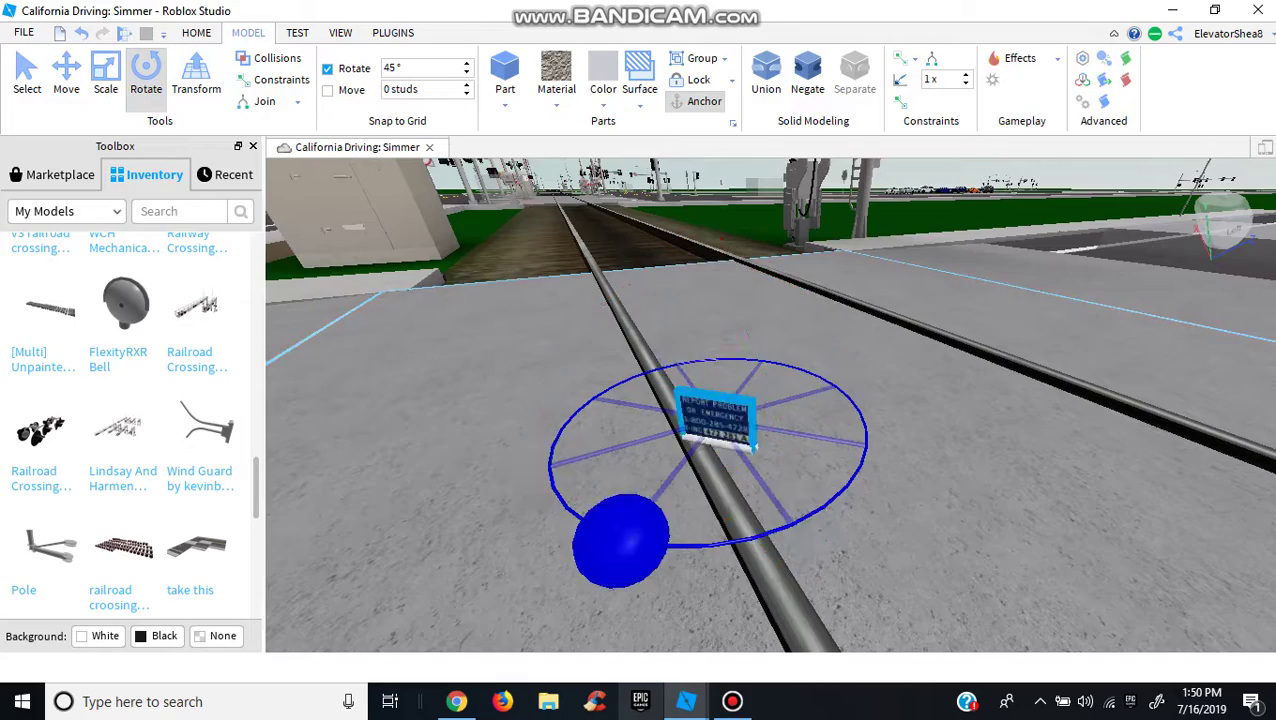
key(Escape)
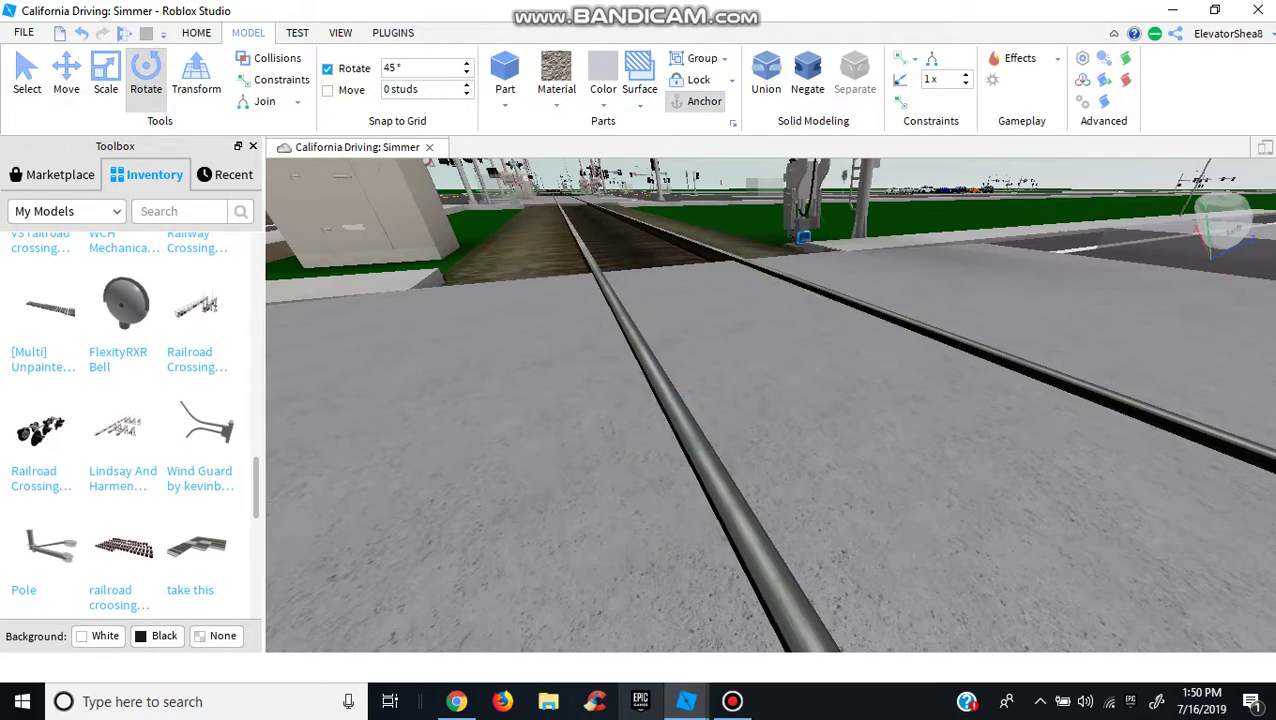
key(w)
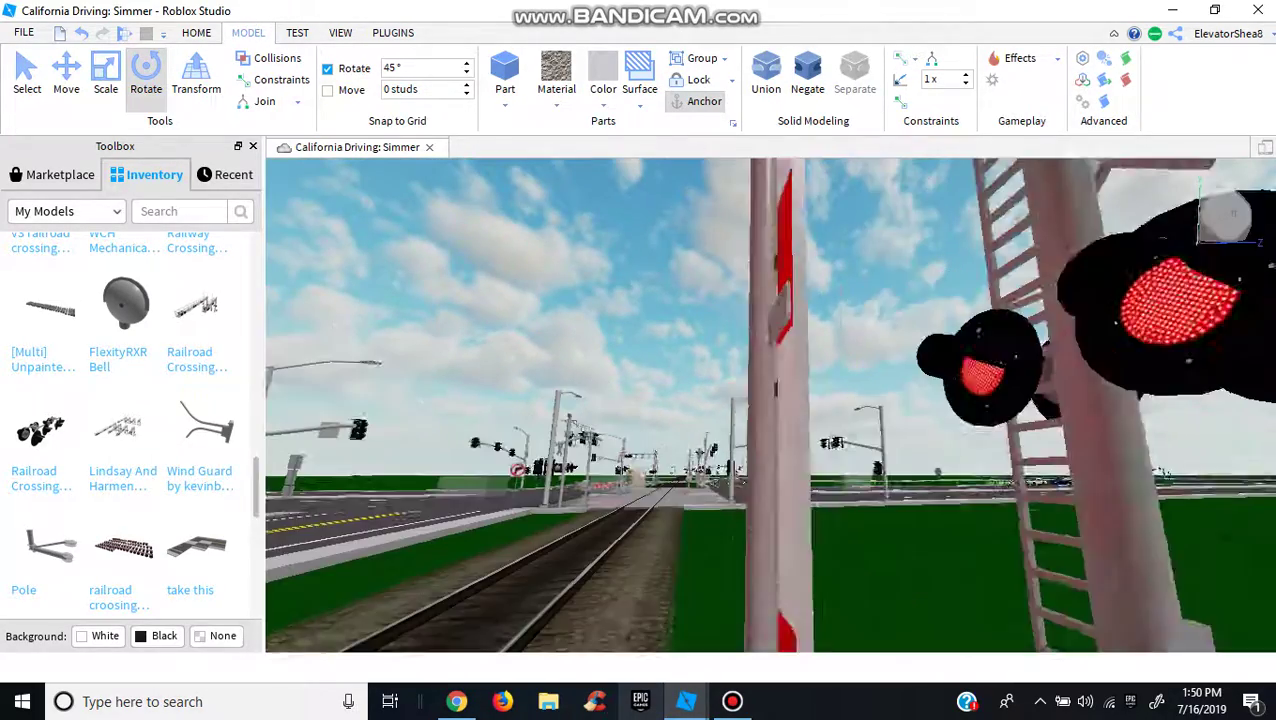
key(s)
key(f)
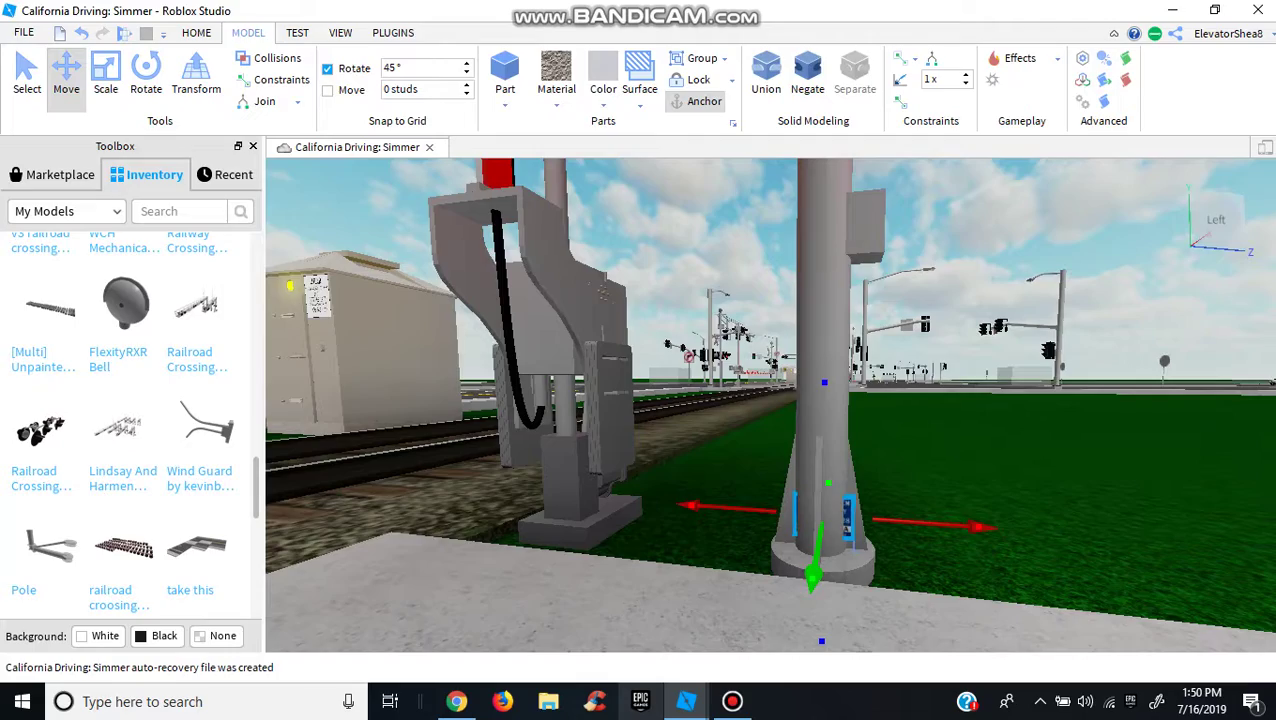
- Raise the sign up the cantilever pole to just below the flashing lights and set it against the pole's road-facing side
key(w)
key(s)
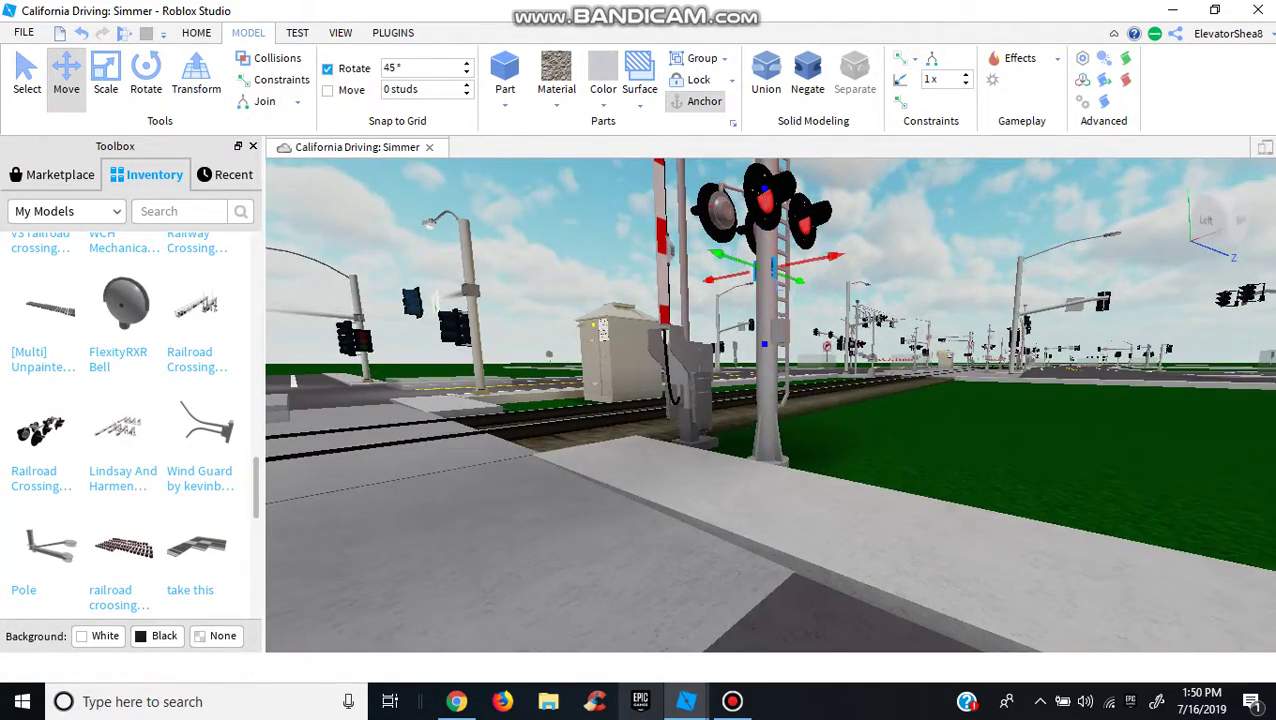
key(w)
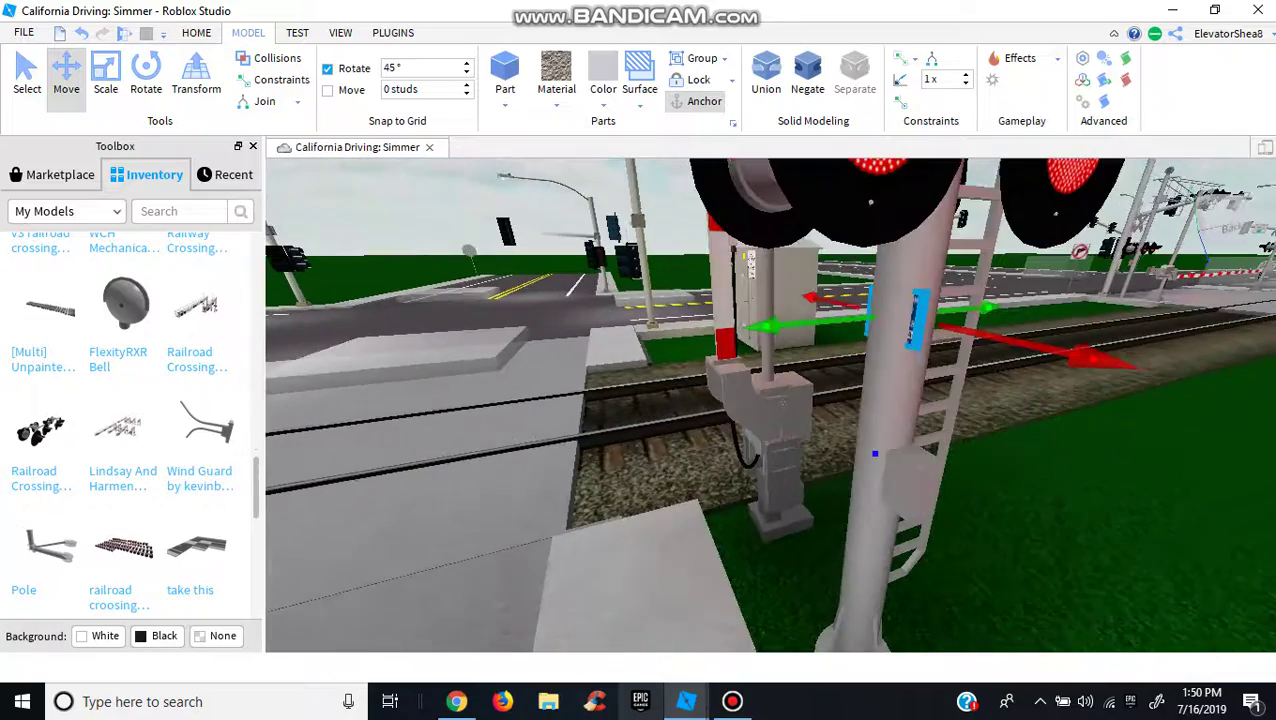
key(s)
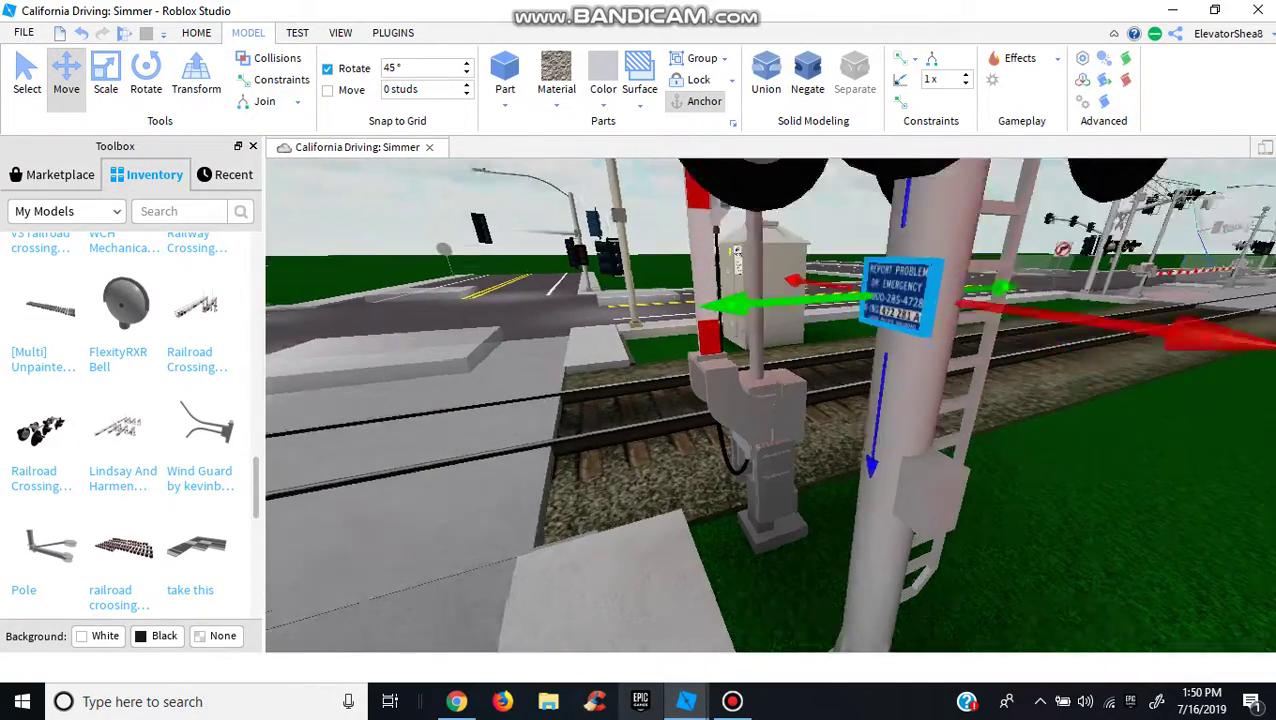
key(s)
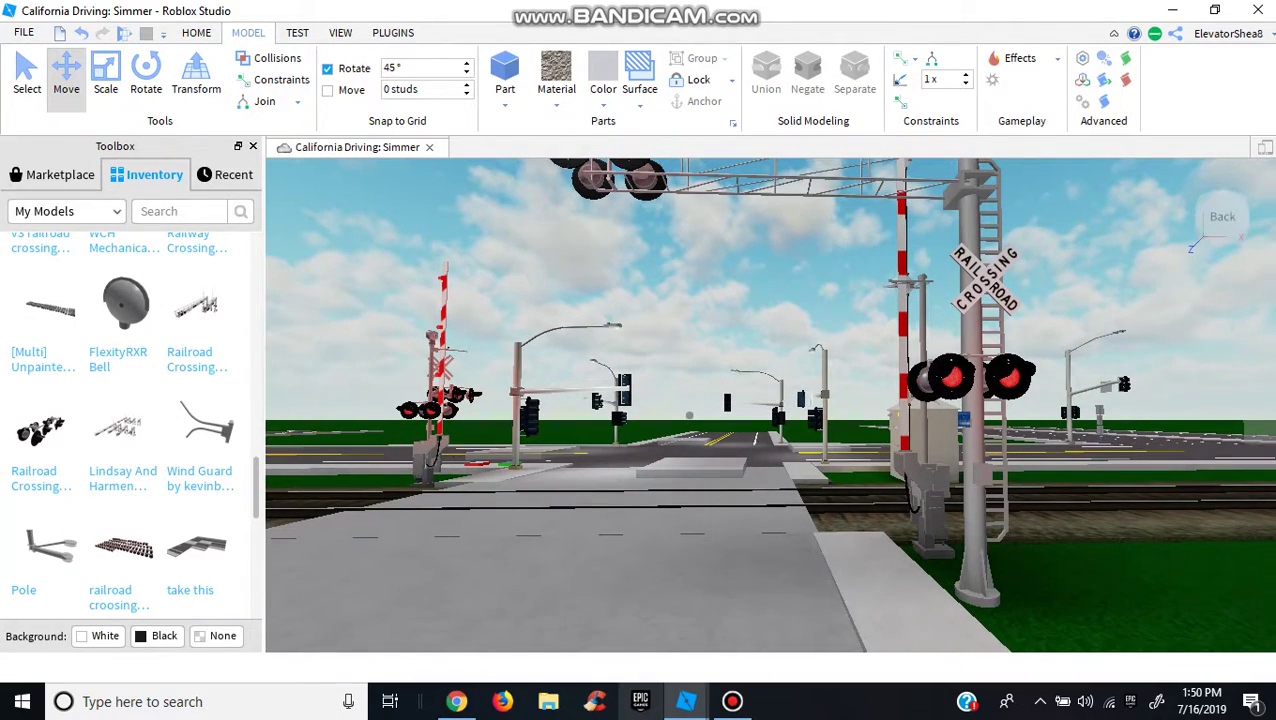
- Copy the emergency sign from the cantilever pole and move the copy along the tracks to the neighbouring road crossing
key(w)
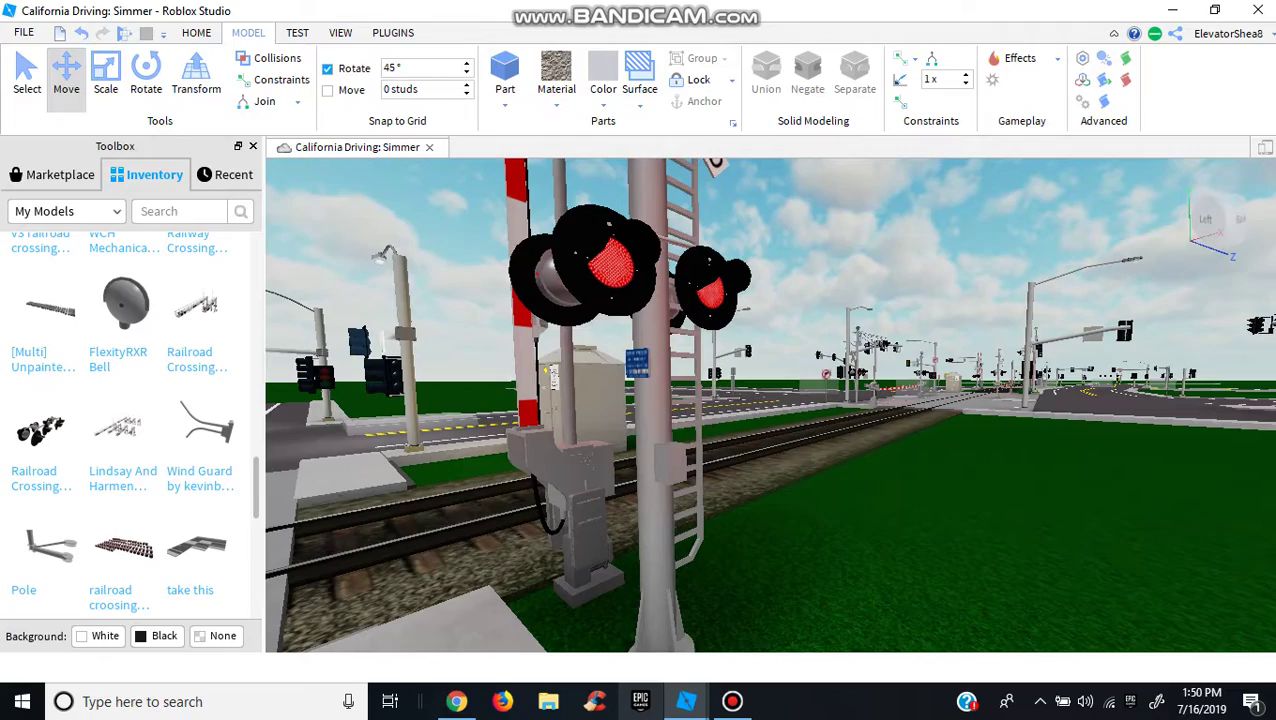
right_click(645, 362)
key(Escape)
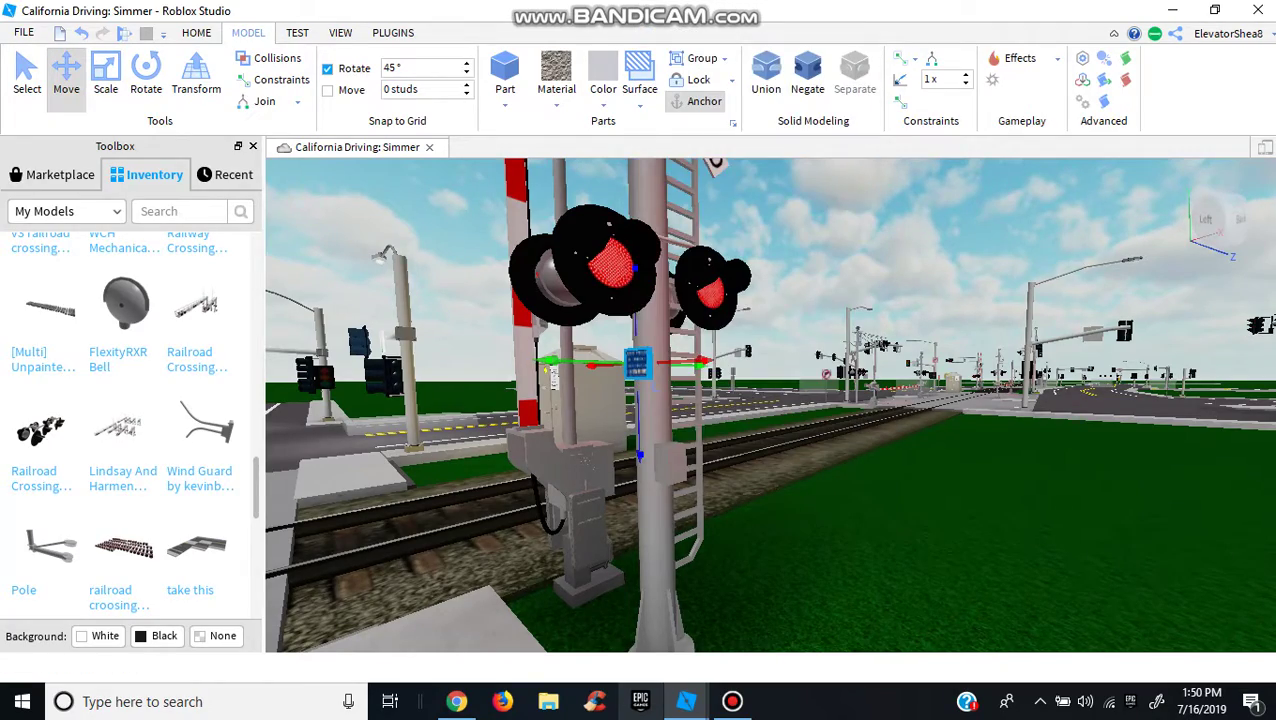
key(s)
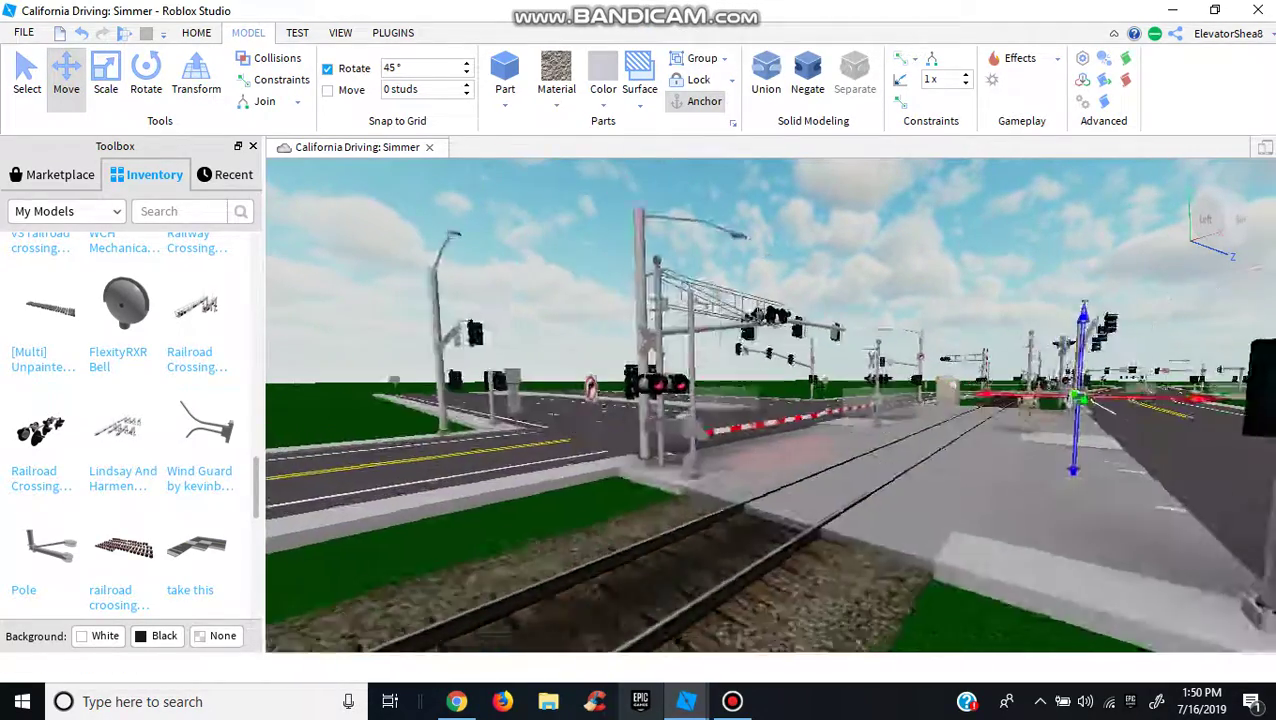
key(d)
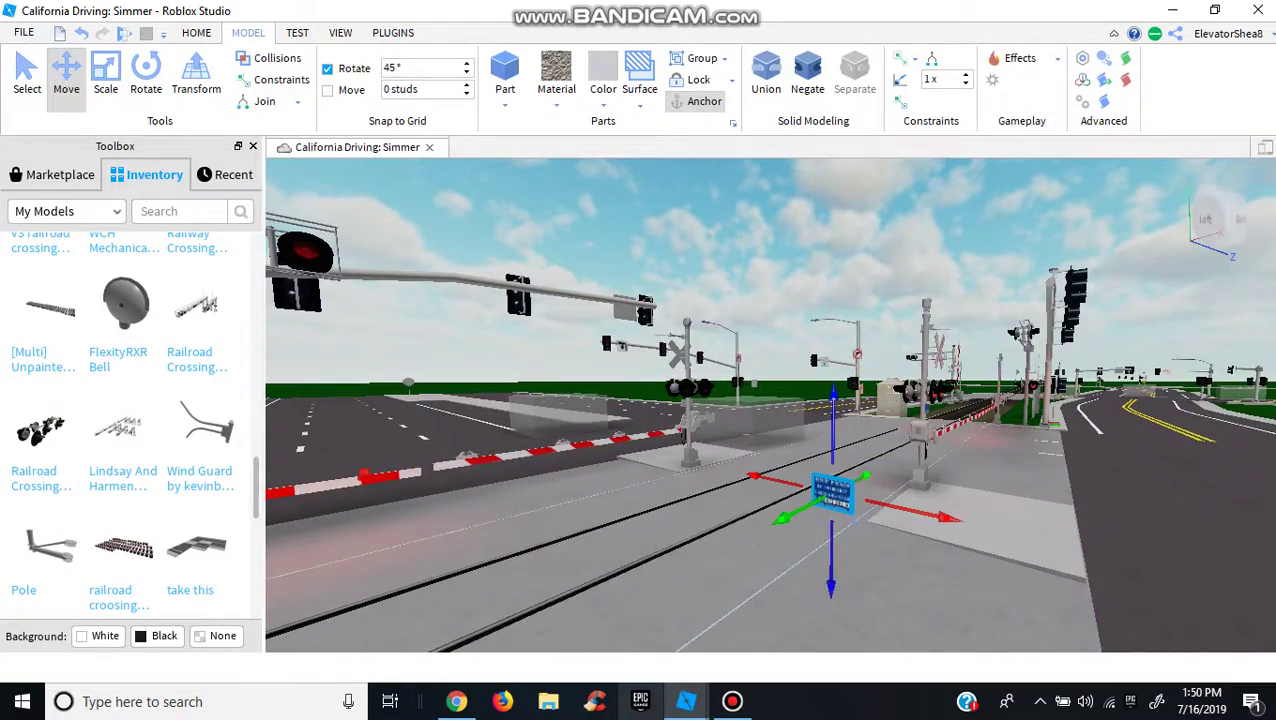
key(d)
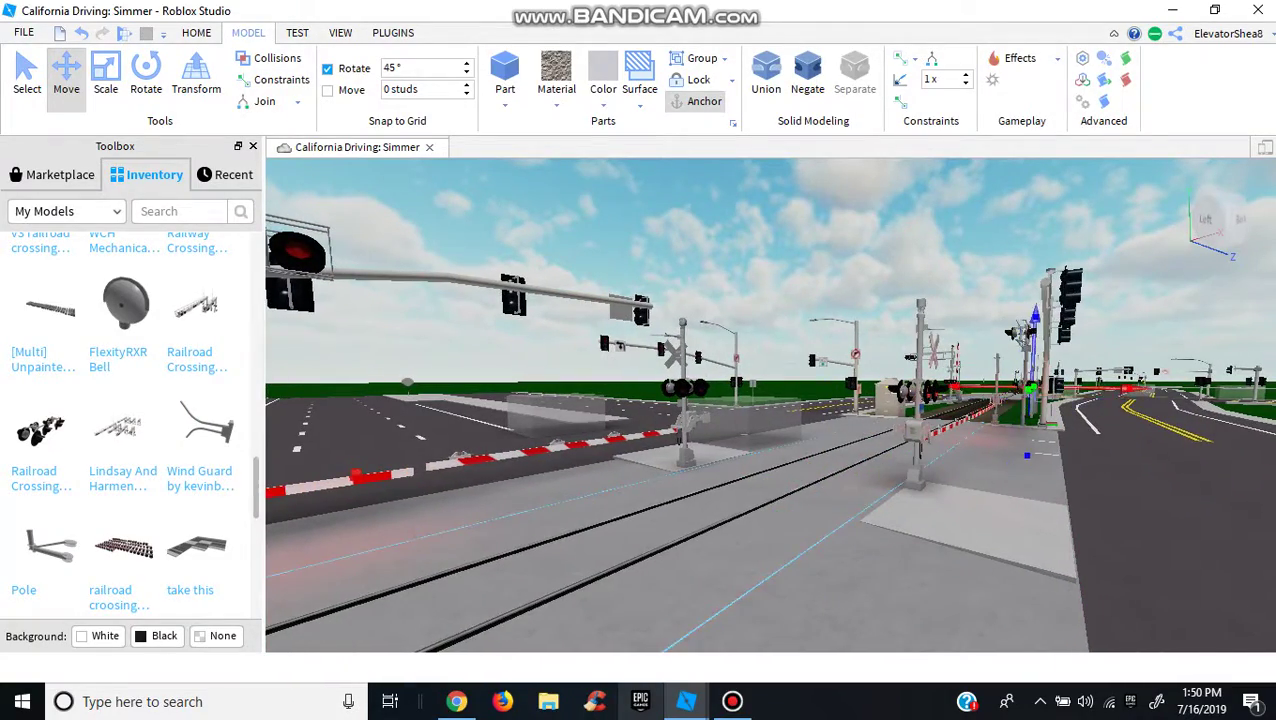
- Move the copied sign farther down the track to the cantilever signal beside the raised gate at the far crossing
key(w)
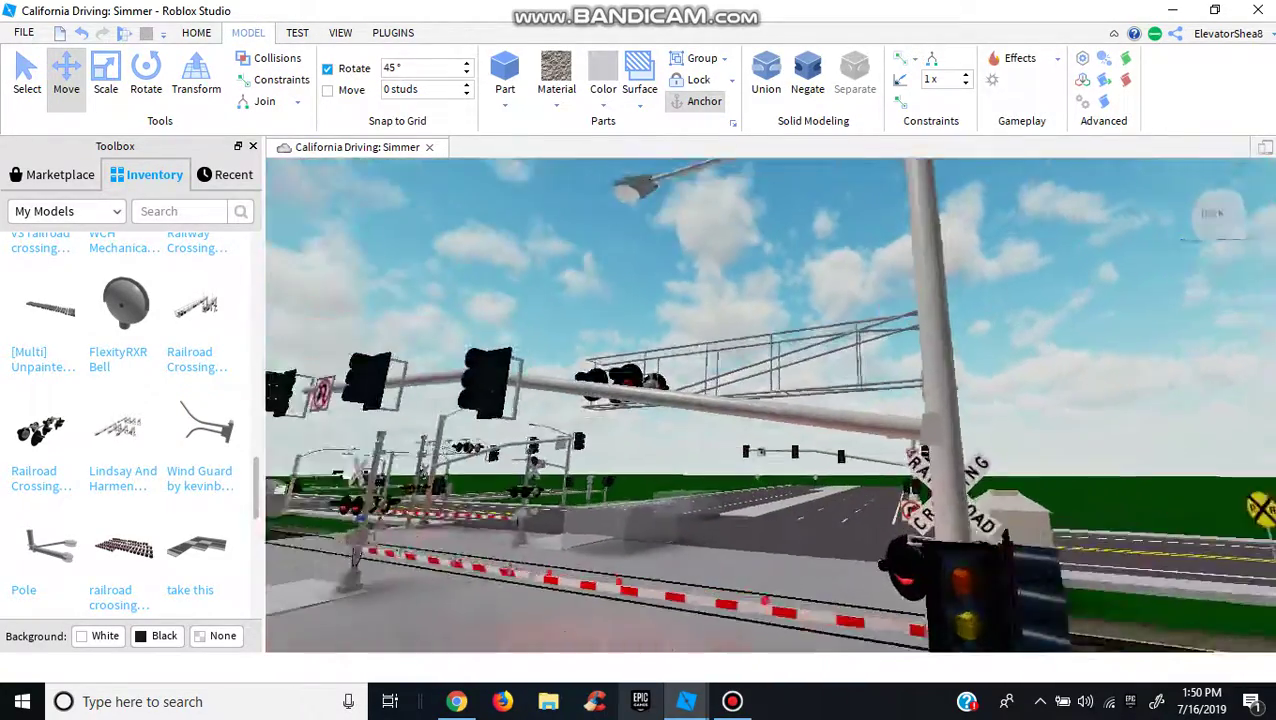
key(w)
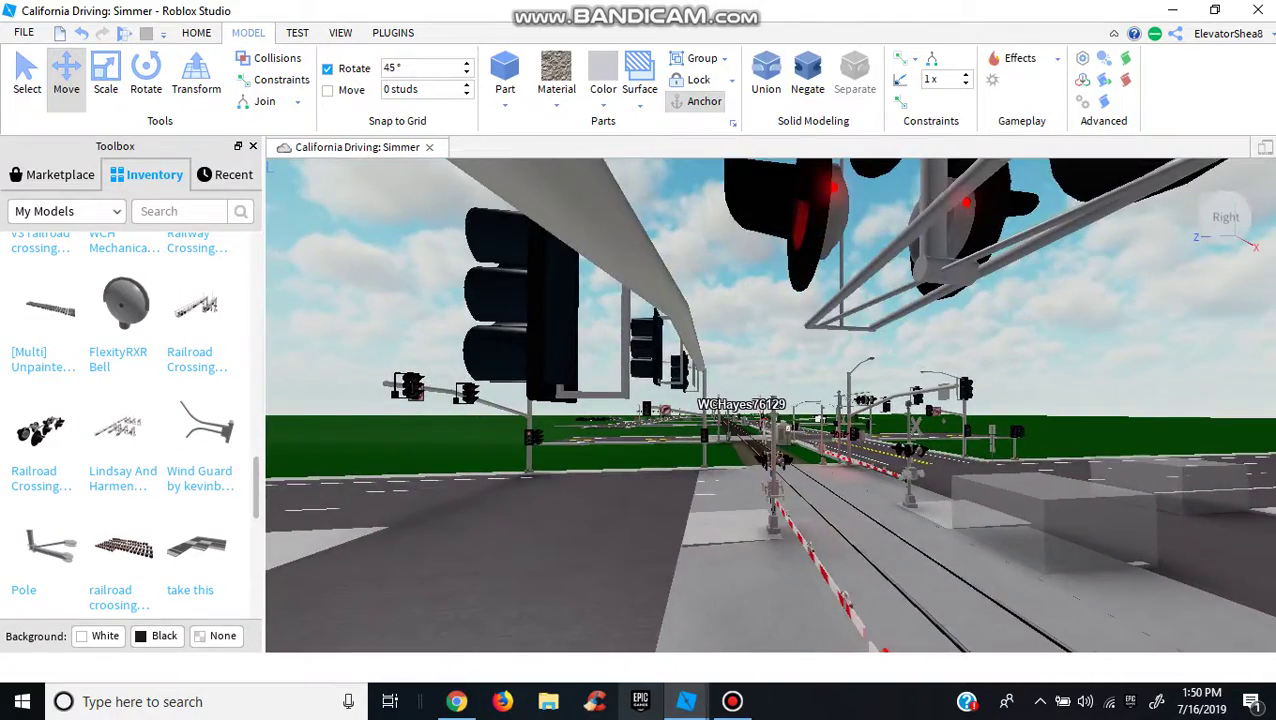
key(s)
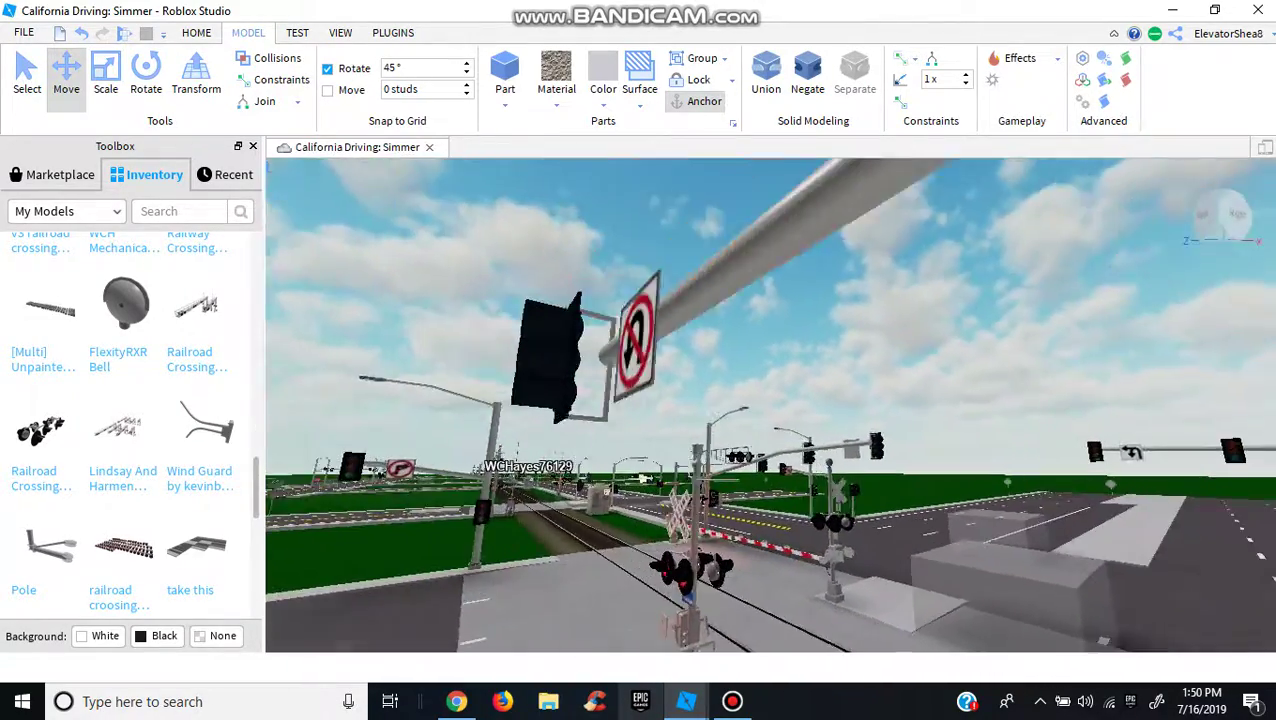
key(w)
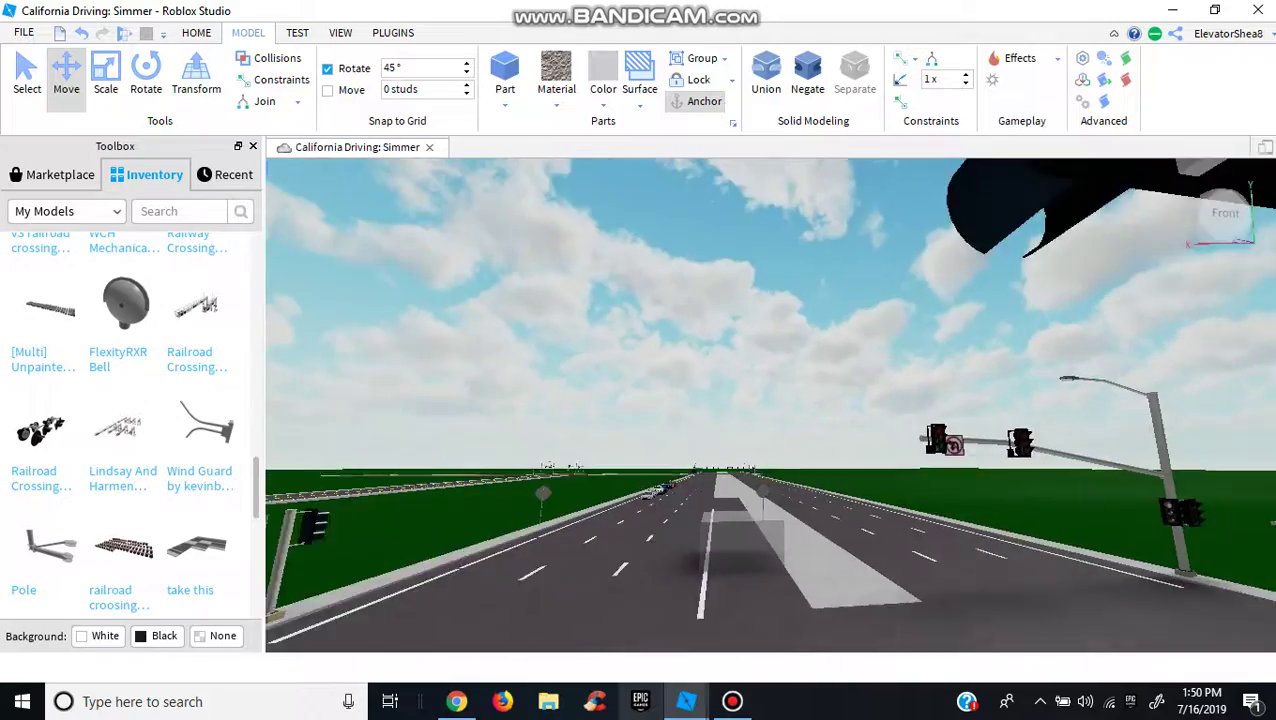
key(s)
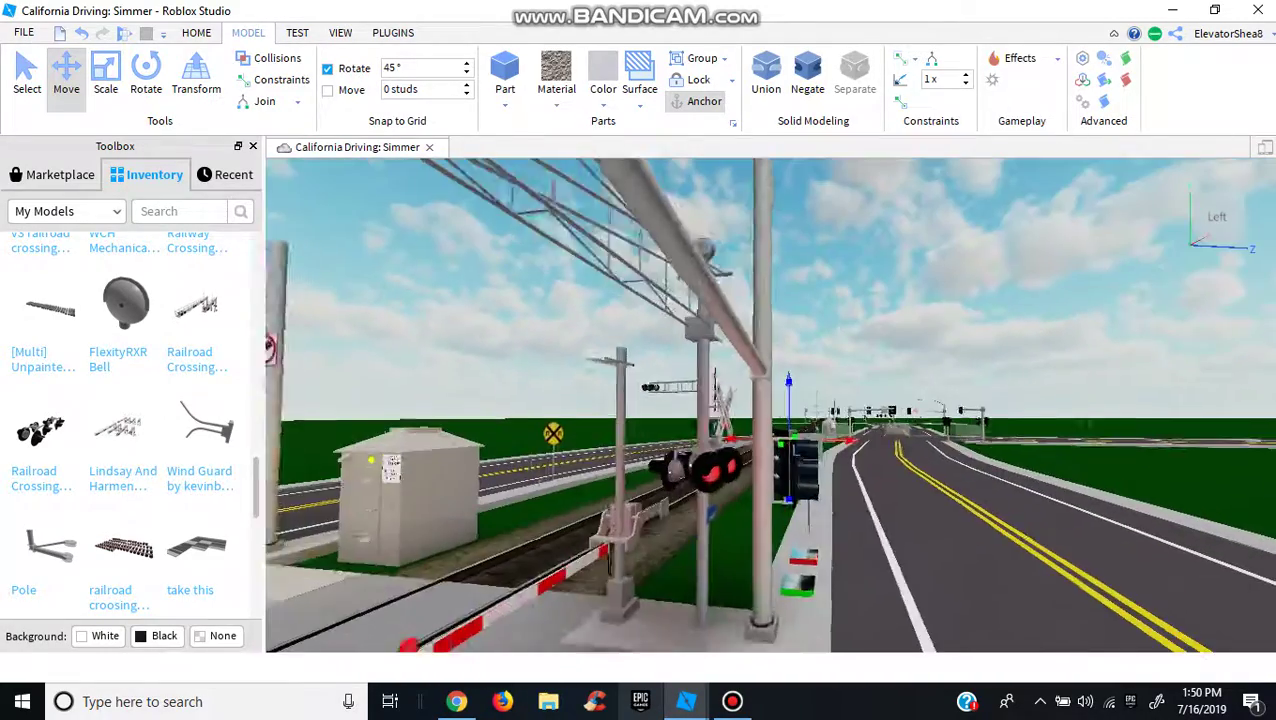
key(s)
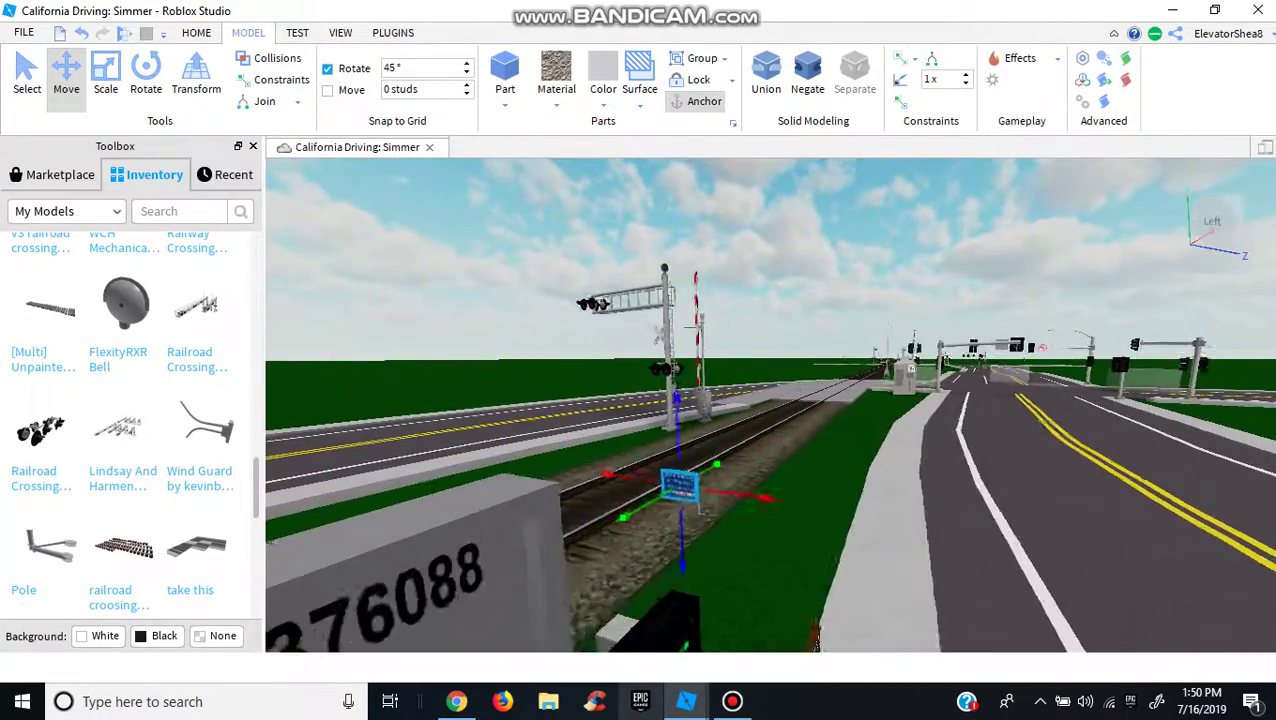
key(w)
key(w)
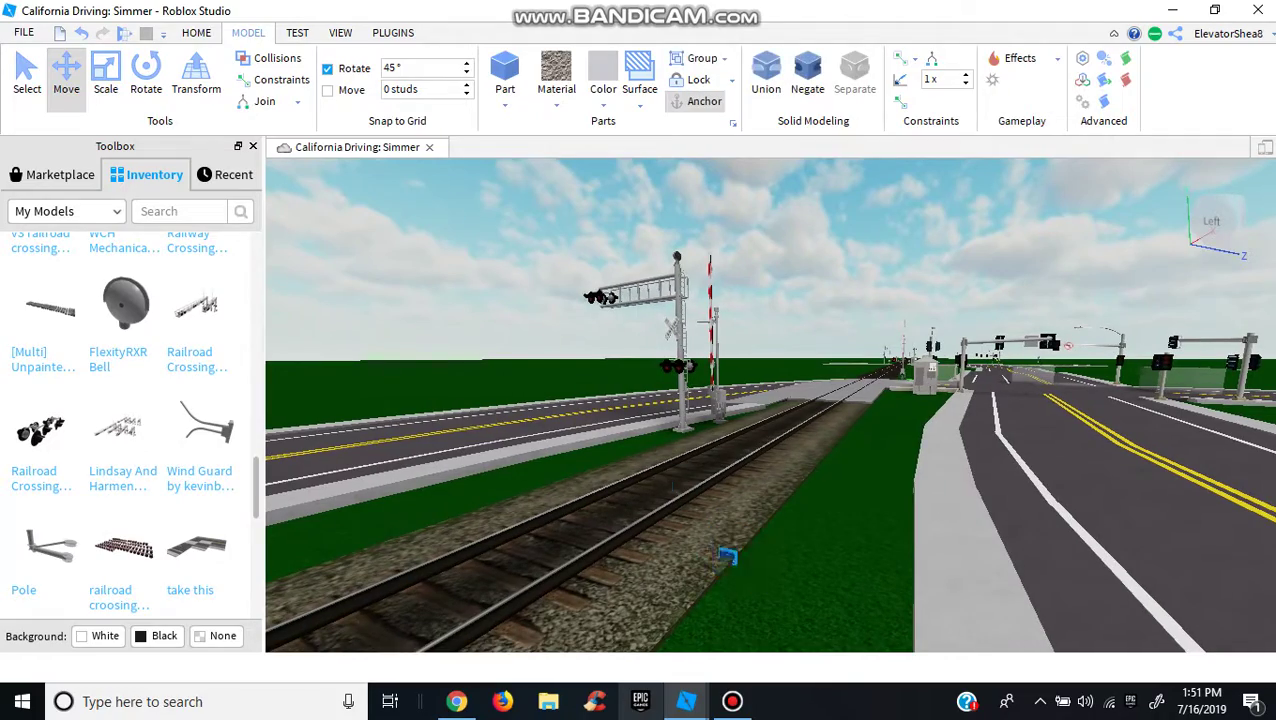
key(w)
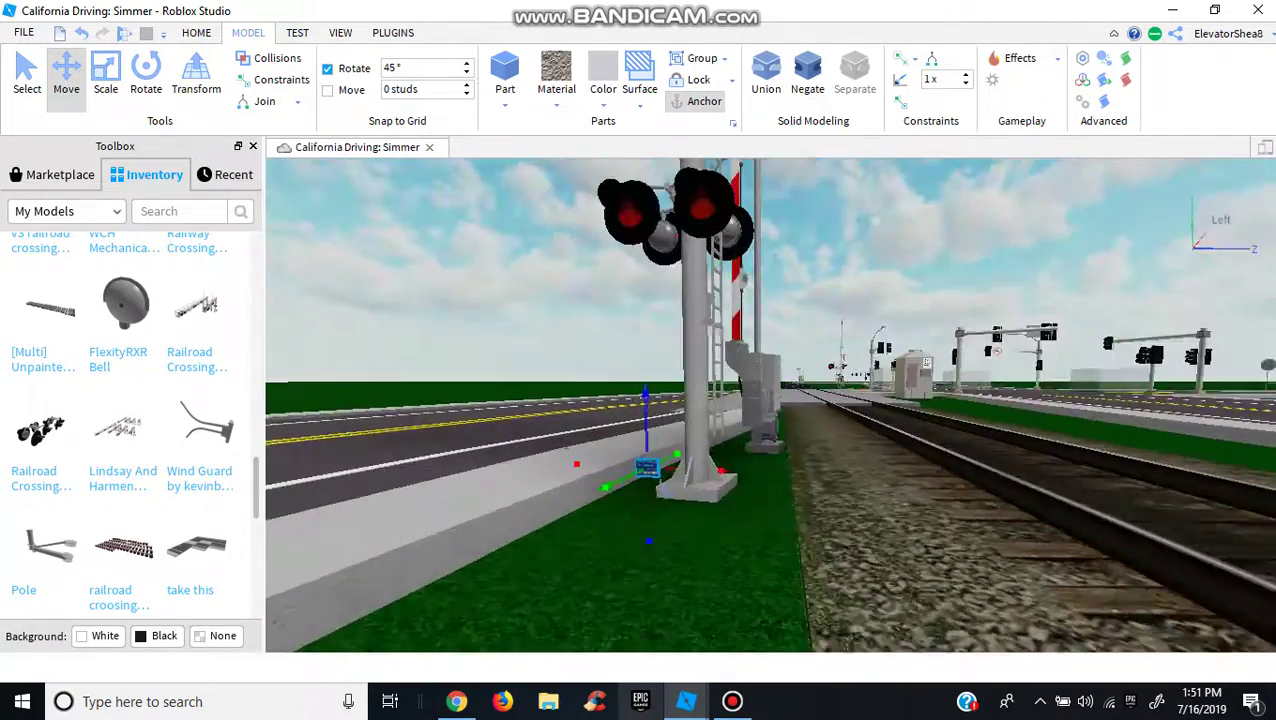
- Turn the sign toward the road and mount it on the far cantilever pole just below the flashing lights
key(w)
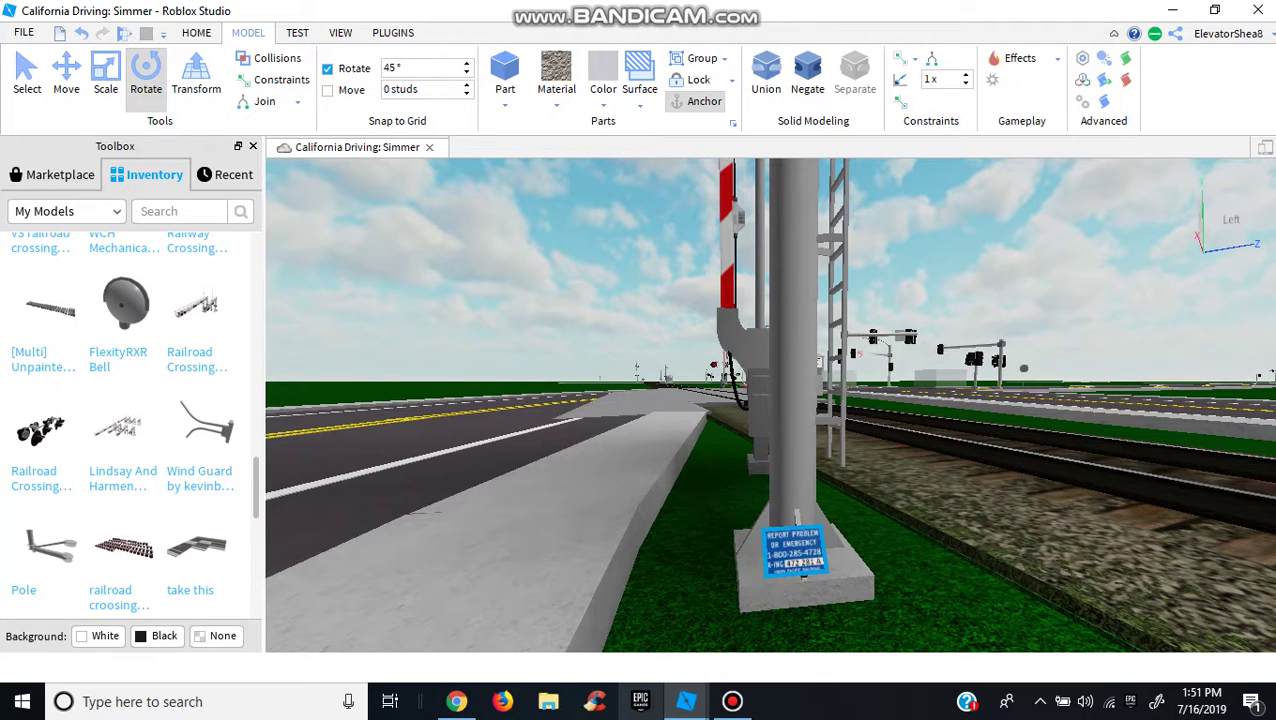
key(w)
key(ctrl+2)
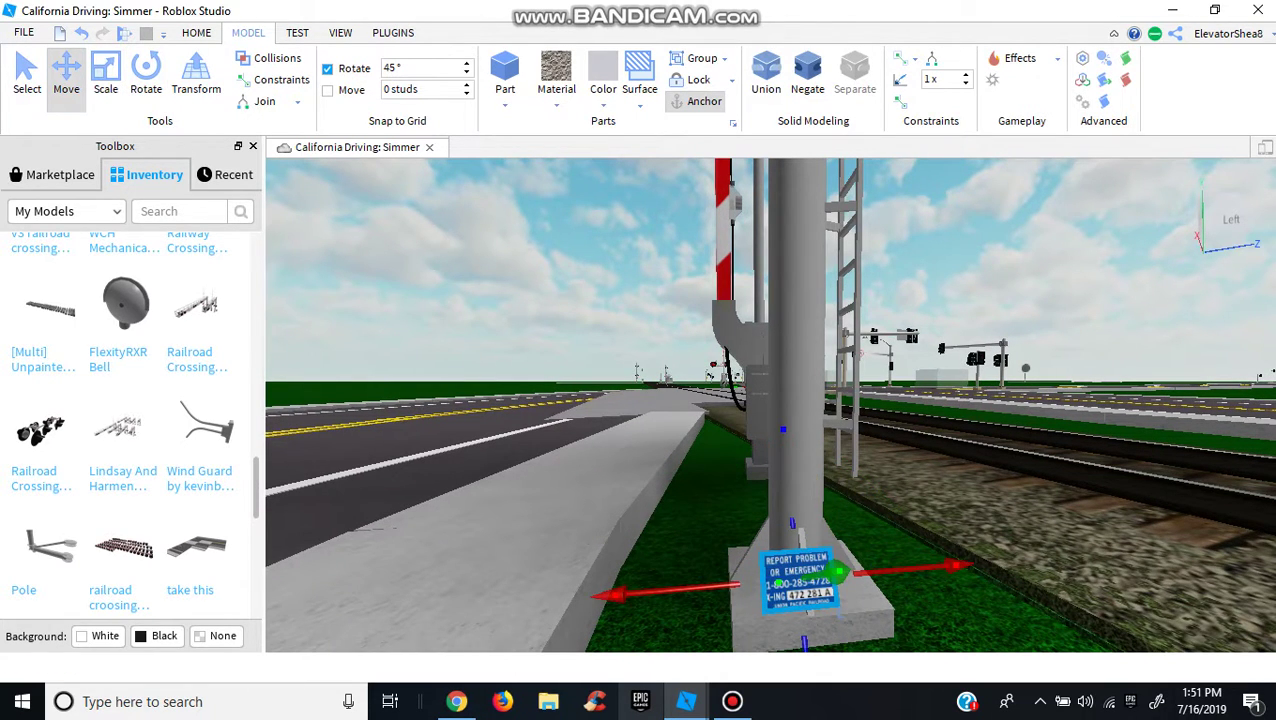
key(ctrl+z)
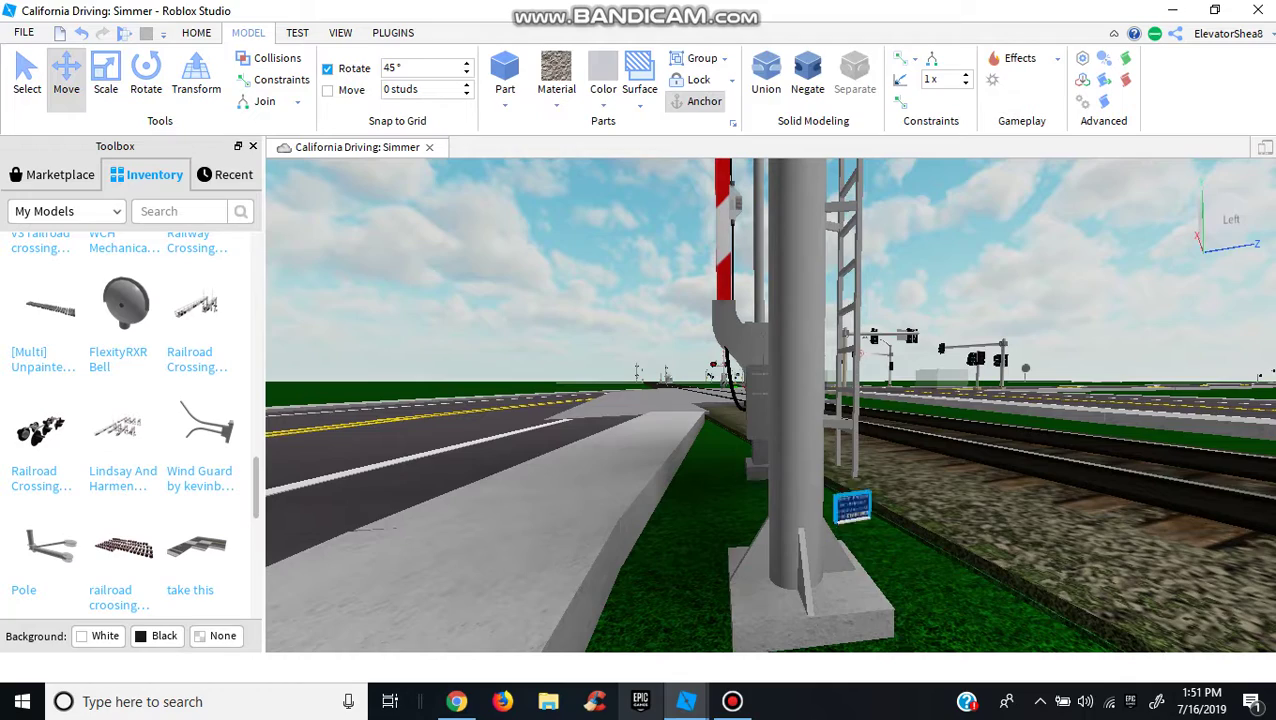
key(s)
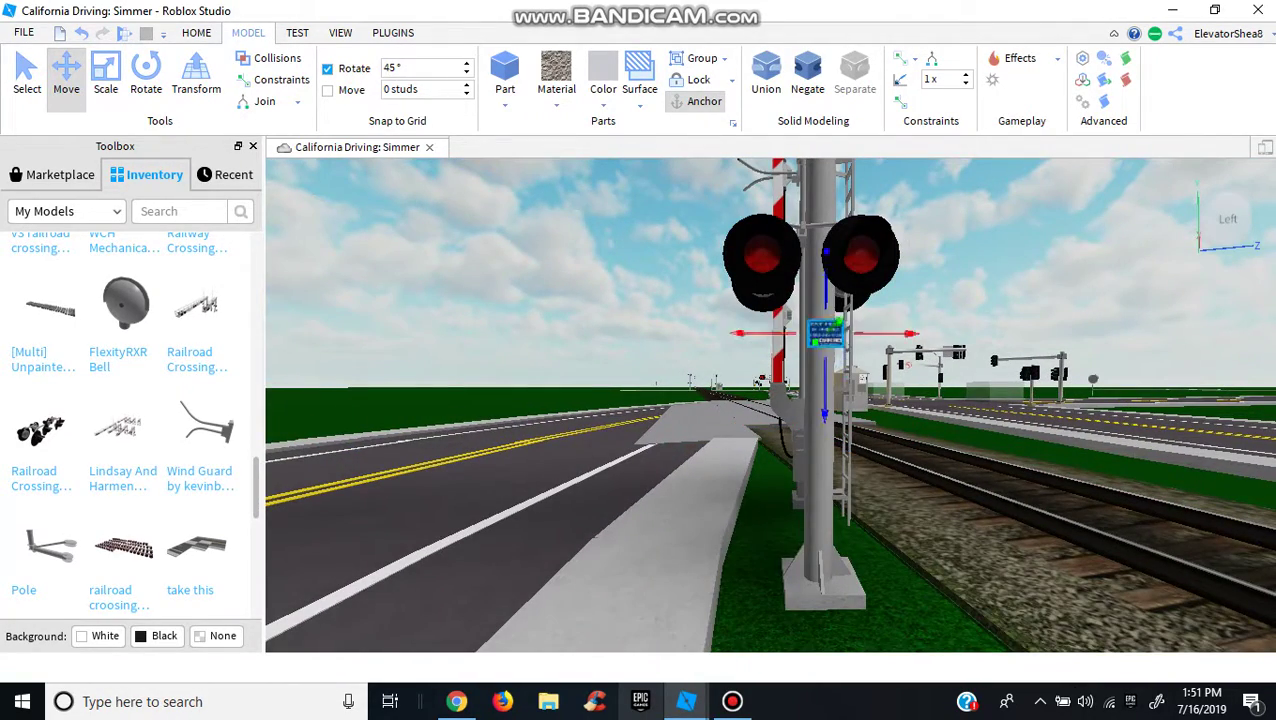
key(s)
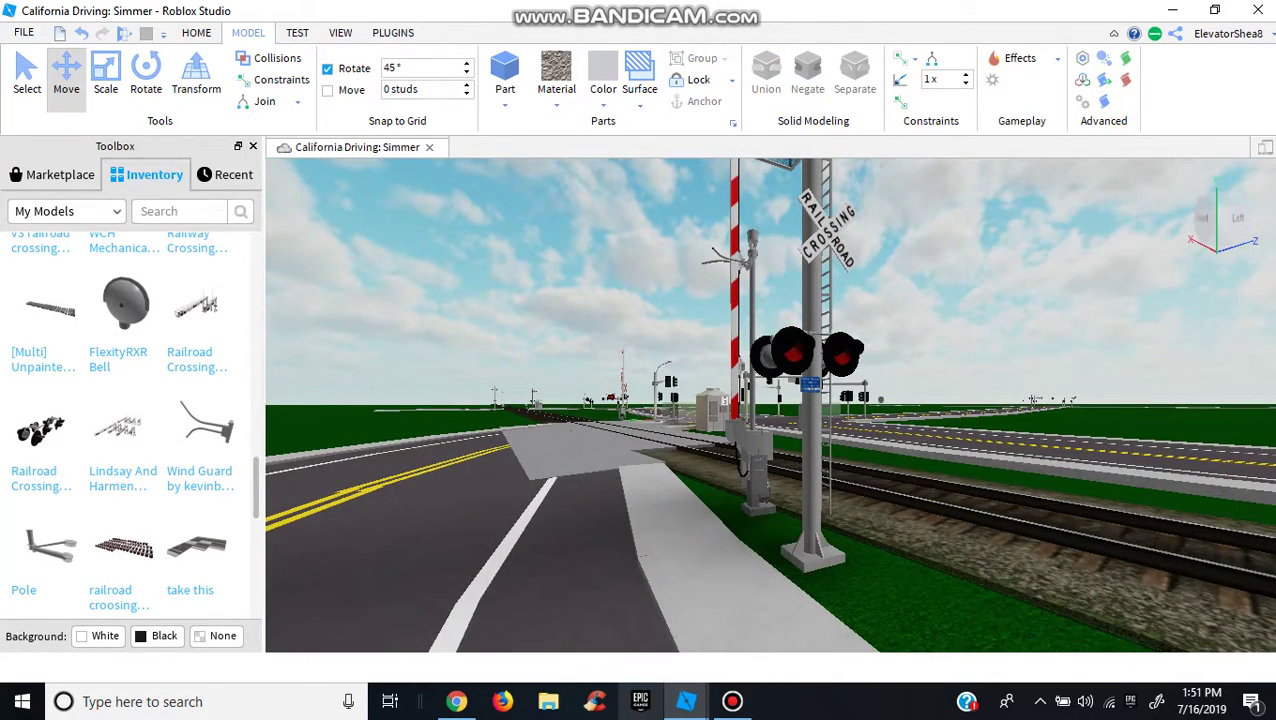
- Copy the sign from the far cantilever pole and paste it for the raised-gate signal farther along the track
key(w)
right_click(840, 440)
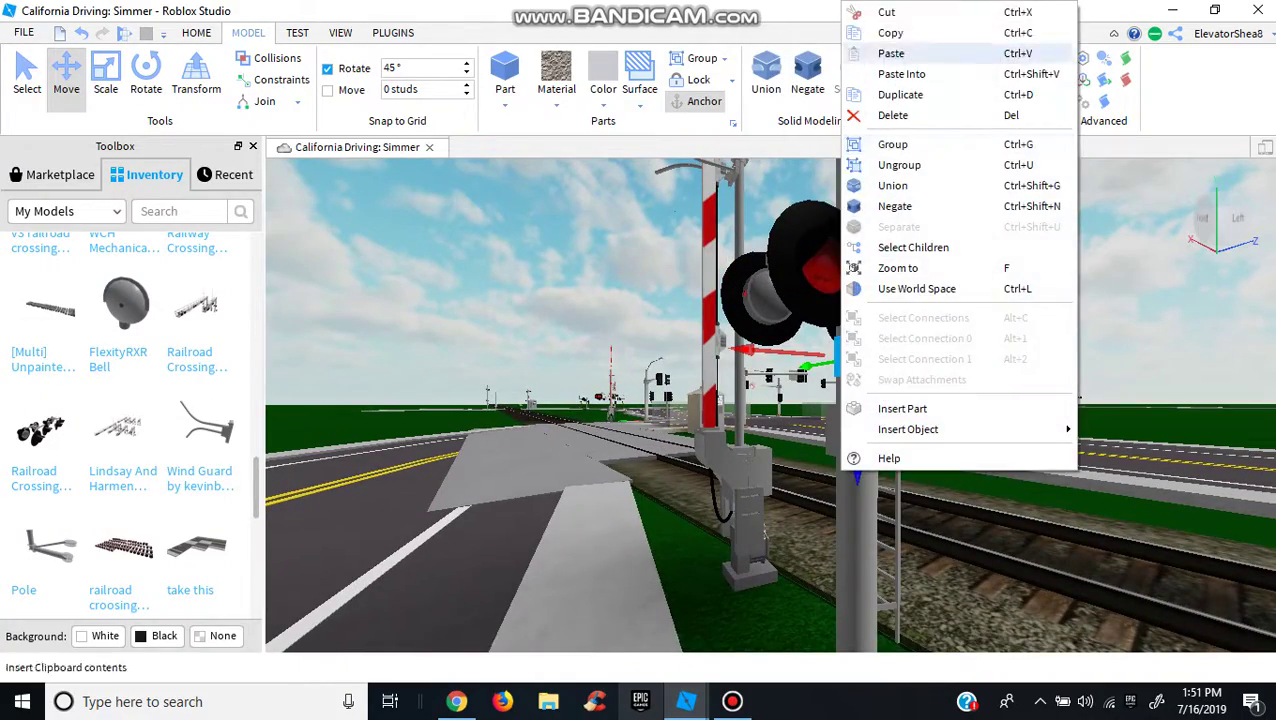
click(883, 282)
key(w)
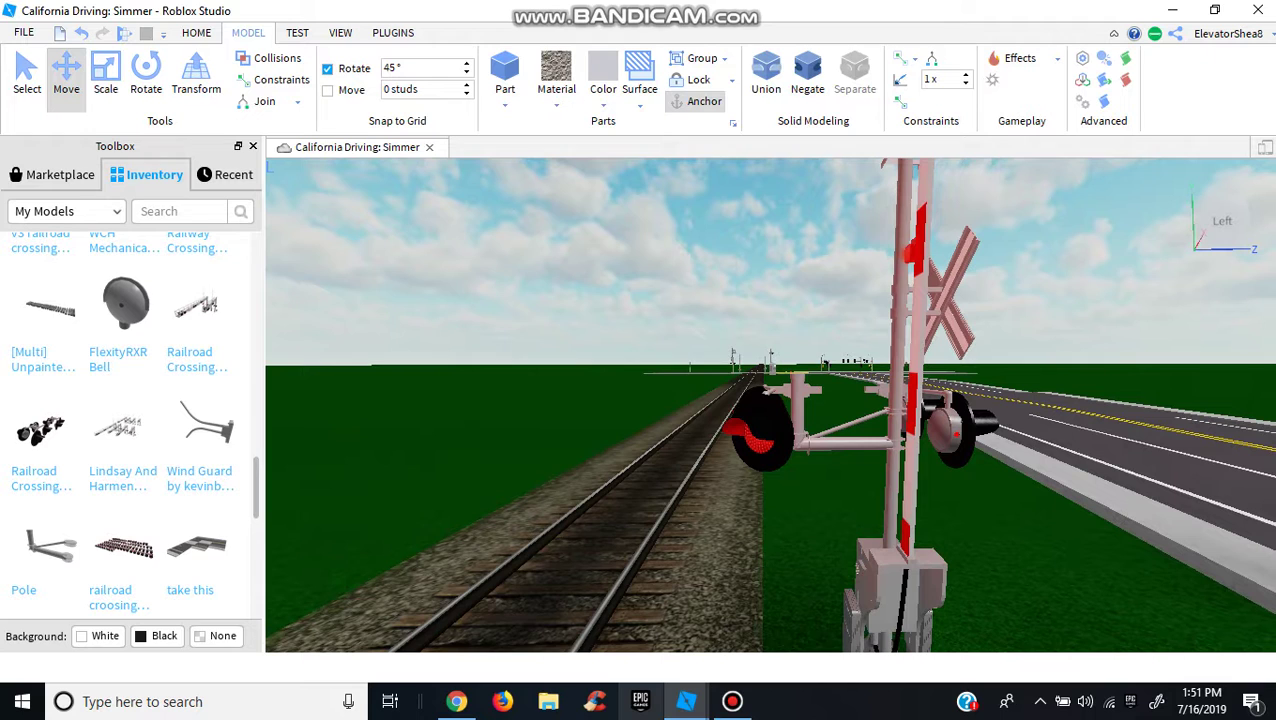
key(w)
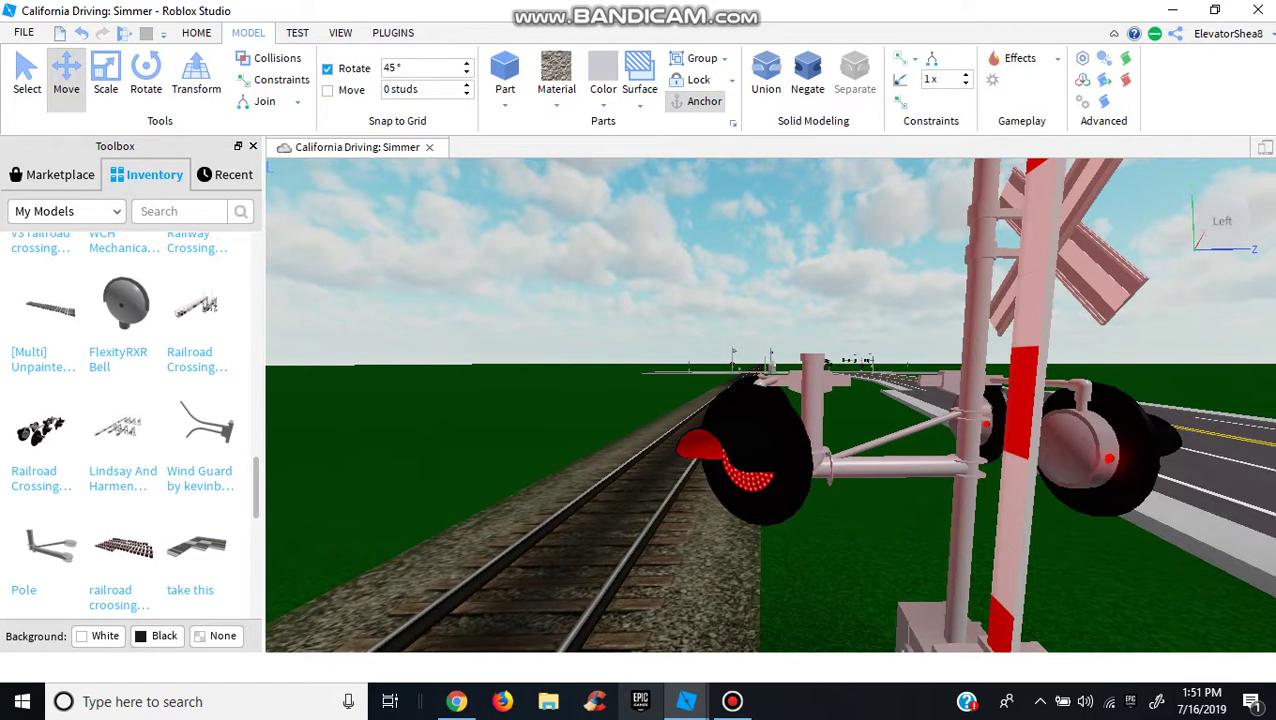
right_click(727, 474)
click(780, 51)
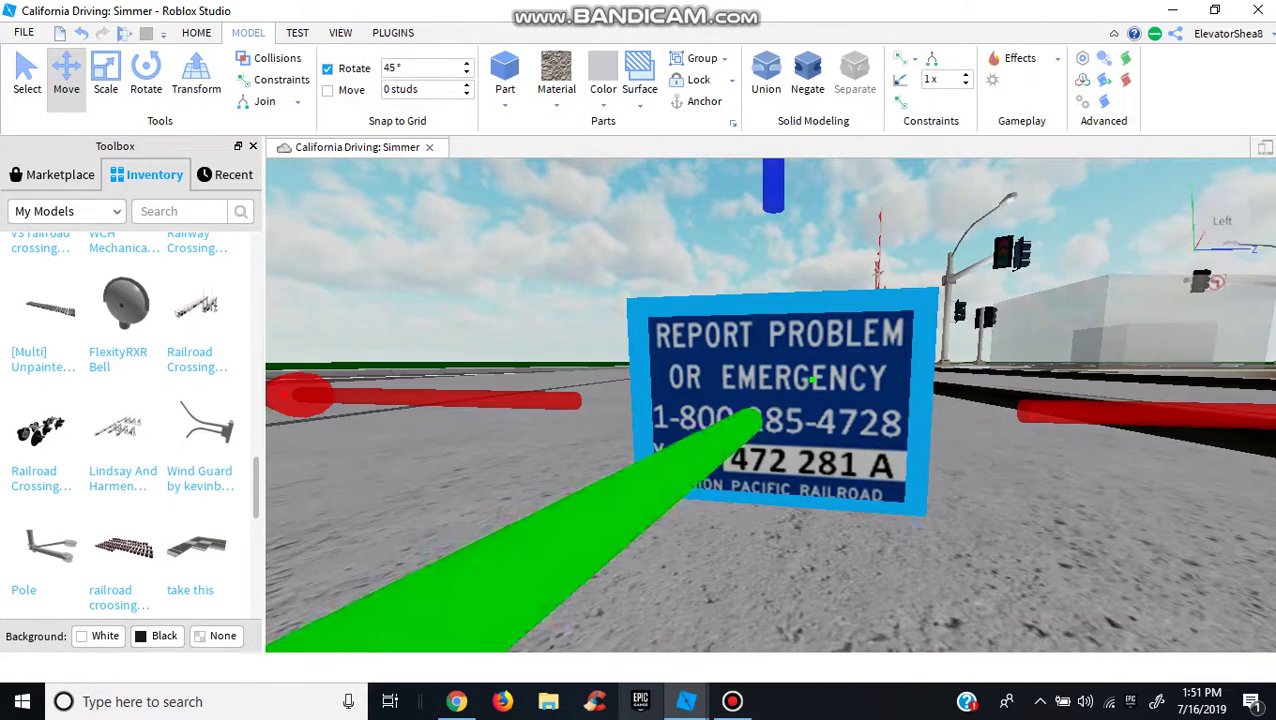
- Move the pasted emergency sign along the track and across the road to the signal with the raised gate
key(s)
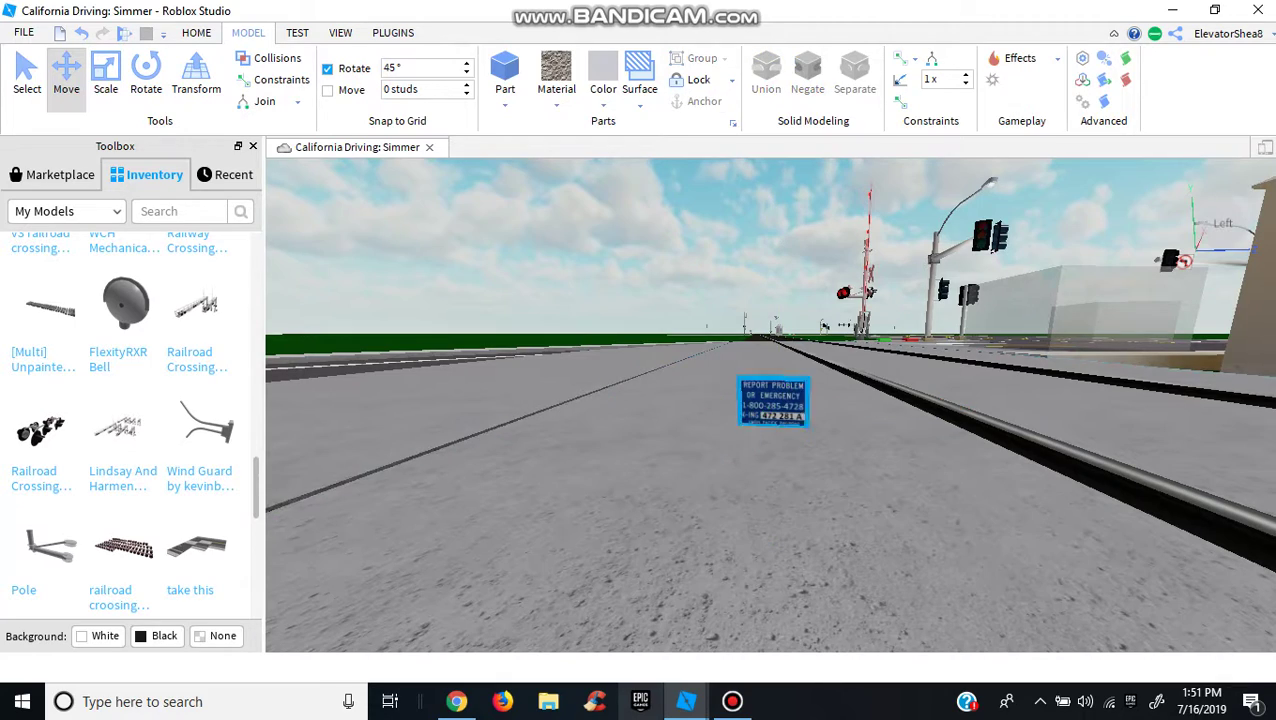
key(w)
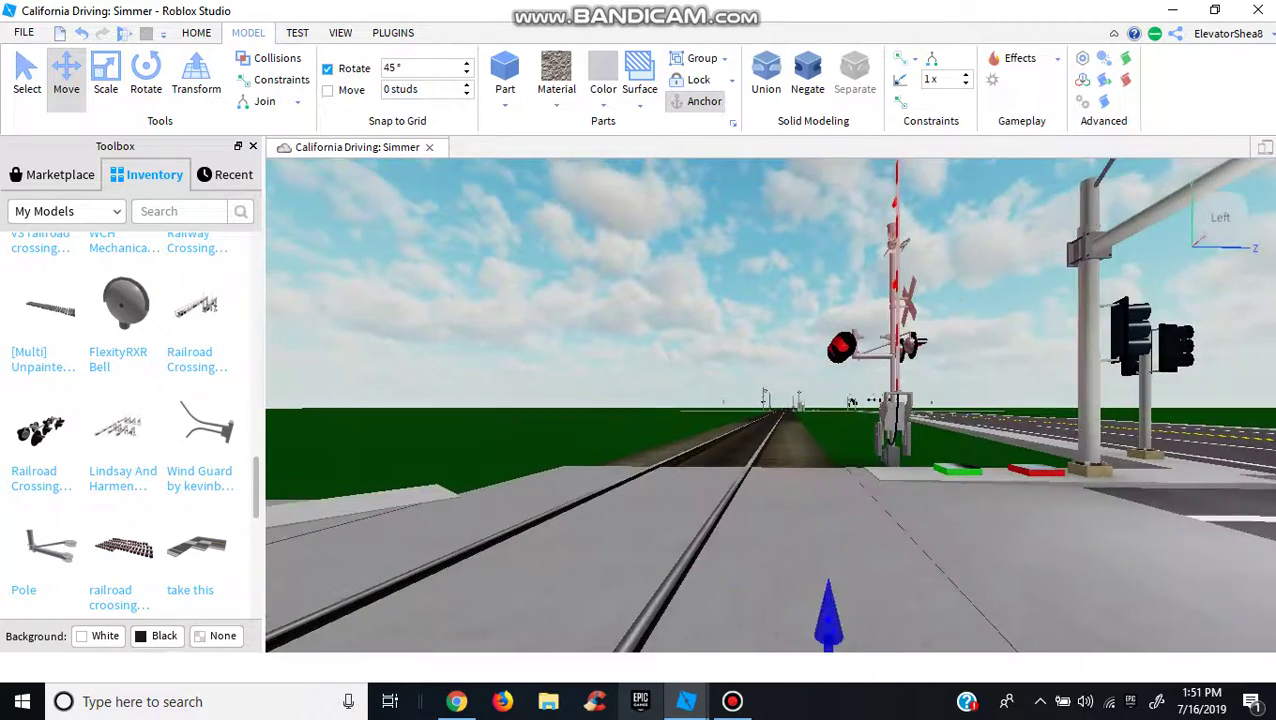
key(d)
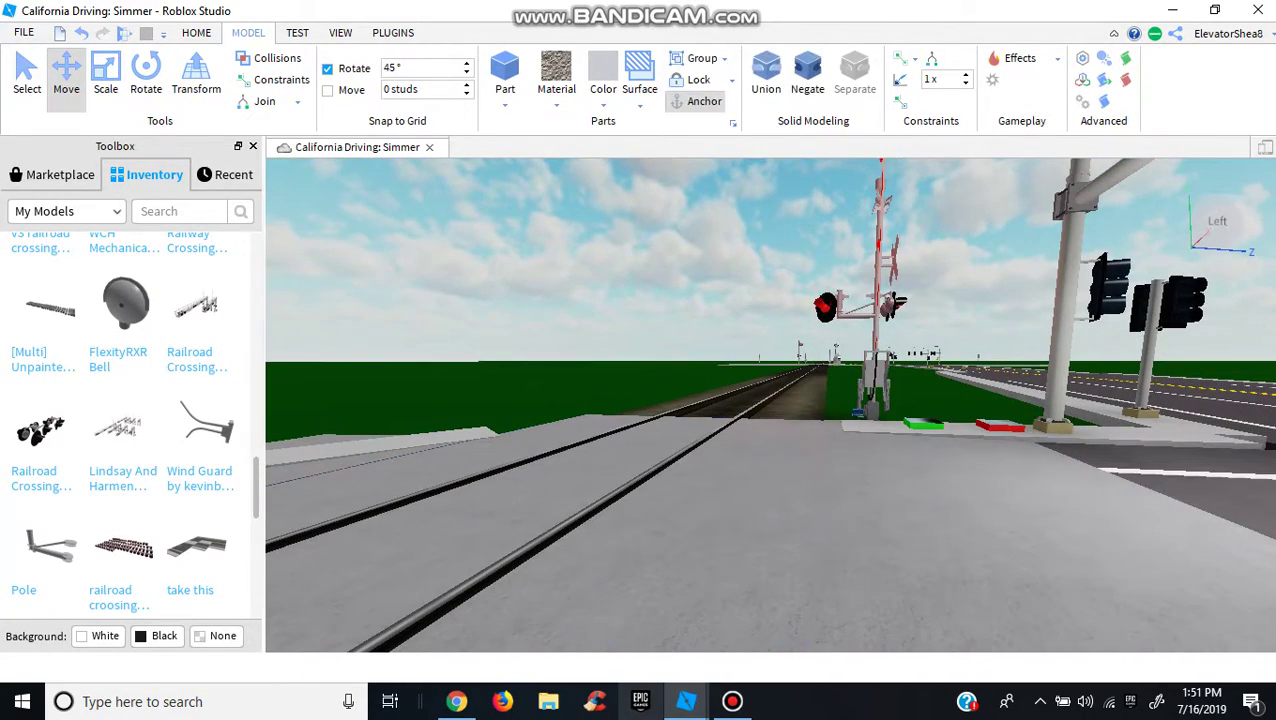
key(w)
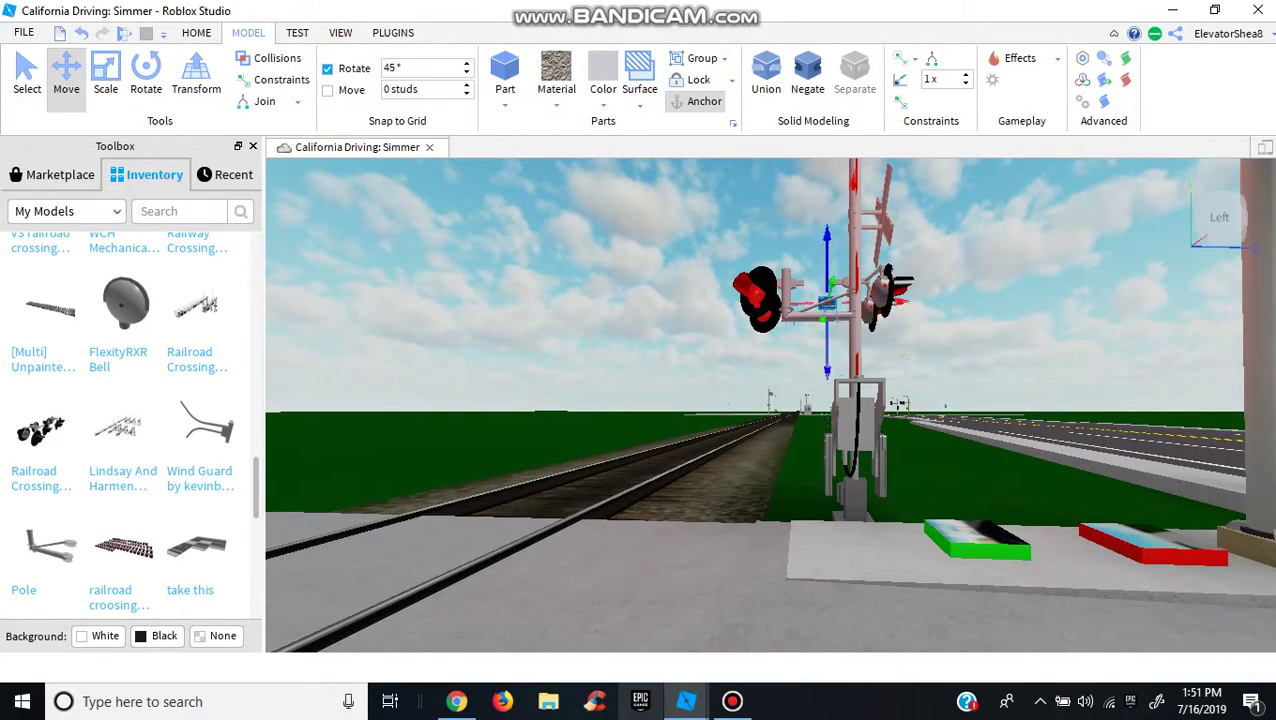
key(w)
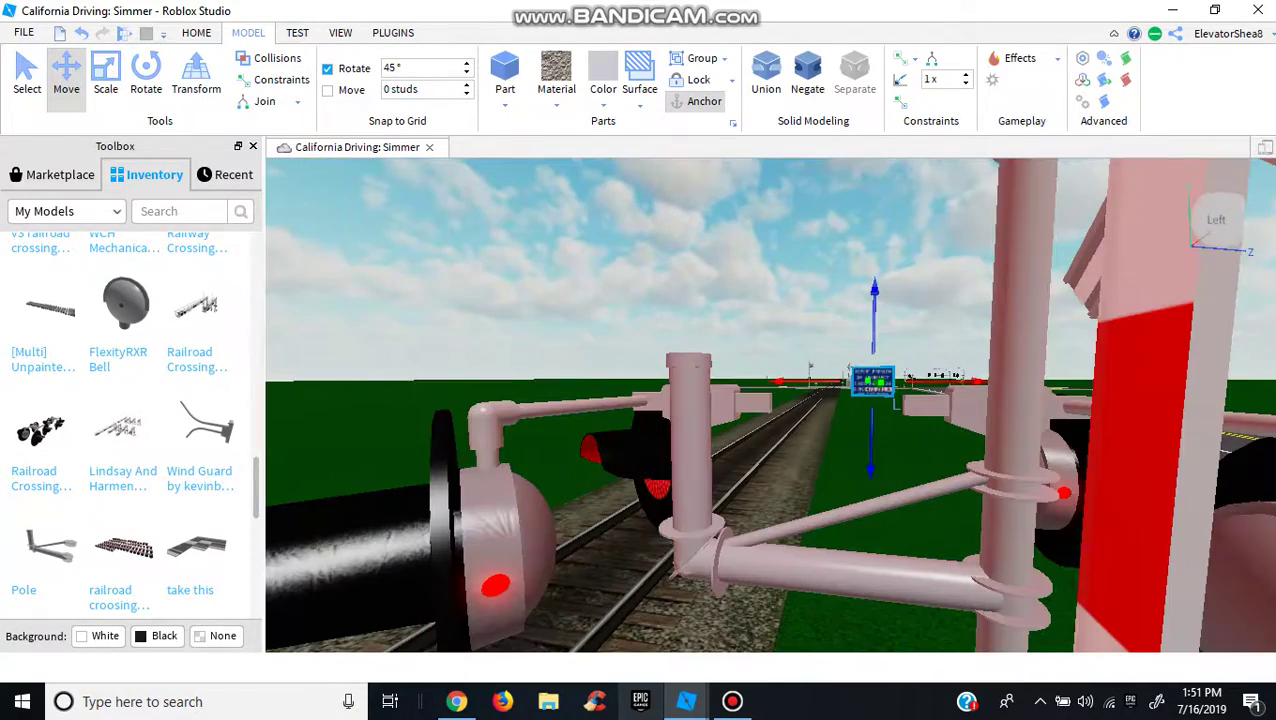
- Mount the sign on the raised-gate signal's pole, between the crossbuck and the flashing lights
key(w)
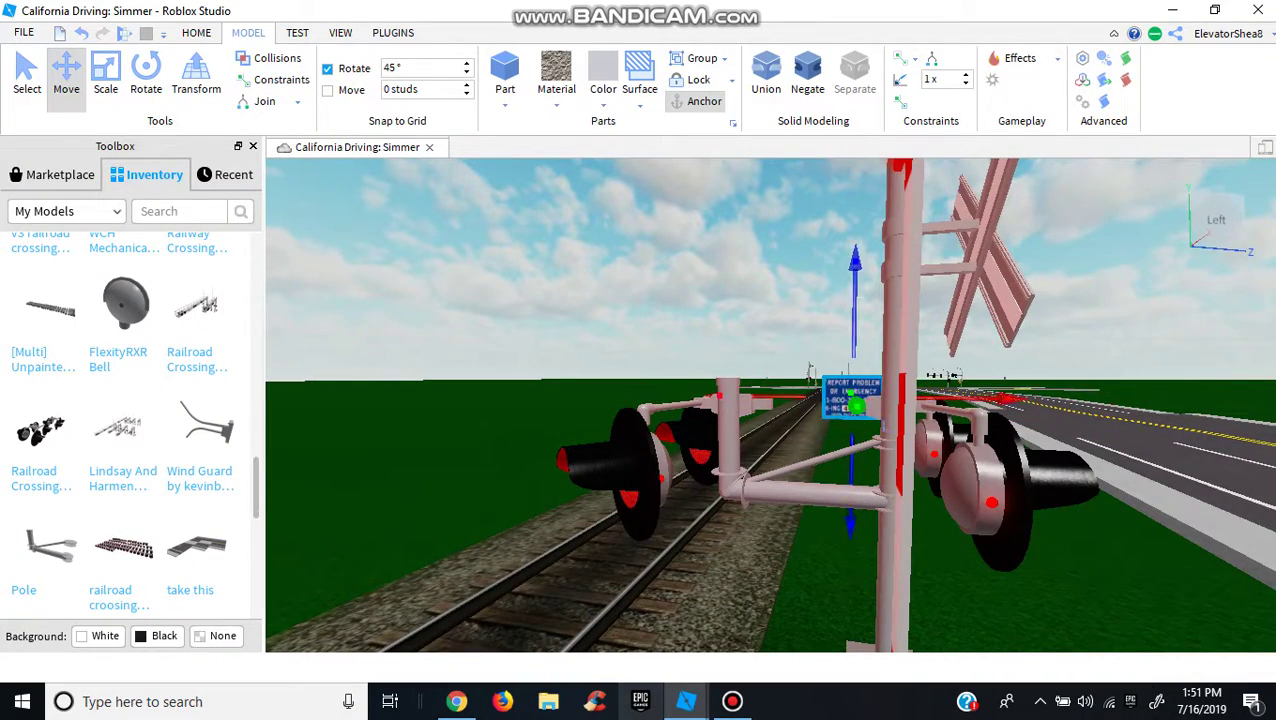
key(w)
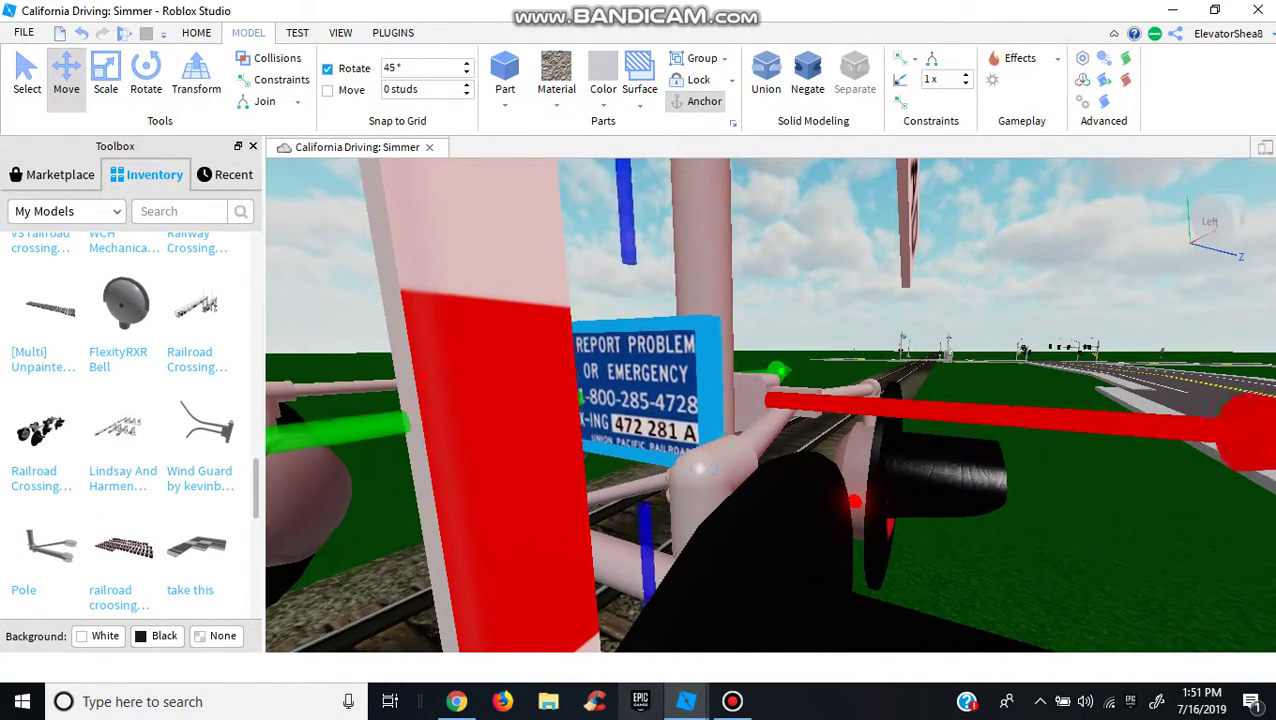
key(s)
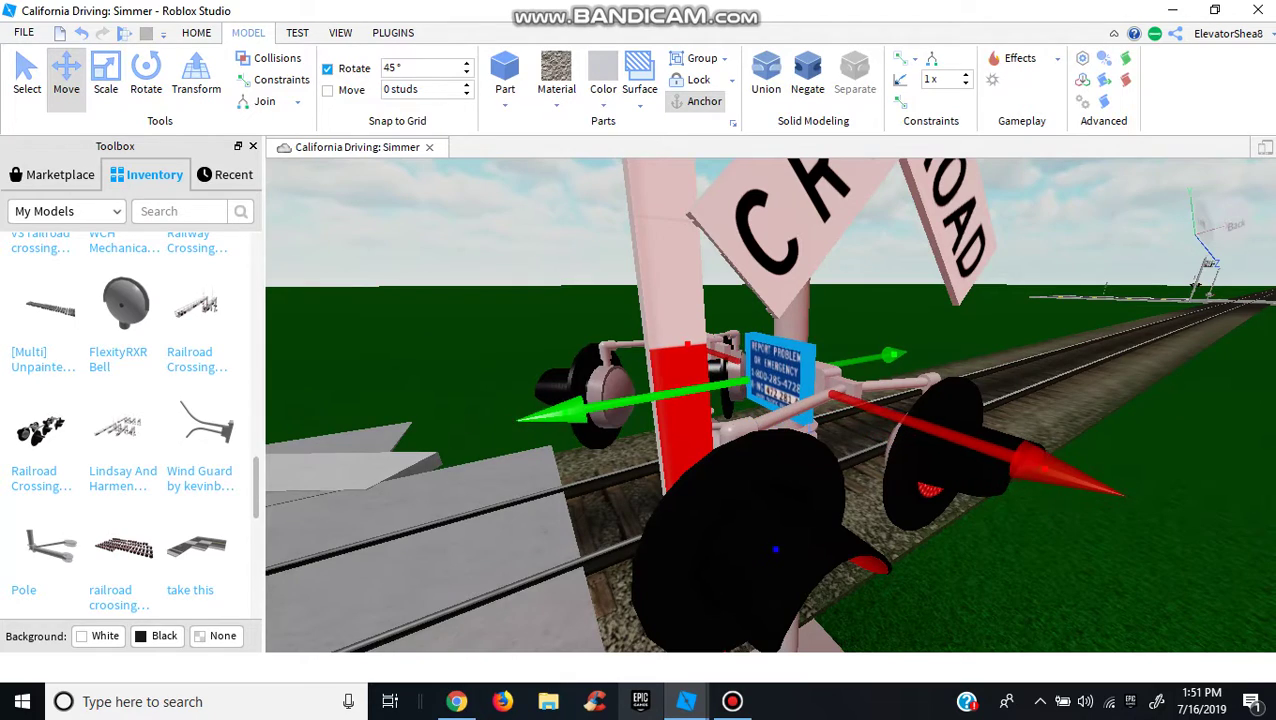
key(s)
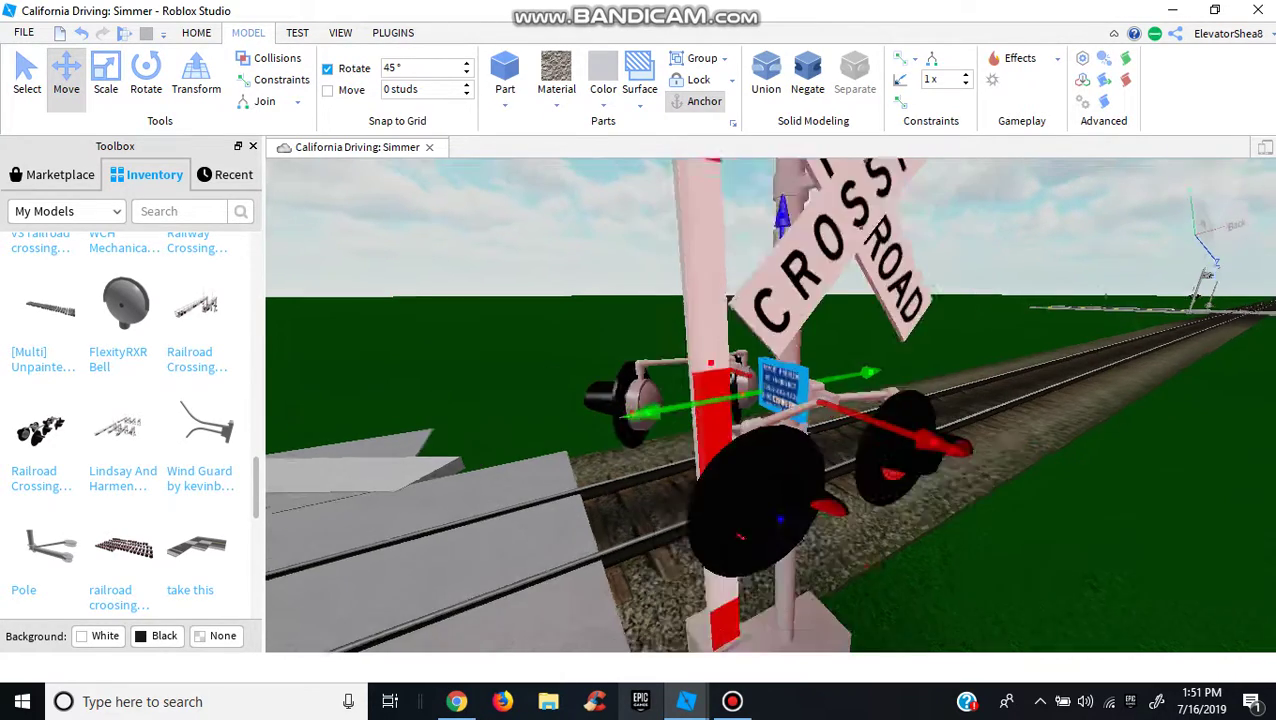
right_drag(770, 400, 900, 400)
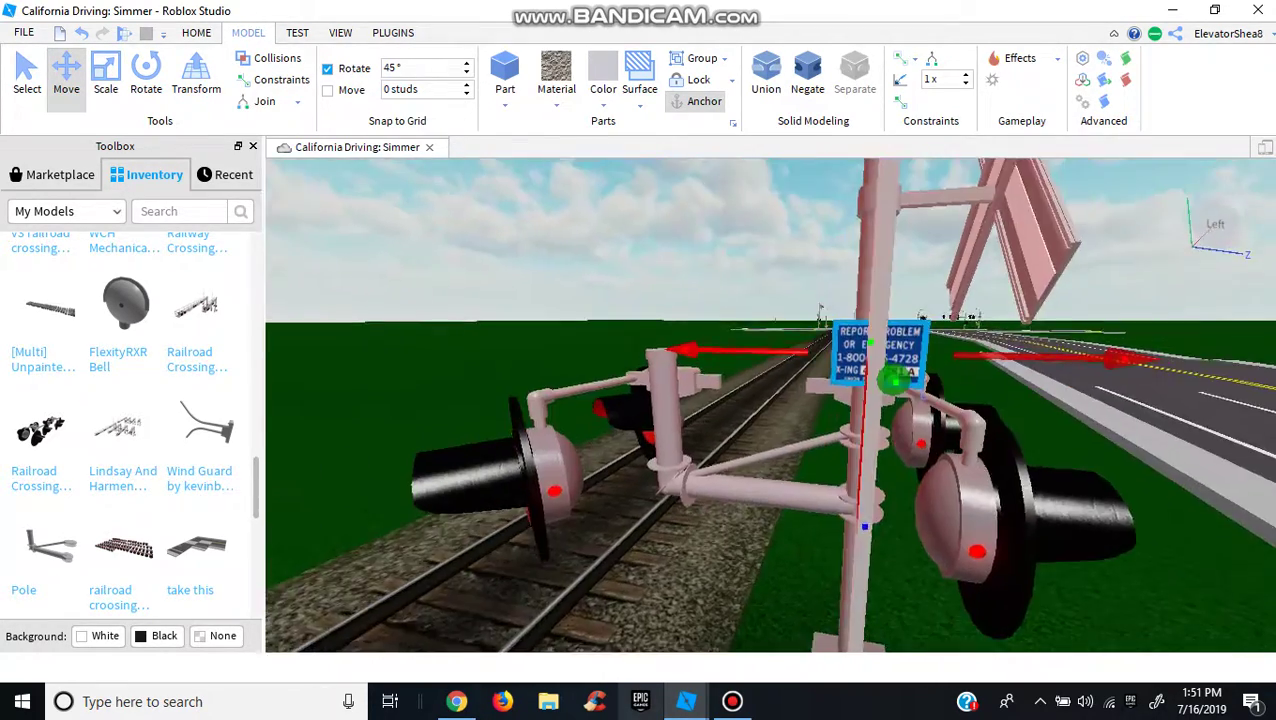
key(w)
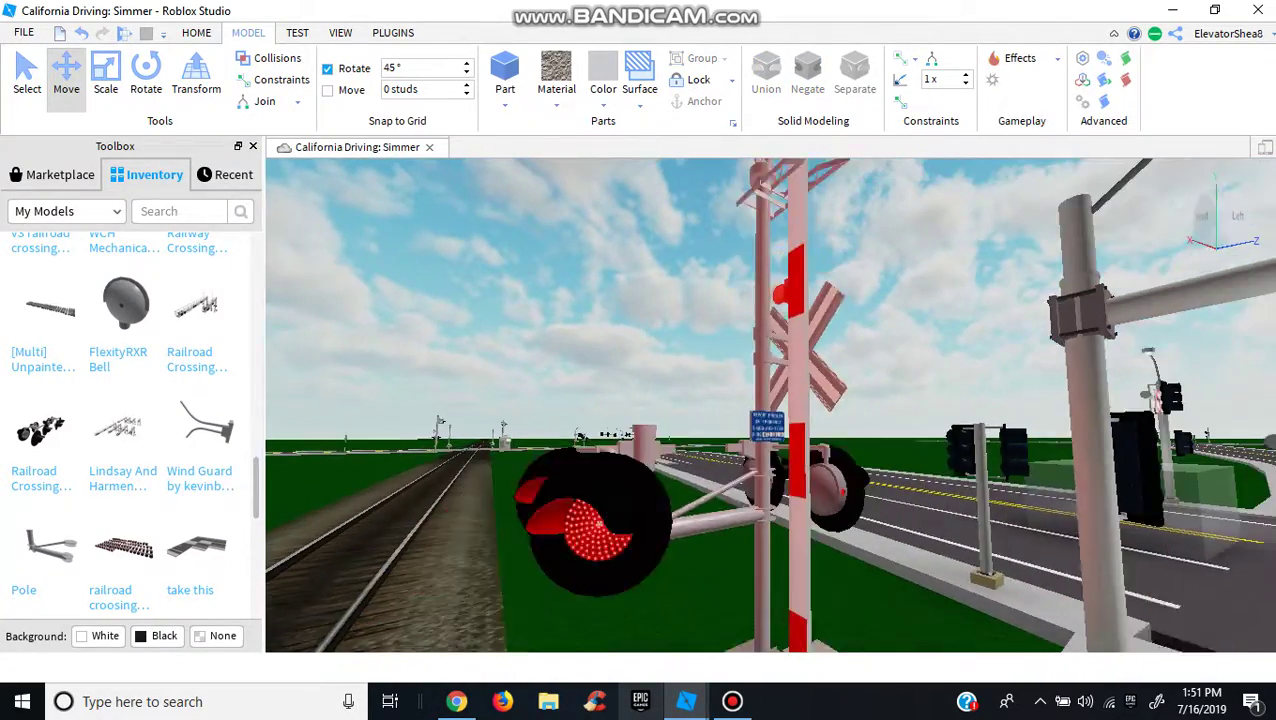
- Copy the emergency sign from the raised-gate signal's pole and paste a duplicate for the next crossing
right_drag(770, 400, 980, 400)
key(d)
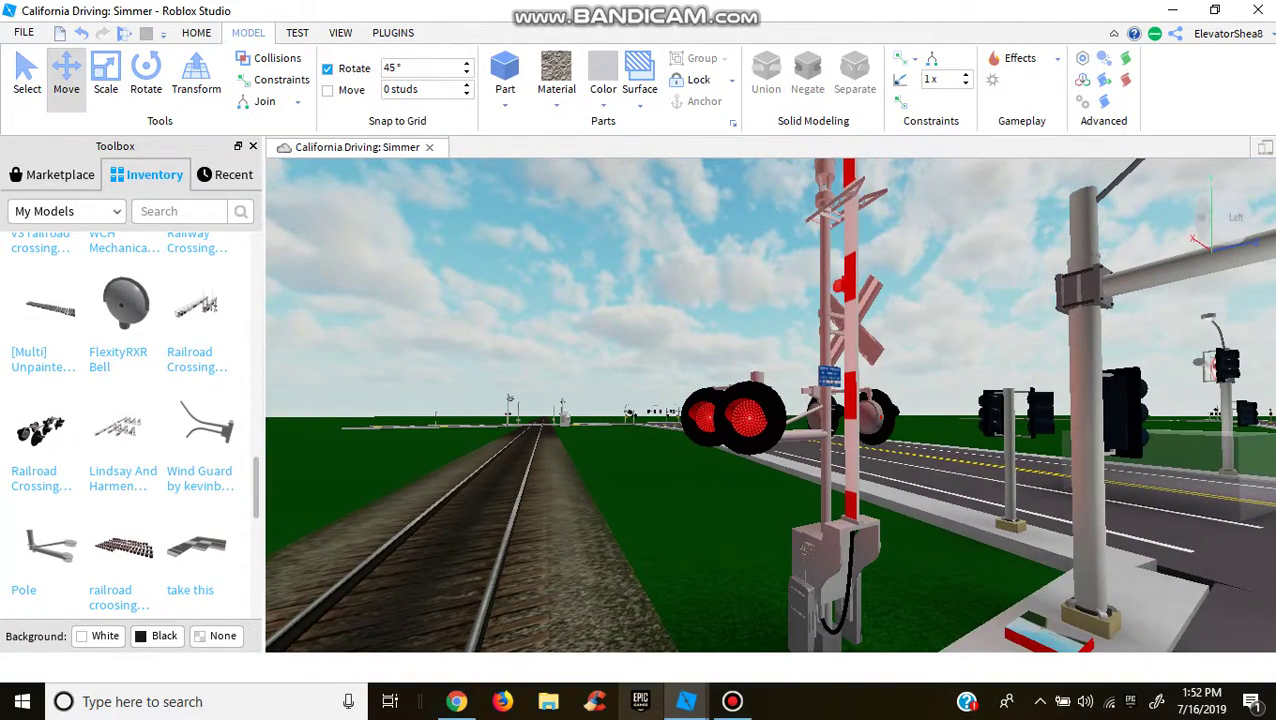
key(w)
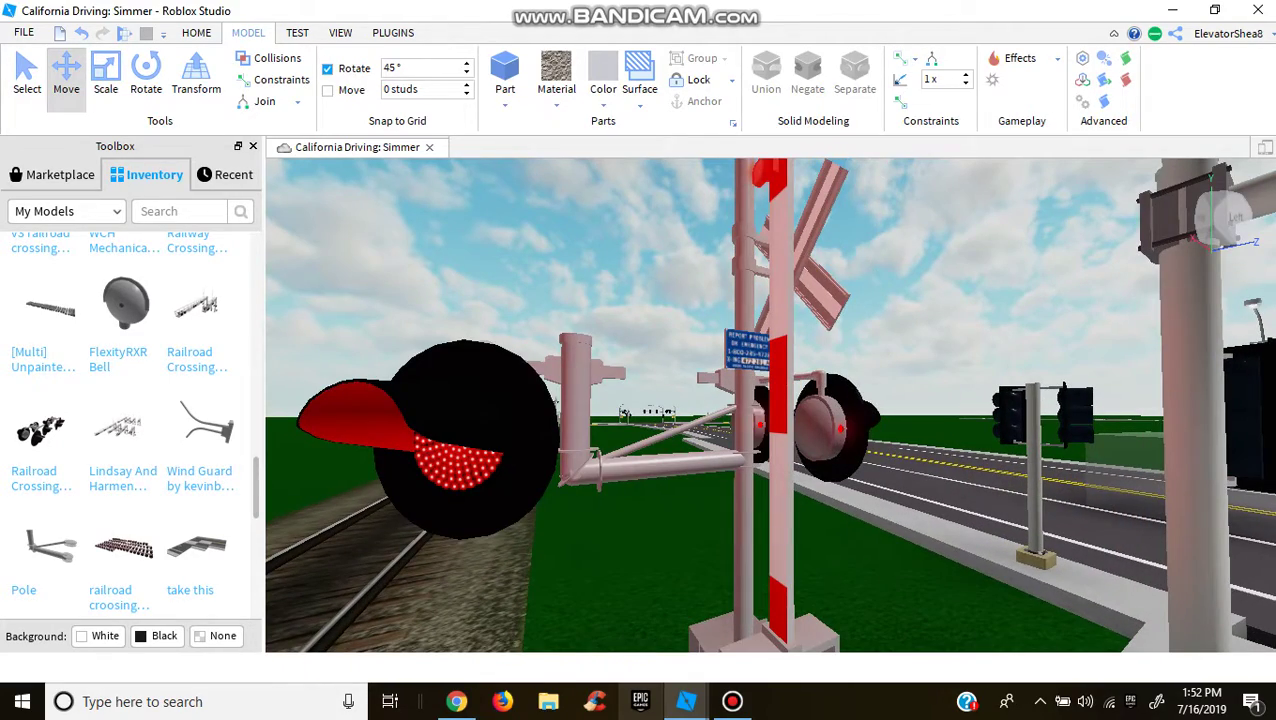
right_click(763, 470)
key(Escape)
key(w)
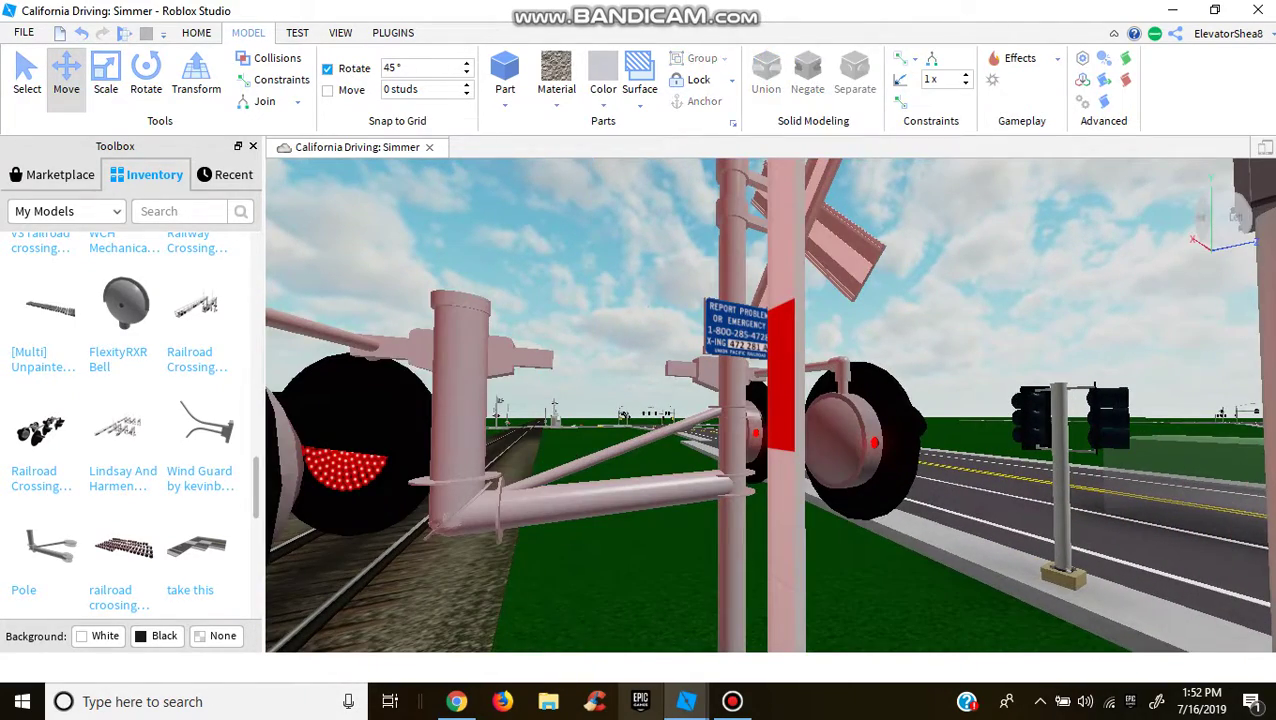
key(w)
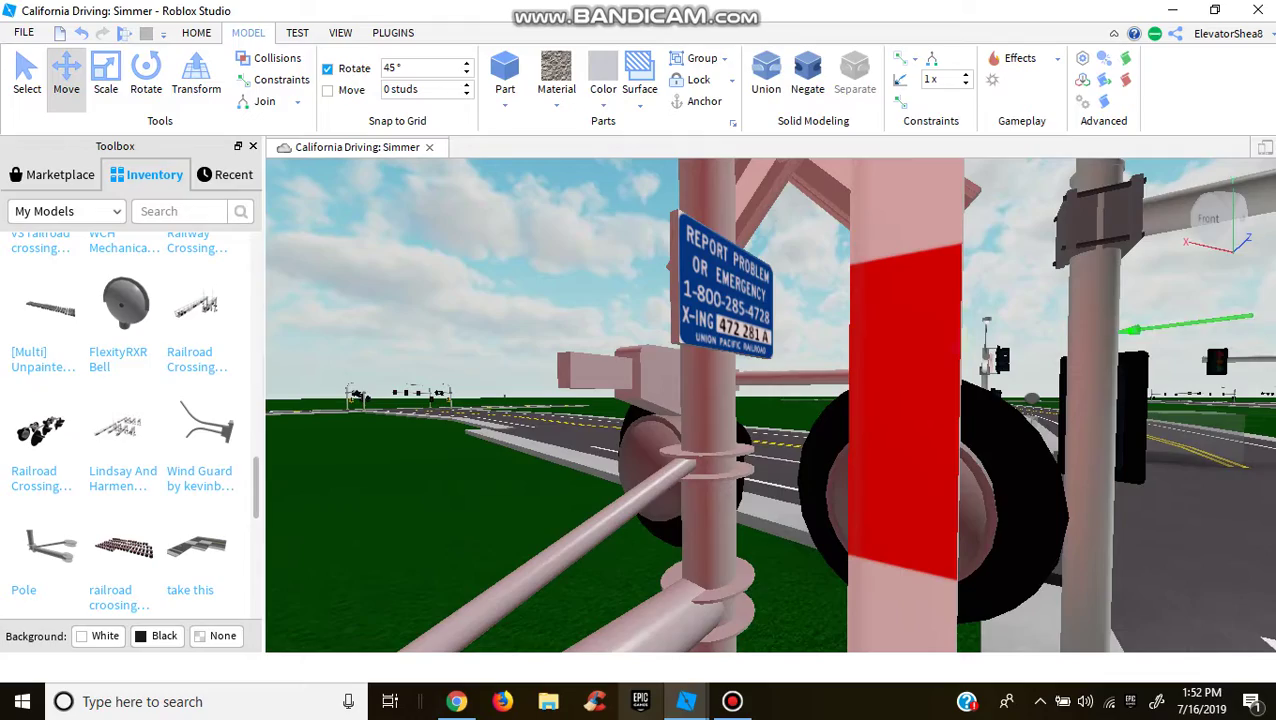
key(f)
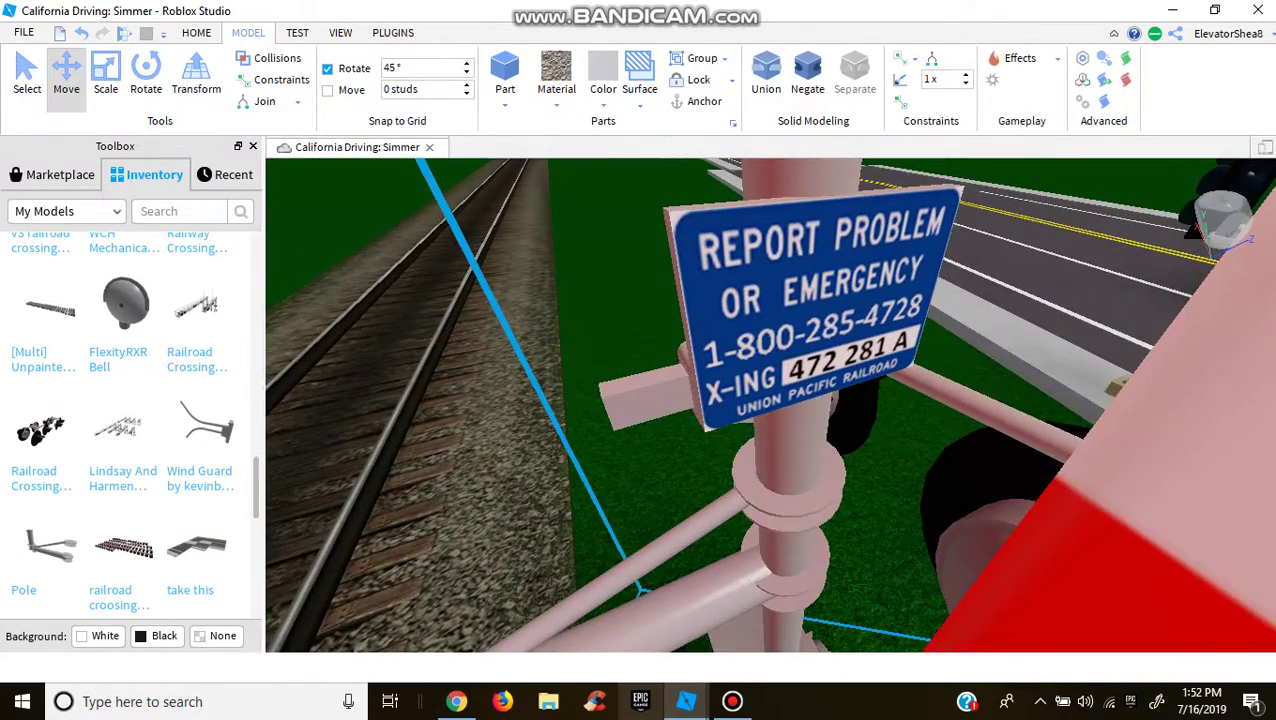
right_drag(770, 400, 600, 400)
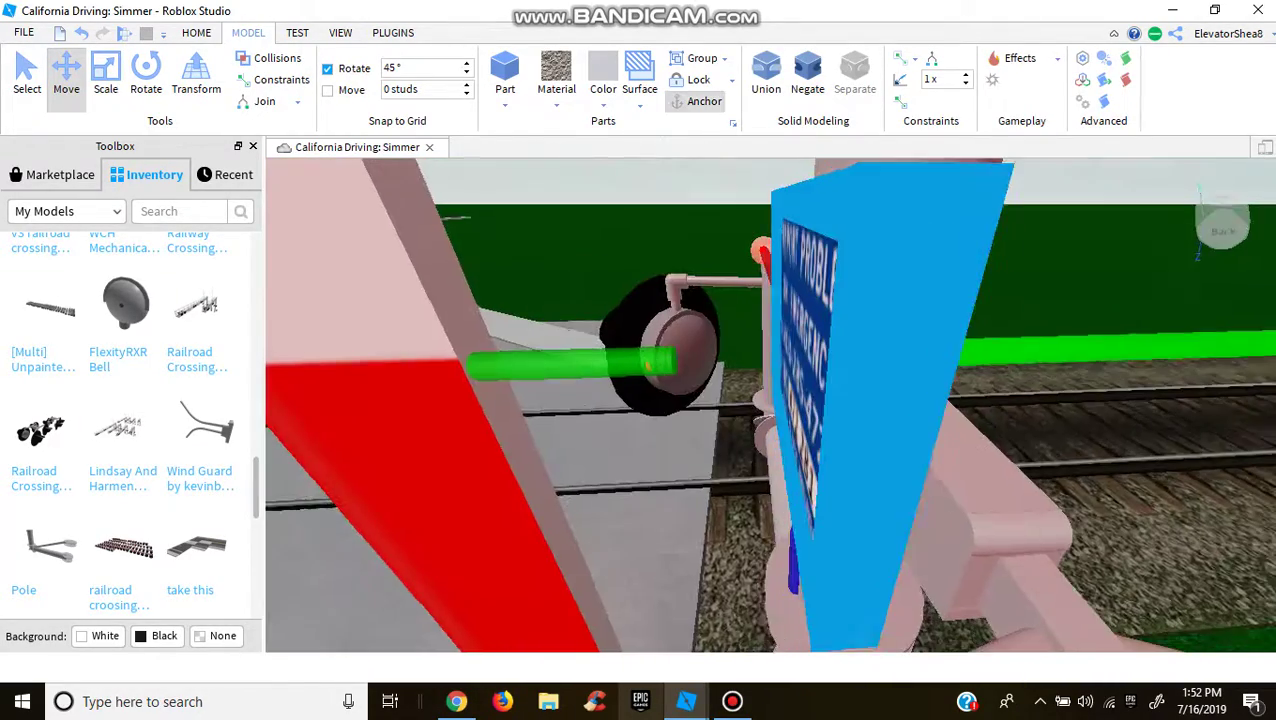
right_click(869, 470)
click(911, 94)
right_drag(911, 94, 830, 94)
right_drag(770, 400, 920, 400)
- Move the duplicate sign down the track to the next road crossing, where the gates are lowered
key(f)
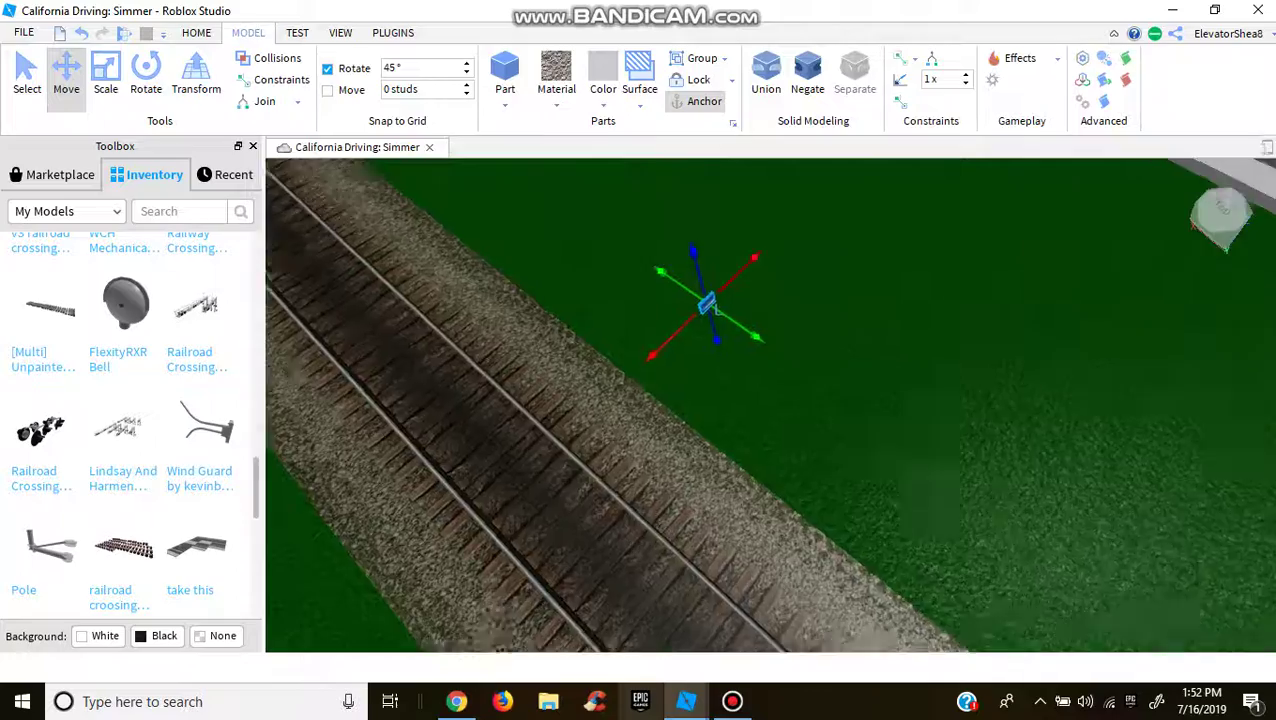
right_drag(770, 400, 770, 330)
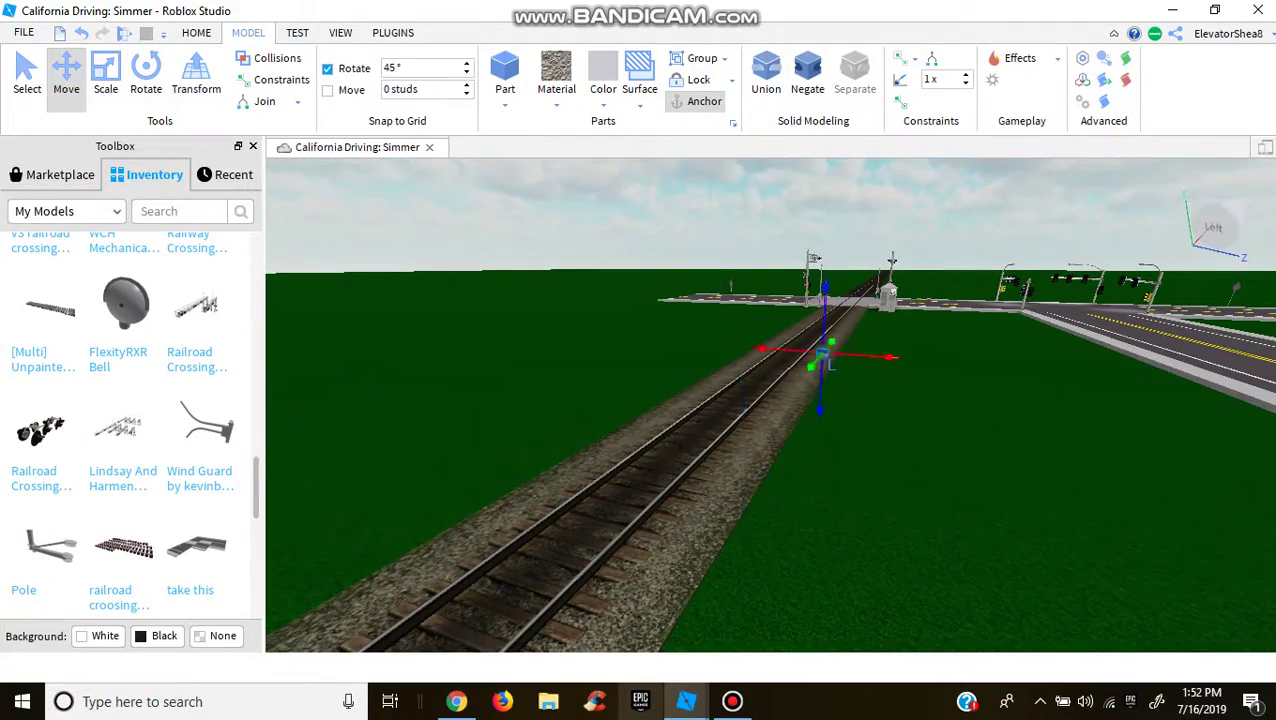
key(w)
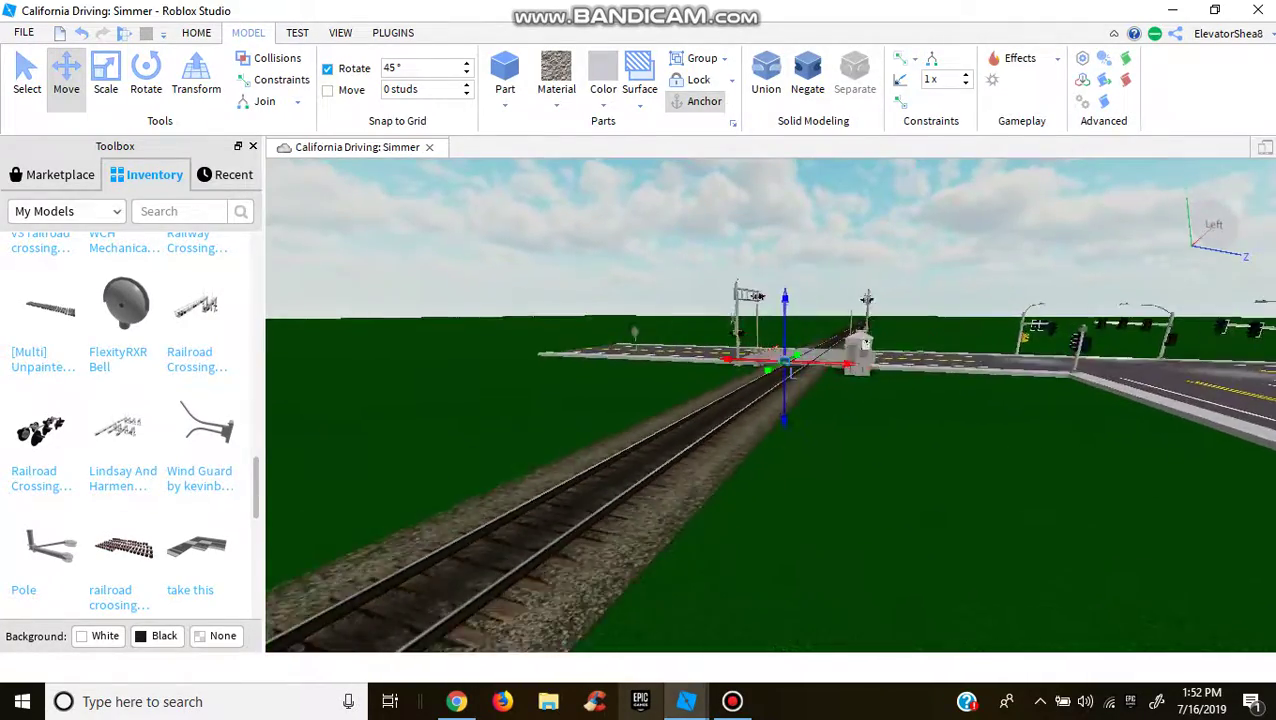
right_drag(770, 400, 900, 400)
key(w)
mouse_move(787, 348)
right_down()
mouse_move(950, 348)
mouse_move(765, 348)
right_up()
key(s)
key(w)
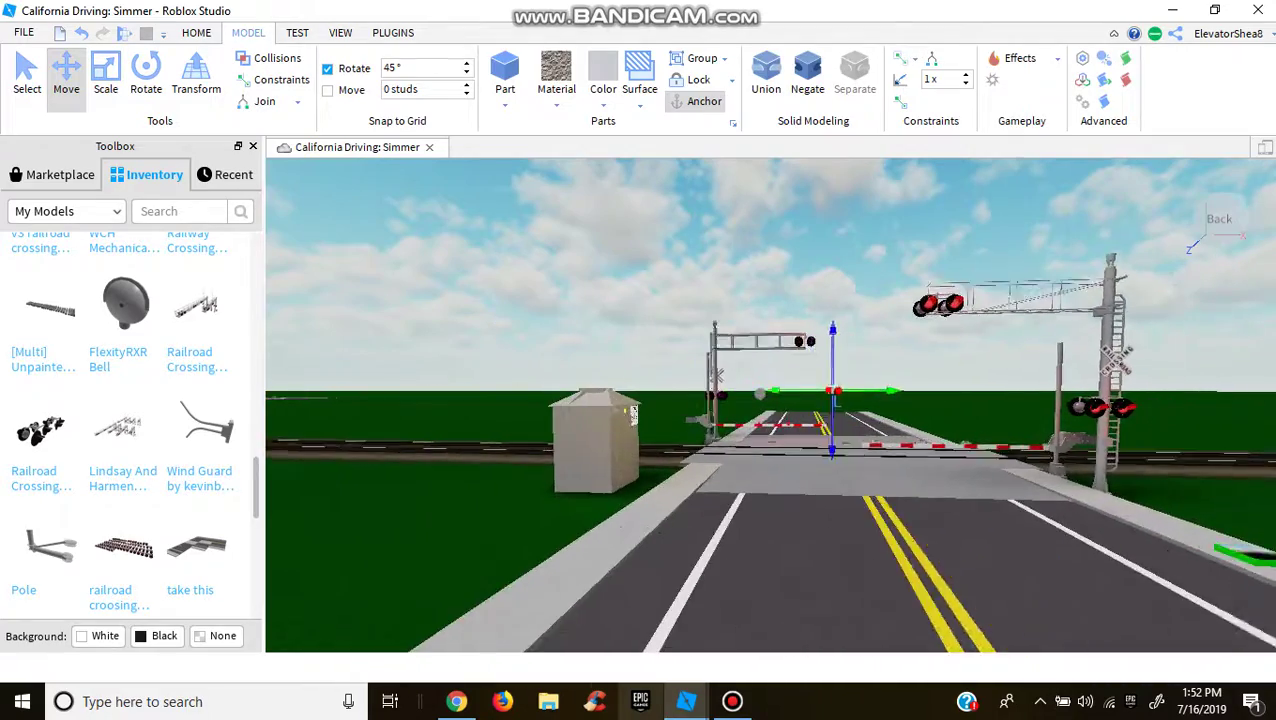
- Place the sign against the pole of the near lowered gate, above the gate mechanism and facing the road
key(w)
right_drag(612, 368, 600, 425)
key(a)
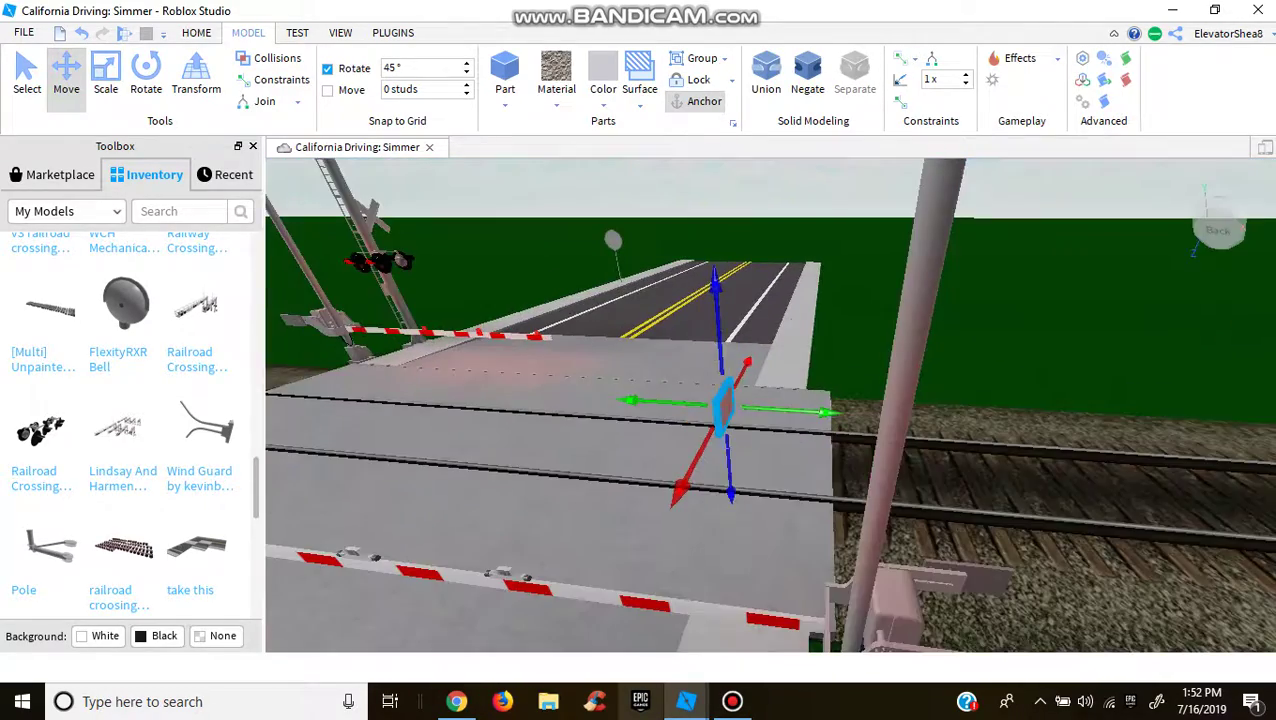
key(a)
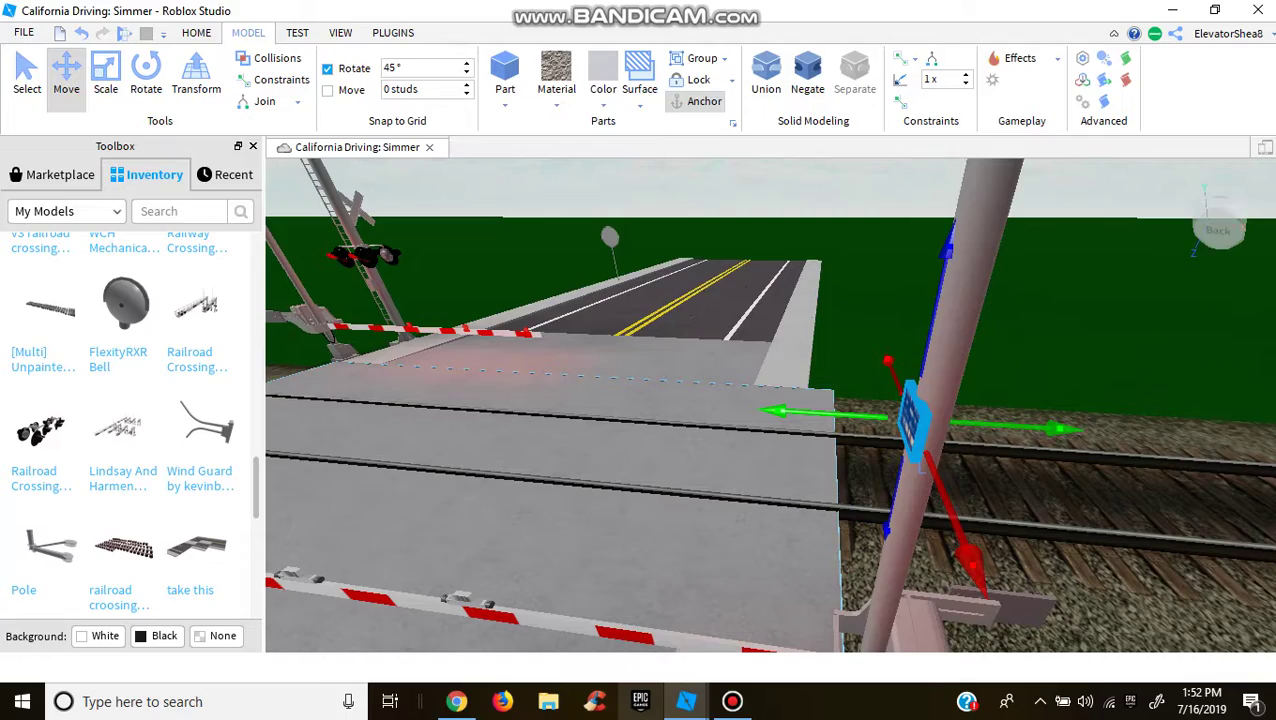
right_drag(600, 405, 450, 380)
- Copy the sign from the near gate pole and paste a duplicate for the cantilever signal across the tracks
right_click(1032, 8)
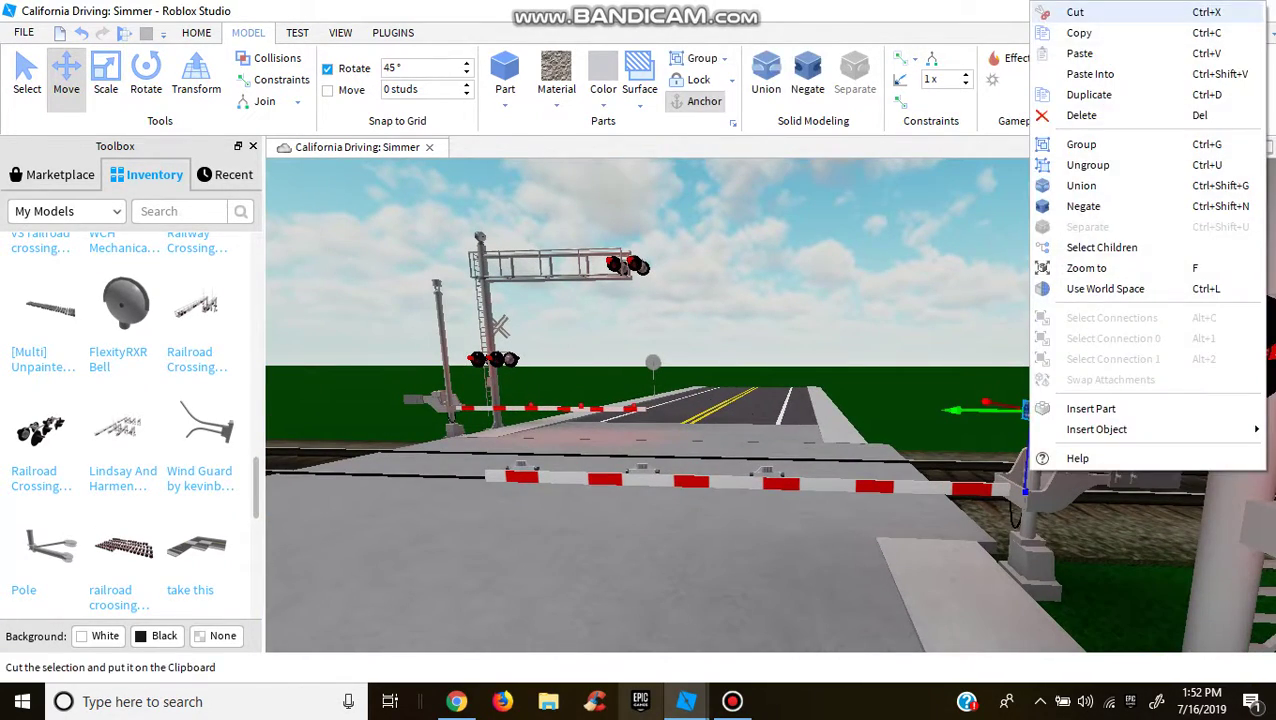
key(Escape)
key(e)
key(w)
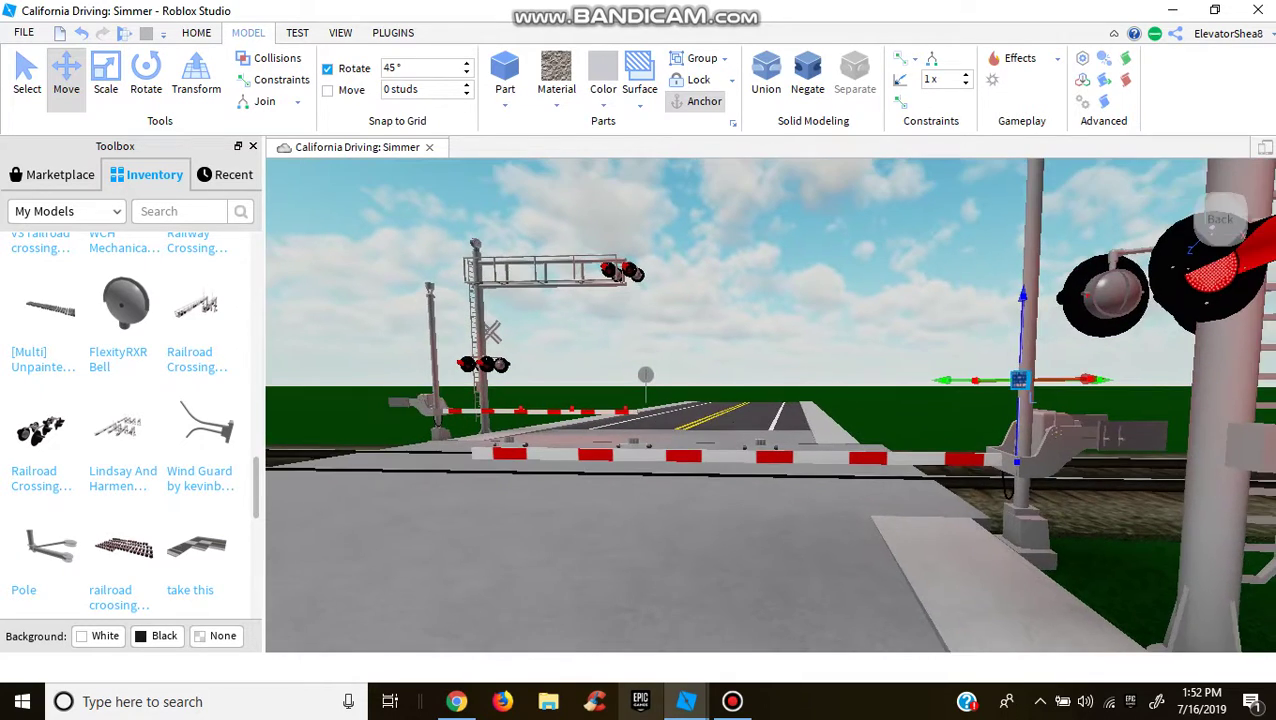
key(w)
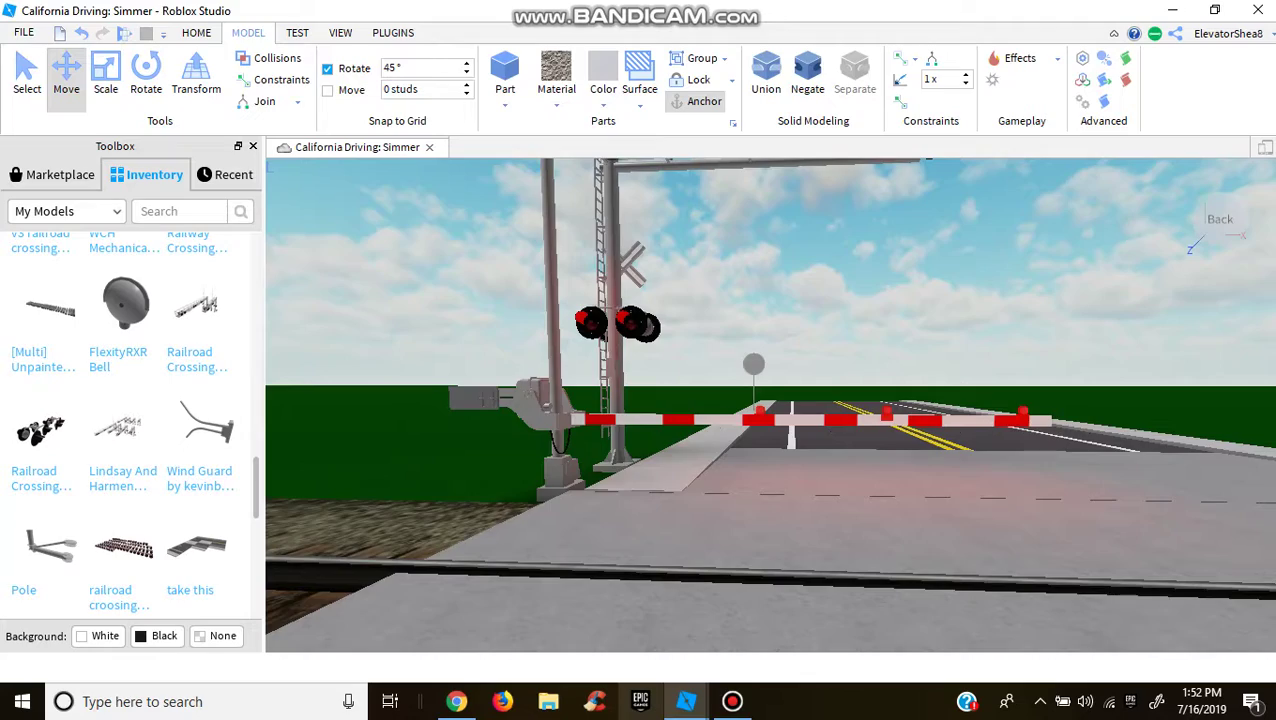
right_drag(770, 400, 480, 400)
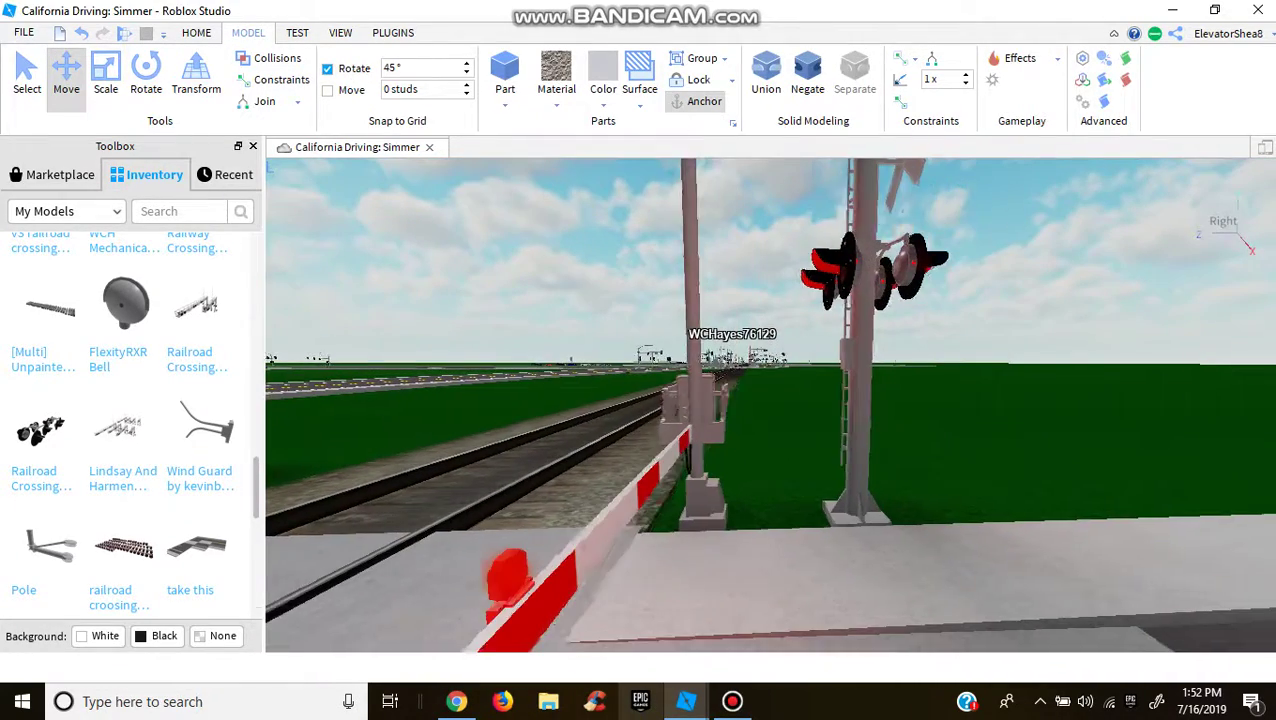
key(d)
right_click(806, 472)
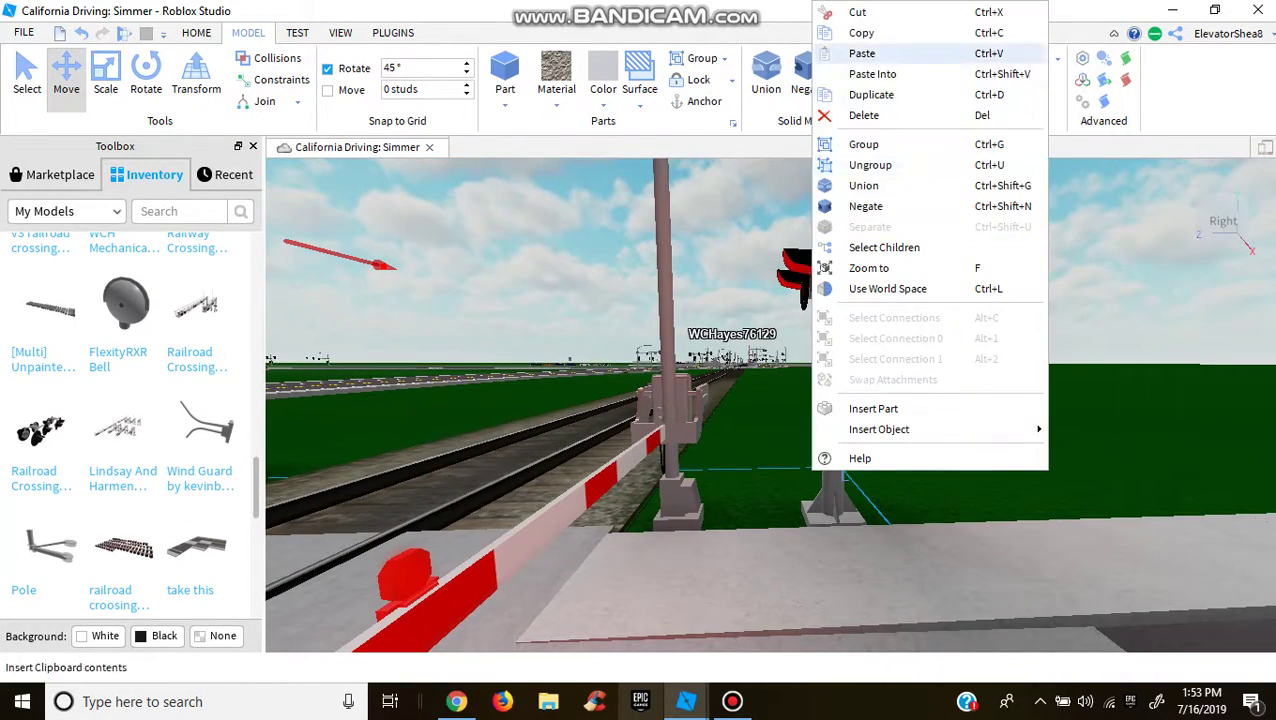
click(860, 55)
- Turn the pasted sign around to show its text side and shift it across the tracks toward the far gate
key(f)
key(s)
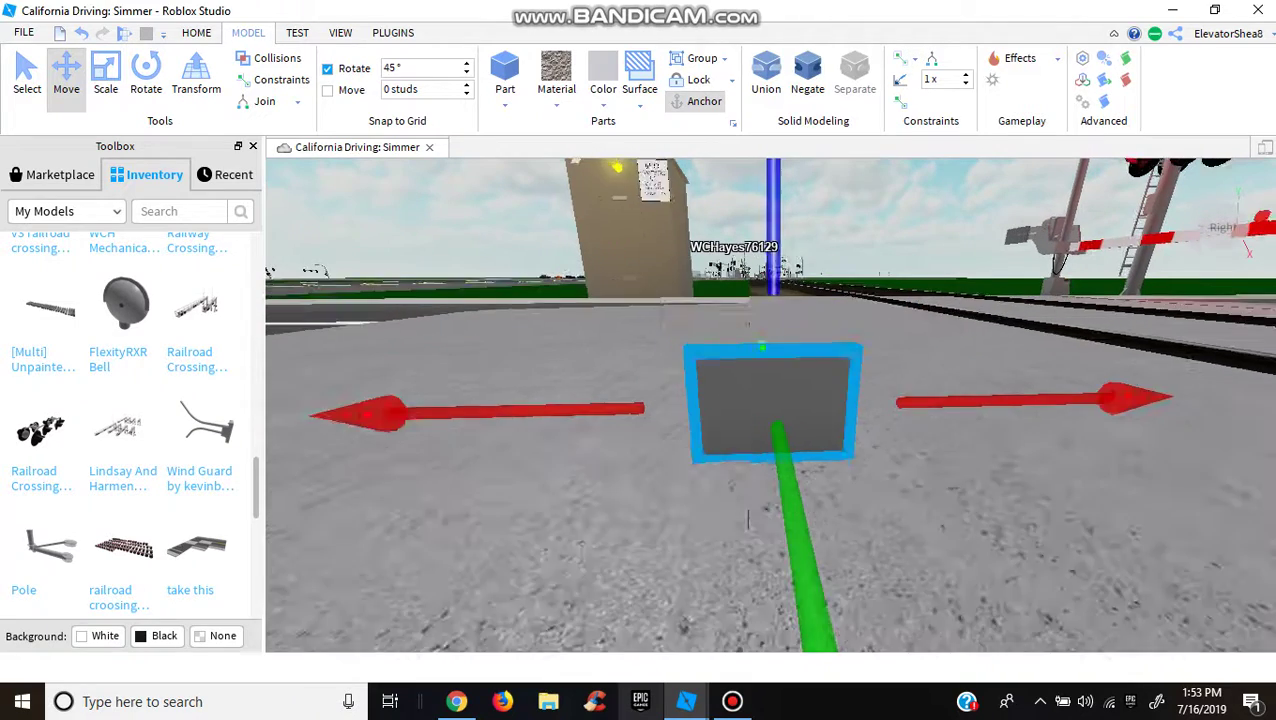
click(146, 80)
drag(685, 563, 570, 566)
key(ctrl+z)
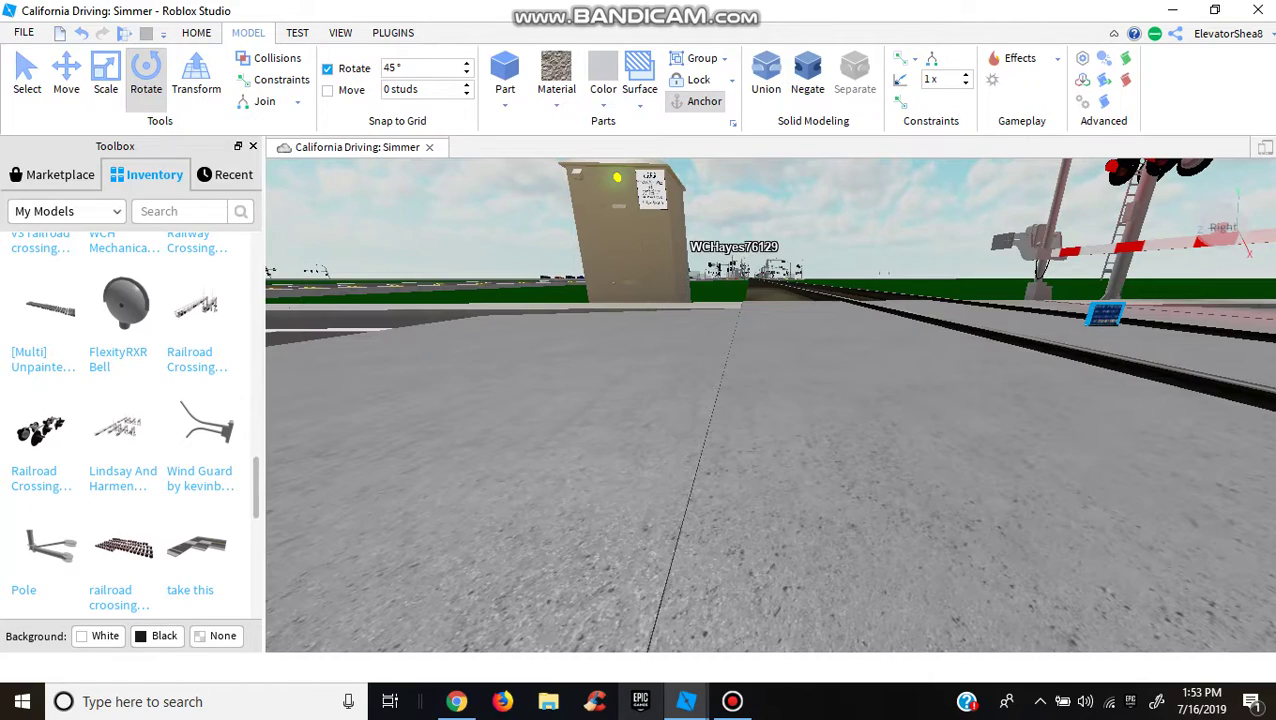
- Move the sign over to the base of the cantilever pole beside the far gate and line it up
key(f)
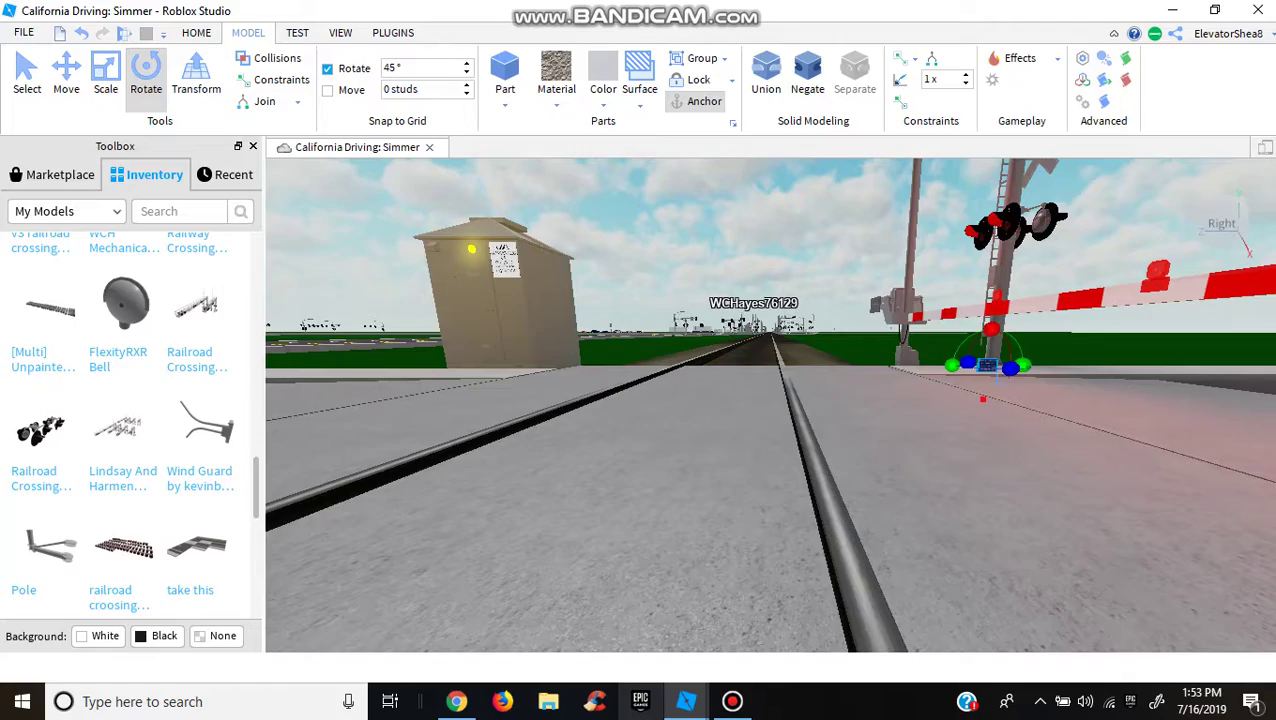
key(f)
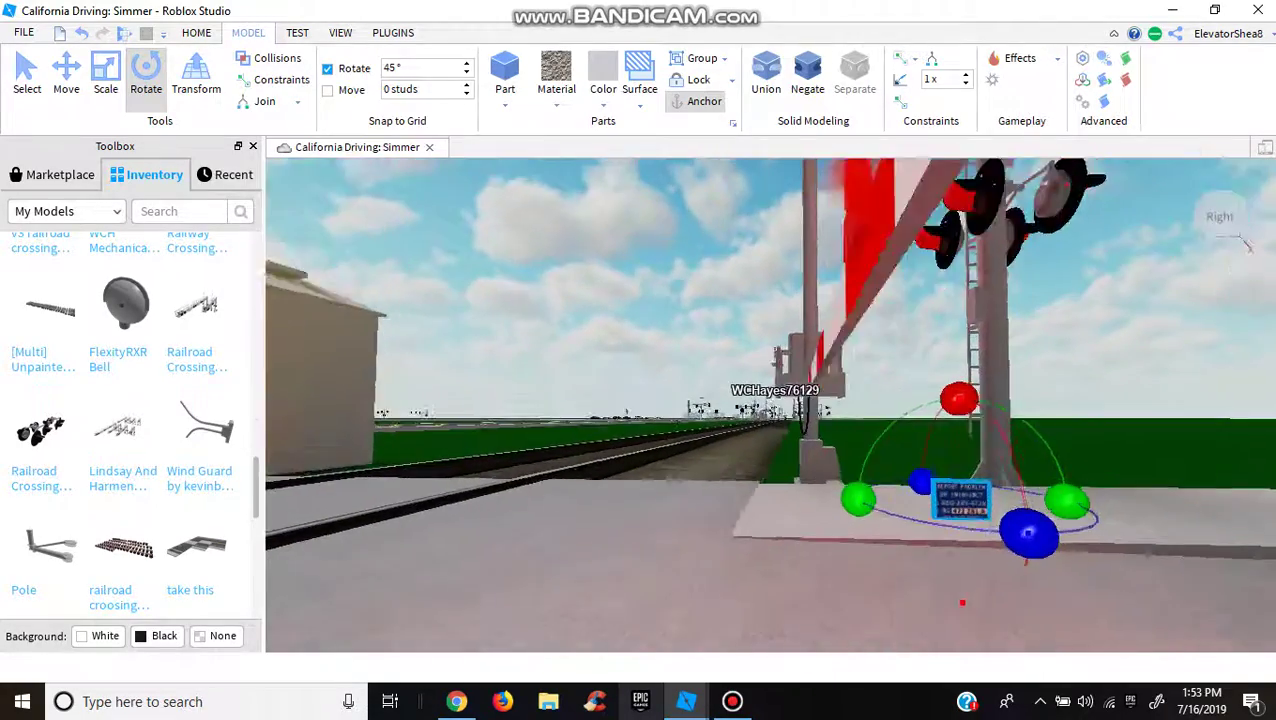
key(s)
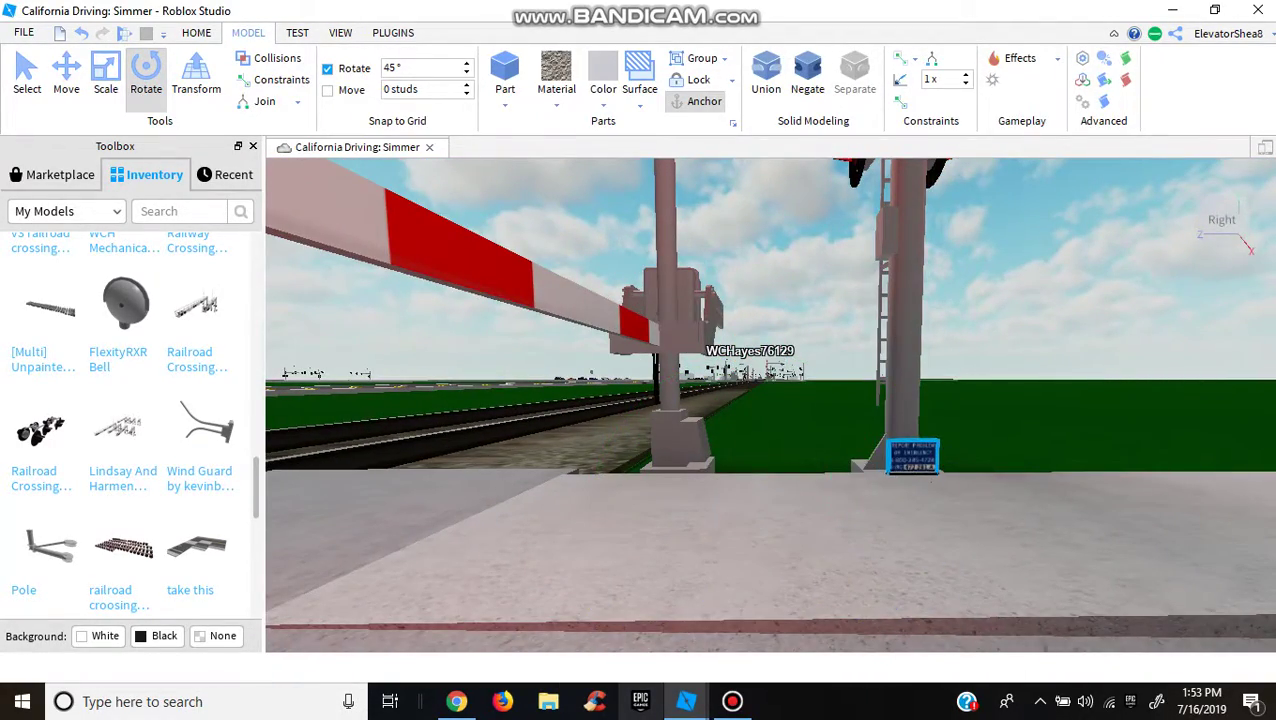
key(f)
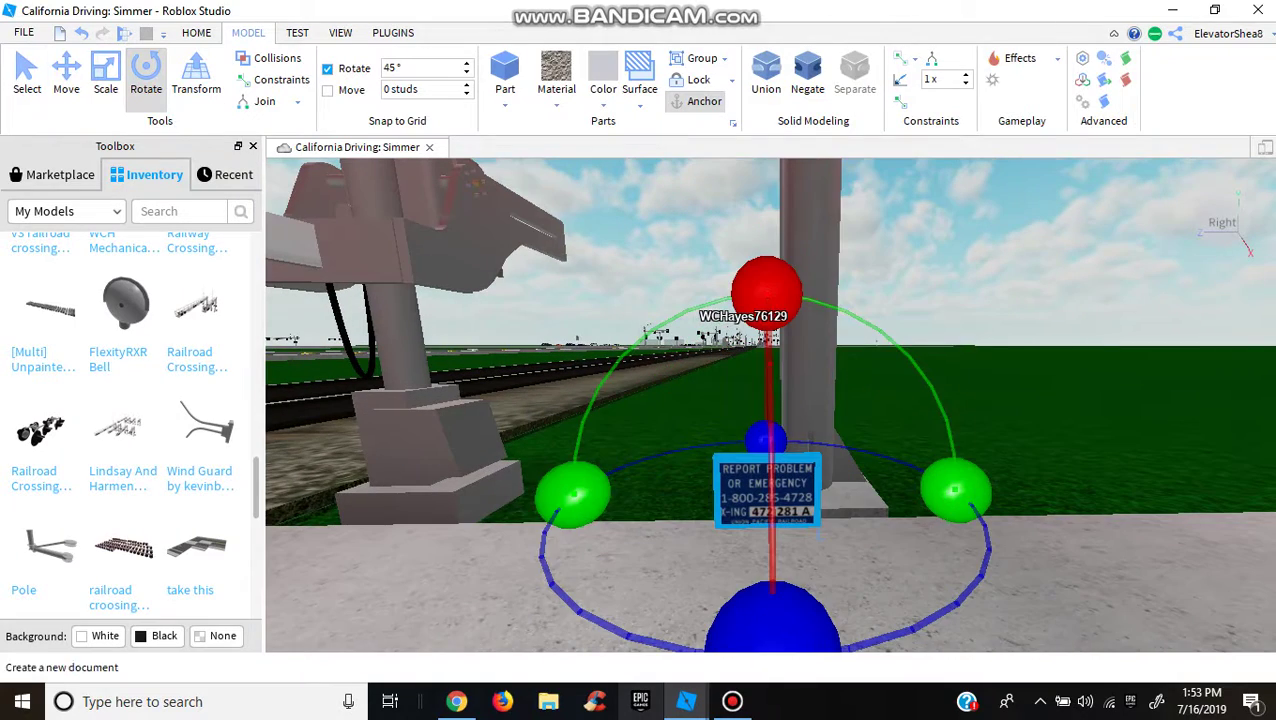
key(ctrl+2)
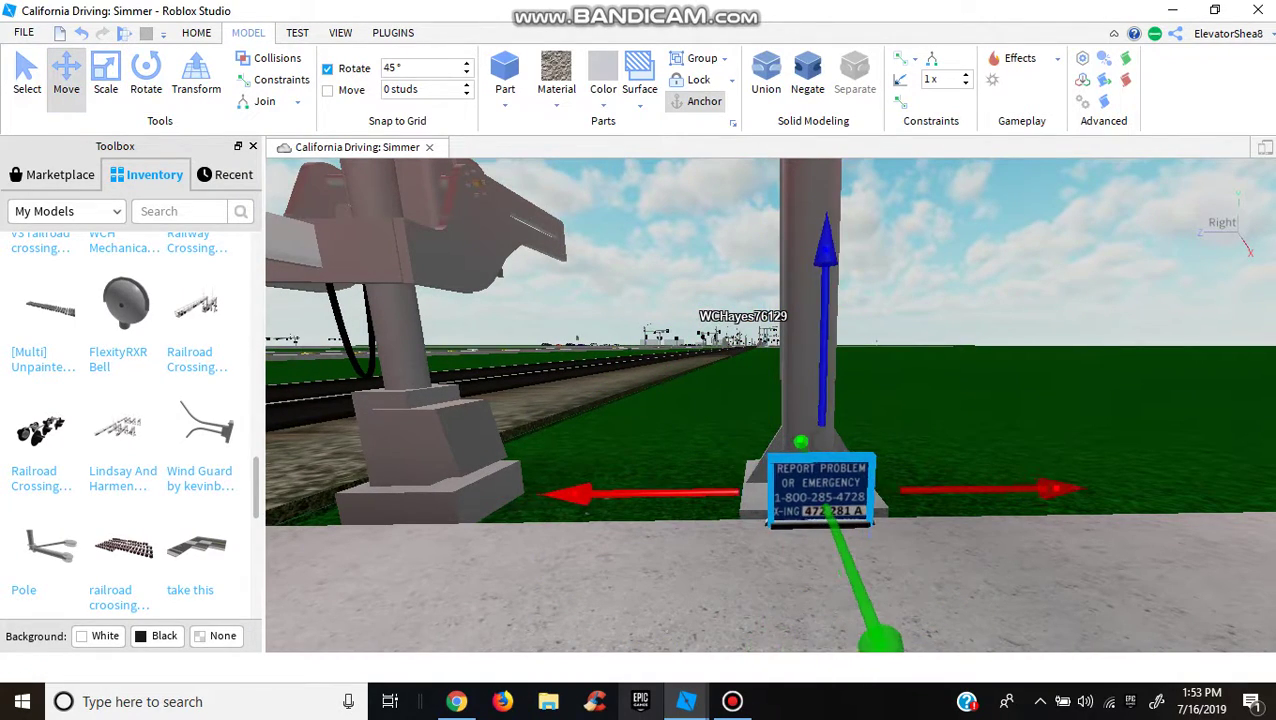